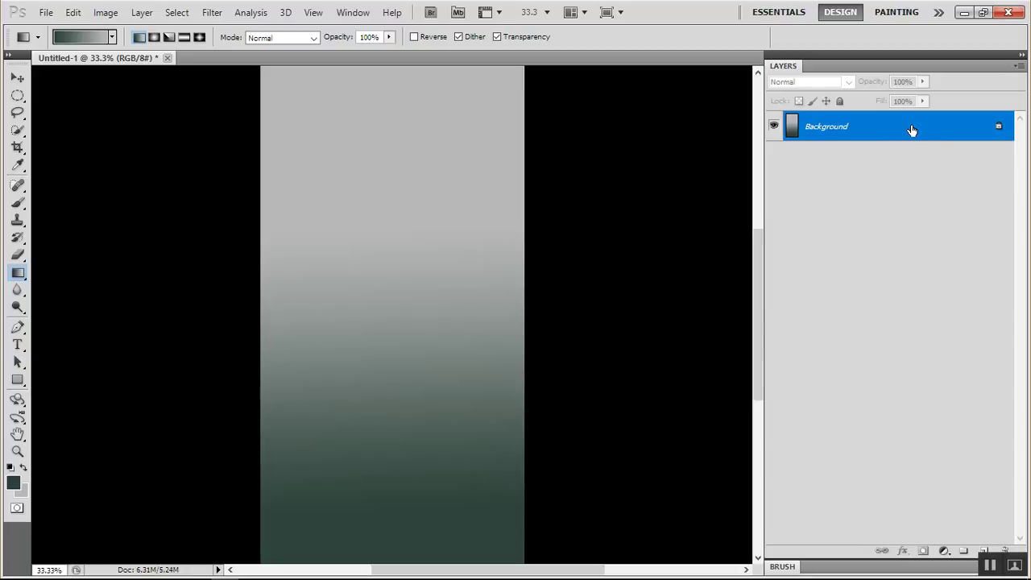
# Convert the Background into an editable layer, add a new empty layer above it, and show the brush settings
pyautogui.press('Return')
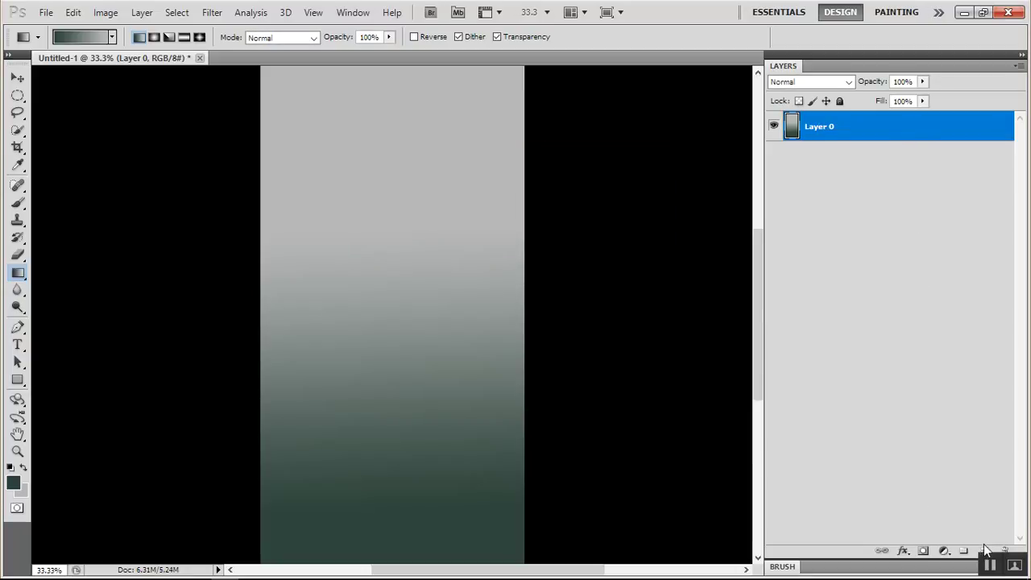
pyautogui.click(985, 550)
pyautogui.click(784, 566)
# Set up the Brush tool with a near-black foreground color and a 22 px size, undoing the test strokes
pyautogui.press('b')
pyautogui.moveTo(421, 288)
pyautogui.mouseDown()
pyautogui.moveTo(401, 324)
pyautogui.moveTo(419, 351)
pyautogui.mouseUp()
pyautogui.hotkey('ctrl', 'z')
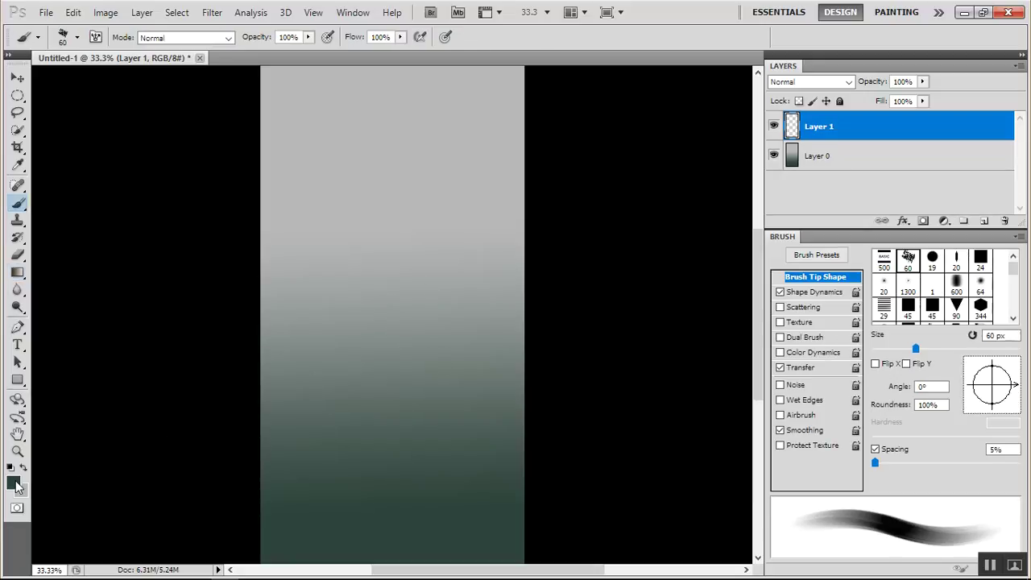
pyautogui.click(13, 482)
pyautogui.moveTo(602, 279)
pyautogui.mouseDown()
pyautogui.moveTo(591, 272)
pyautogui.moveTo(593, 286)
pyautogui.mouseUp()
pyautogui.click(919, 118)
pyautogui.rightClick(372, 318)
pyautogui.moveTo(433, 246); pyautogui.dragTo(411, 246)
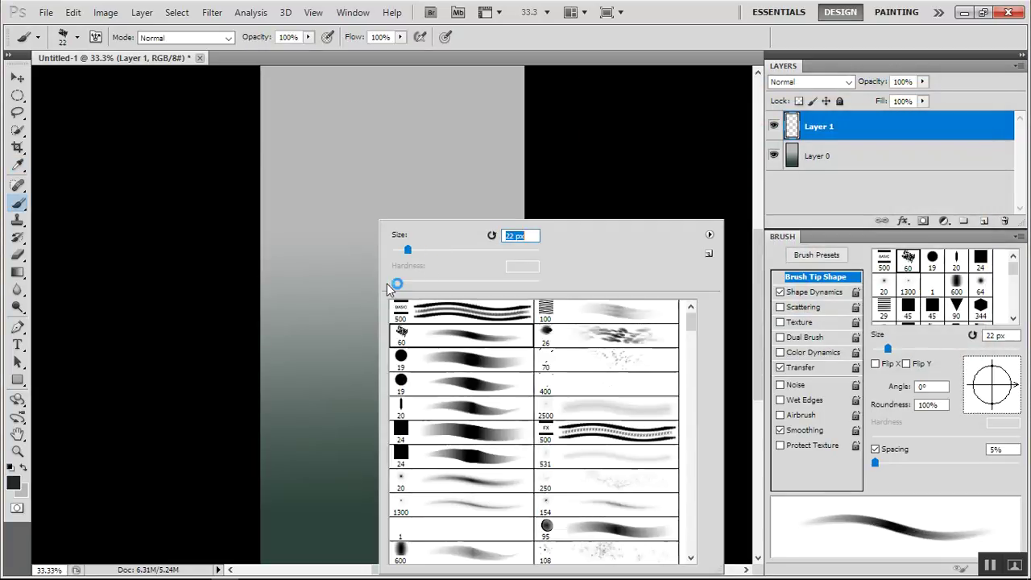
pyautogui.press('Return')
pyautogui.moveTo(357, 409); pyautogui.dragTo(414, 411)
pyautogui.hotkey('ctrl', 'z')
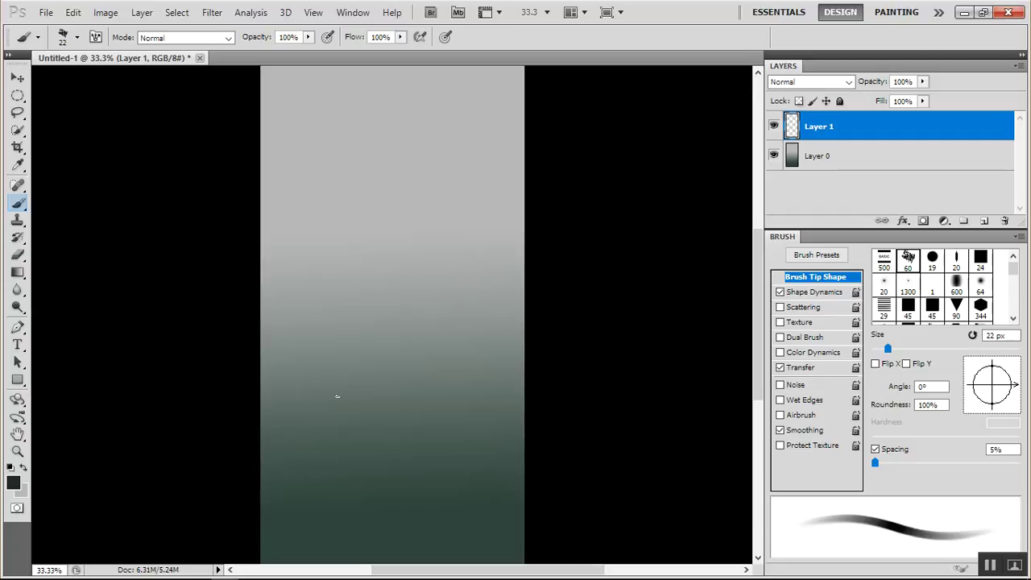
# Sketch the rough triangular outline of a large rock with a flat peak in the lower part of the canvas
pyautogui.moveTo(305, 477); pyautogui.dragTo(404, 497)
pyautogui.moveTo(297, 447)
pyautogui.mouseDown()
pyautogui.moveTo(403, 375)
pyautogui.moveTo(433, 337)
pyautogui.moveTo(459, 331)
pyautogui.mouseUp()
pyautogui.moveTo(416, 324)
pyautogui.mouseDown()
pyautogui.moveTo(460, 391)
pyautogui.moveTo(483, 463)
pyautogui.mouseUp()
pyautogui.moveTo(453, 379)
pyautogui.mouseDown()
pyautogui.moveTo(436, 335)
pyautogui.moveTo(405, 343)
pyautogui.moveTo(392, 376)
pyautogui.moveTo(358, 386)
pyautogui.moveTo(299, 450)
pyautogui.moveTo(318, 422)
pyautogui.moveTo(350, 407)
pyautogui.moveTo(379, 415)
pyautogui.moveTo(448, 398)
pyautogui.mouseUp()
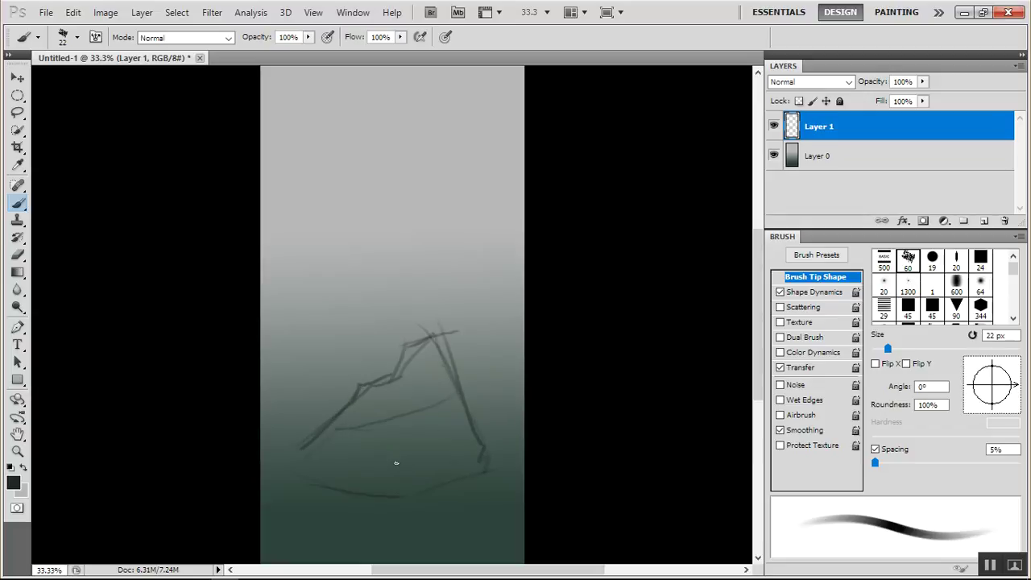
# Sketch a smaller rounded rock in front of the large rock's right base and small stones at its left edge
pyautogui.moveTo(459, 506); pyautogui.dragTo(394, 510)
pyautogui.moveTo(516, 476)
pyautogui.mouseDown()
pyautogui.moveTo(516, 501)
pyautogui.moveTo(455, 520)
pyautogui.mouseUp()
pyautogui.moveTo(396, 507); pyautogui.dragTo(402, 478)
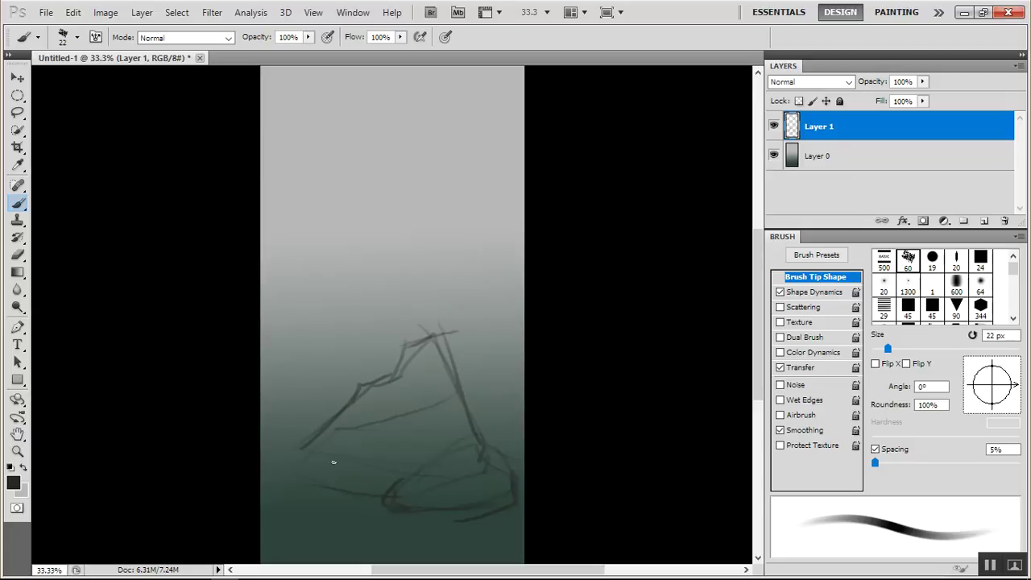
pyautogui.moveTo(333, 416)
pyautogui.mouseDown()
pyautogui.moveTo(290, 433)
pyautogui.moveTo(285, 478)
pyautogui.moveTo(279, 452)
pyautogui.moveTo(294, 486)
pyautogui.moveTo(323, 487)
pyautogui.mouseUp()
pyautogui.moveTo(305, 478)
pyautogui.mouseDown()
pyautogui.moveTo(304, 490)
pyautogui.moveTo(324, 494)
pyautogui.mouseUp()
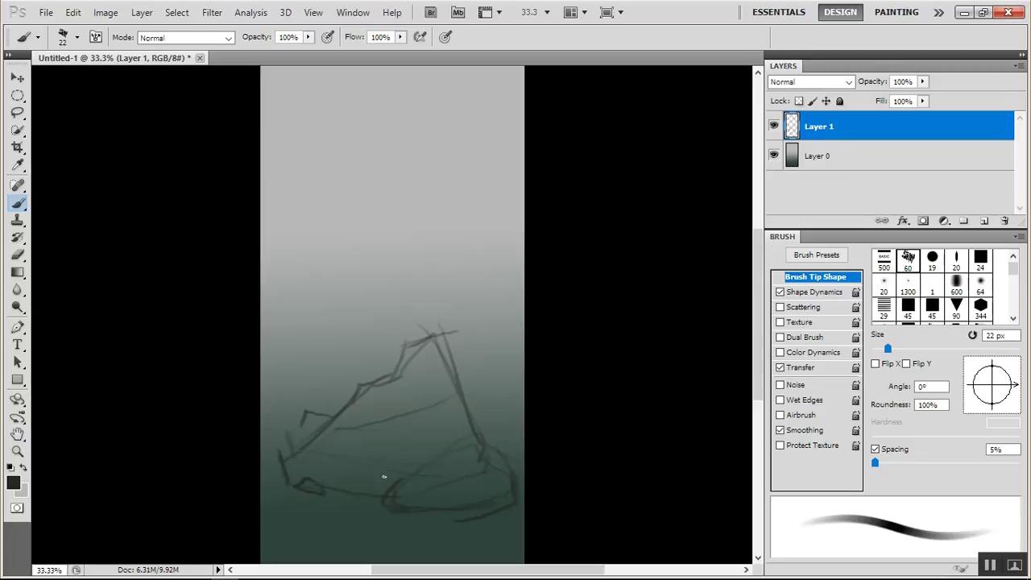
# Clean up stray sketch lines along the large rock's peak, slopes and base with a 27 px Eraser
pyautogui.press('e')
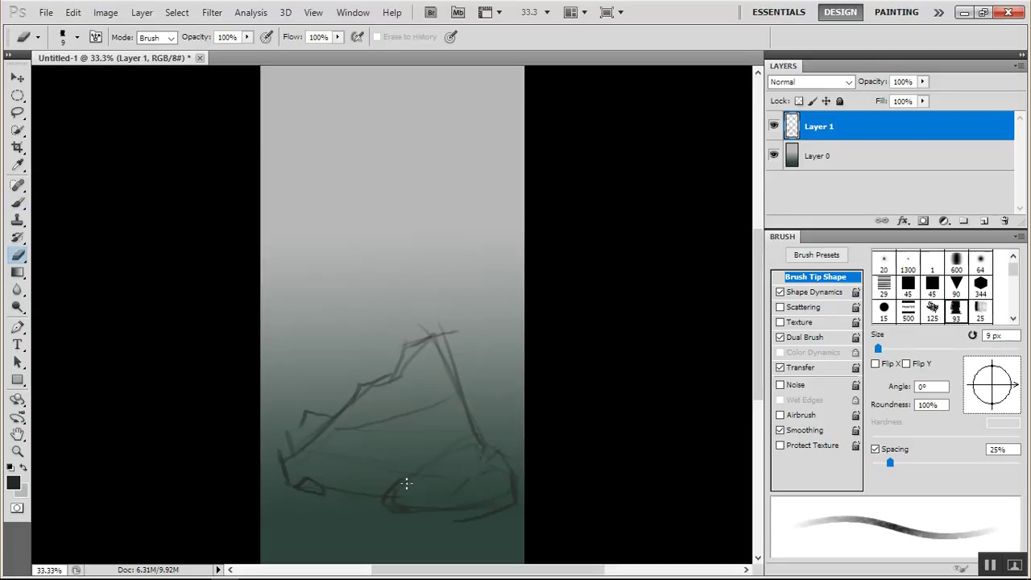
pyautogui.rightClick(445, 447)
pyautogui.click(477, 250)
pyautogui.click(373, 440)
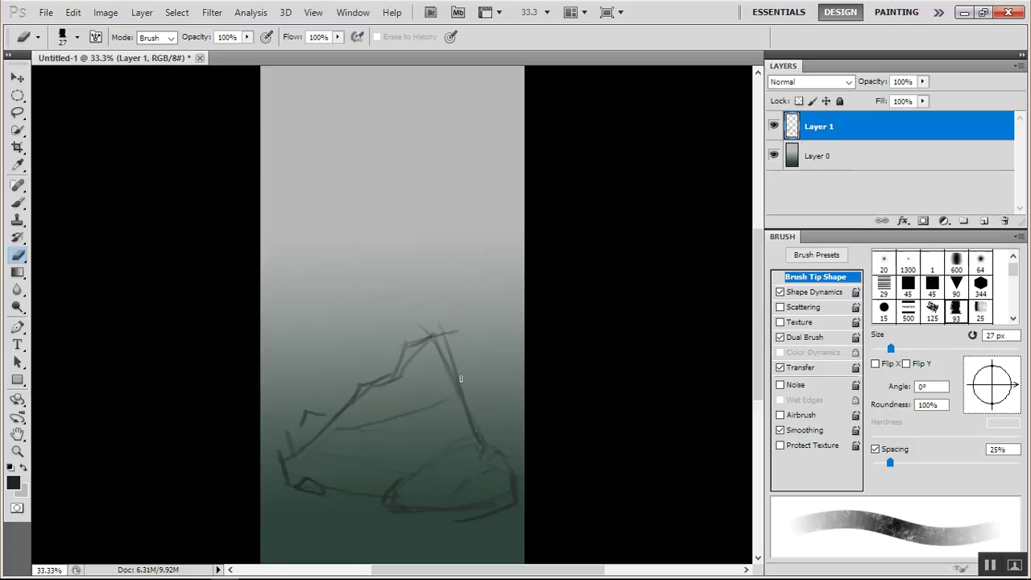
pyautogui.moveTo(437, 356)
pyautogui.mouseDown()
pyautogui.moveTo(444, 351)
pyautogui.moveTo(455, 399)
pyautogui.mouseUp()
pyautogui.moveTo(489, 487); pyautogui.dragTo(485, 473)
# Add loose brush lines to the top of the front rock and to the ground at the large rock's left base
pyautogui.press('b')
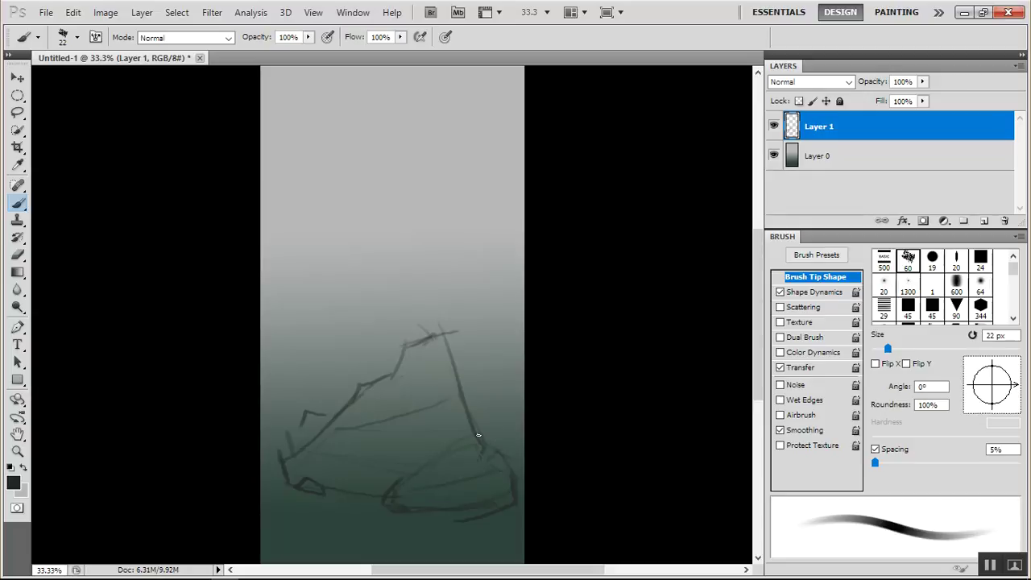
pyautogui.moveTo(494, 434)
pyautogui.mouseDown()
pyautogui.moveTo(509, 470)
pyautogui.moveTo(497, 452)
pyautogui.moveTo(432, 476)
pyautogui.moveTo(485, 452)
pyautogui.moveTo(405, 482)
pyautogui.mouseUp()
pyautogui.moveTo(260, 442); pyautogui.dragTo(283, 481)
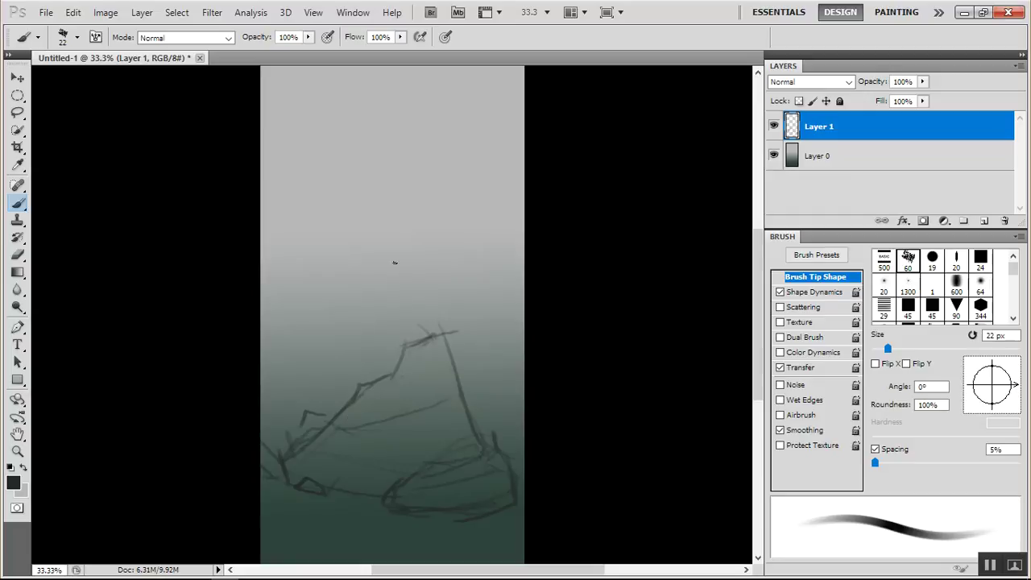
# Redraw the outlines of the large rock, front rock and side stones with darker strokes, and add a ledge line
pyautogui.moveTo(403, 343)
pyautogui.mouseDown()
pyautogui.moveTo(441, 345)
pyautogui.moveTo(444, 335)
pyautogui.moveTo(476, 424)
pyautogui.moveTo(460, 437)
pyautogui.moveTo(463, 460)
pyautogui.moveTo(509, 481)
pyautogui.moveTo(513, 465)
pyautogui.moveTo(519, 496)
pyautogui.moveTo(459, 517)
pyautogui.moveTo(378, 508)
pyautogui.moveTo(382, 493)
pyautogui.moveTo(499, 430)
pyautogui.mouseUp()
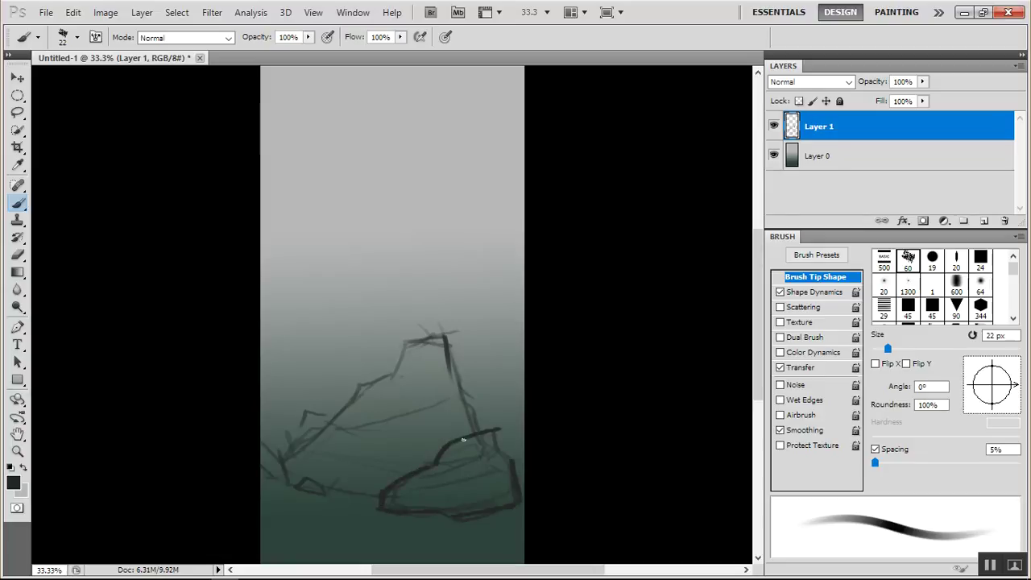
pyautogui.moveTo(359, 380)
pyautogui.mouseDown()
pyautogui.moveTo(325, 427)
pyautogui.moveTo(290, 445)
pyautogui.moveTo(280, 482)
pyautogui.moveTo(324, 491)
pyautogui.moveTo(279, 470)
pyautogui.mouseUp()
pyautogui.moveTo(325, 488); pyautogui.dragTo(374, 498)
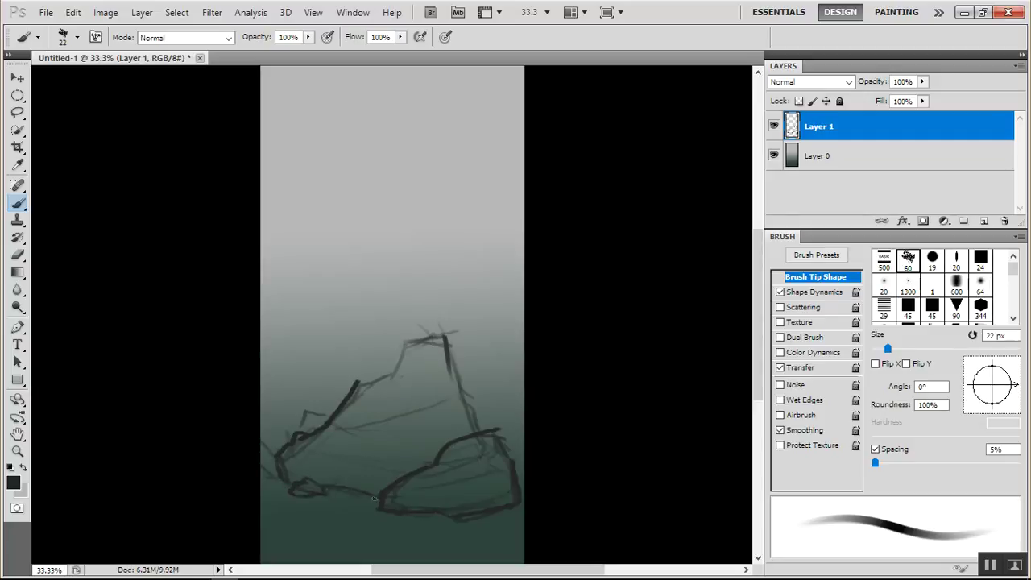
pyautogui.moveTo(484, 432)
pyautogui.mouseDown()
pyautogui.moveTo(450, 361)
pyautogui.moveTo(480, 421)
pyautogui.mouseUp()
pyautogui.moveTo(431, 341)
pyautogui.mouseDown()
pyautogui.moveTo(403, 343)
pyautogui.moveTo(385, 372)
pyautogui.moveTo(324, 419)
pyautogui.moveTo(298, 412)
pyautogui.moveTo(293, 430)
pyautogui.moveTo(318, 409)
pyautogui.moveTo(329, 419)
pyautogui.mouseUp()
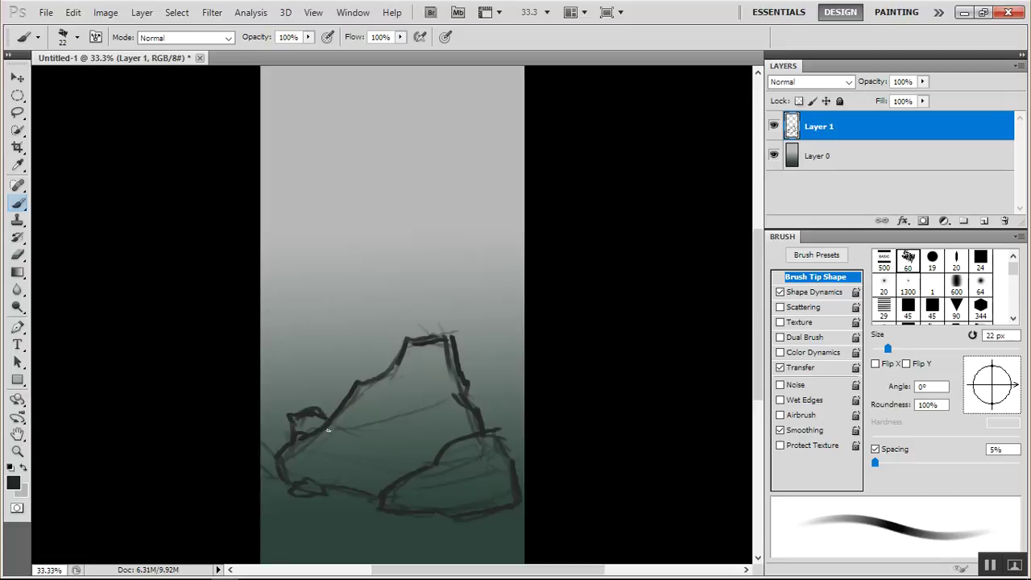
pyautogui.moveTo(456, 395); pyautogui.dragTo(364, 410)
# Add a new layer above the rock sketch and rough in the tower's slanted roof line and tapering side lines
pyautogui.click(984, 221)
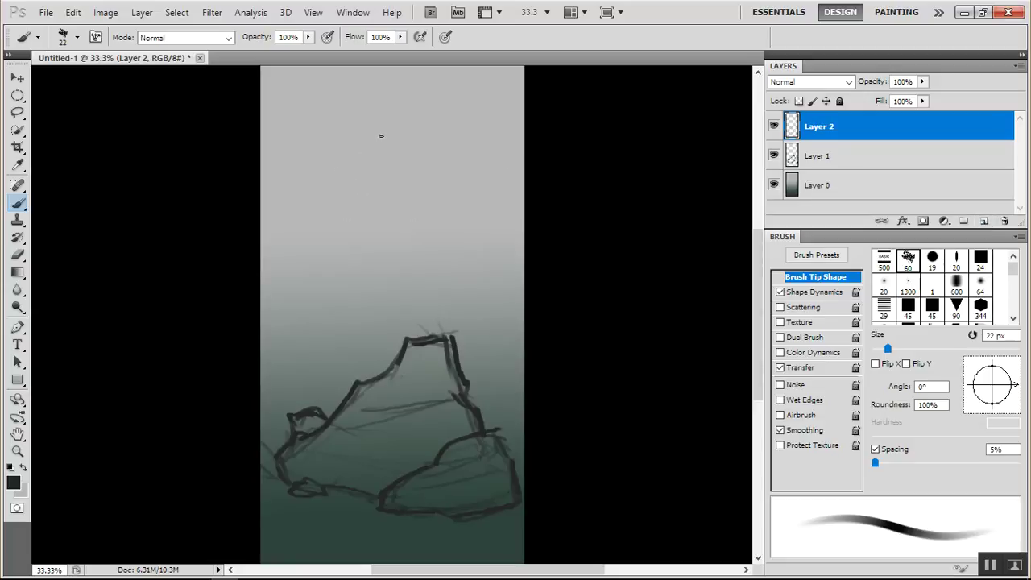
pyautogui.moveTo(306, 98); pyautogui.dragTo(472, 141)
pyautogui.moveTo(295, 84)
pyautogui.mouseDown()
pyautogui.moveTo(484, 159)
pyautogui.moveTo(438, 256)
pyautogui.mouseUp()
pyautogui.moveTo(305, 109); pyautogui.dragTo(363, 354)
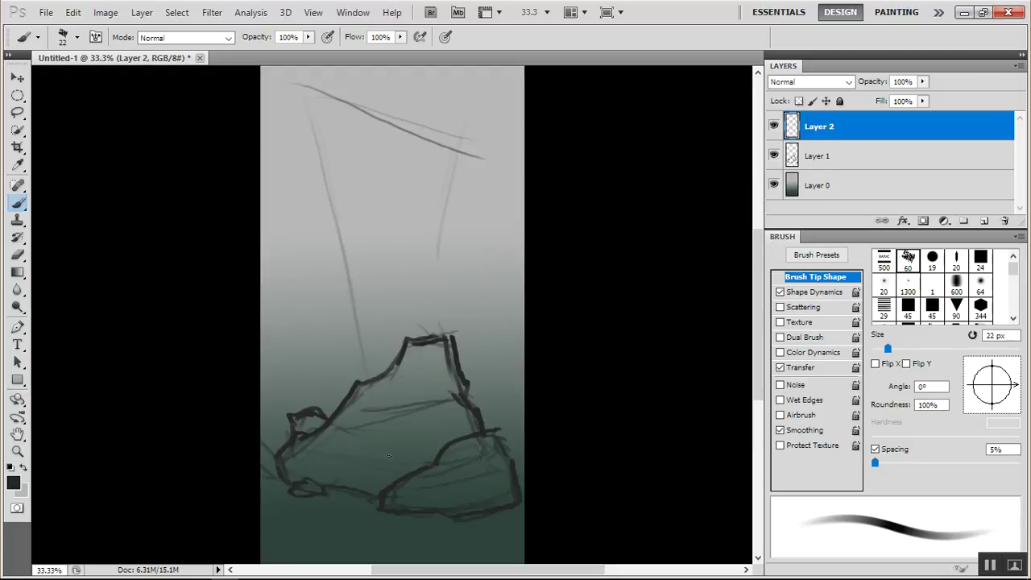
pyautogui.moveTo(478, 155); pyautogui.dragTo(447, 279)
pyautogui.moveTo(470, 208); pyautogui.dragTo(444, 309)
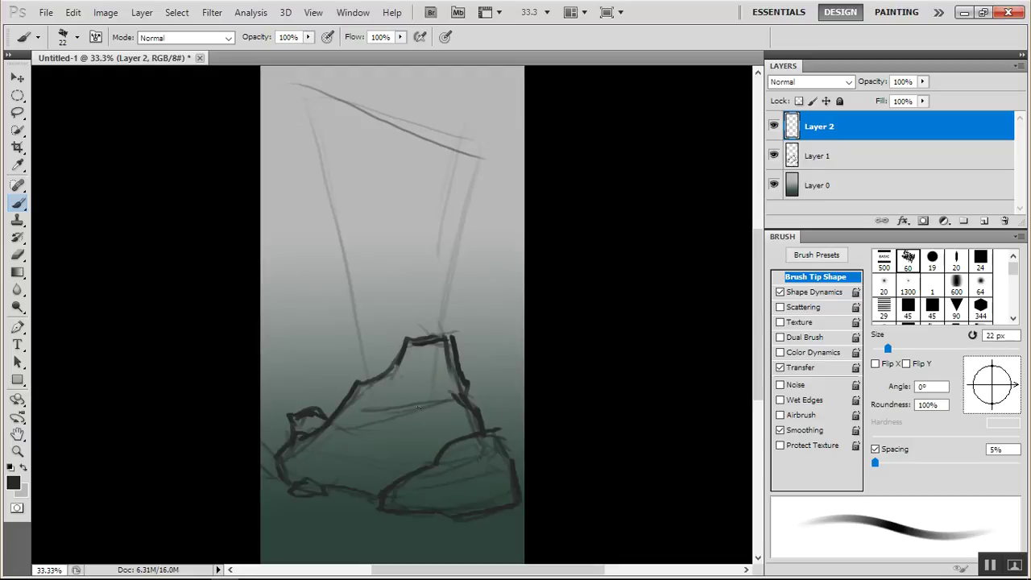
pyautogui.moveTo(350, 242); pyautogui.dragTo(321, 409)
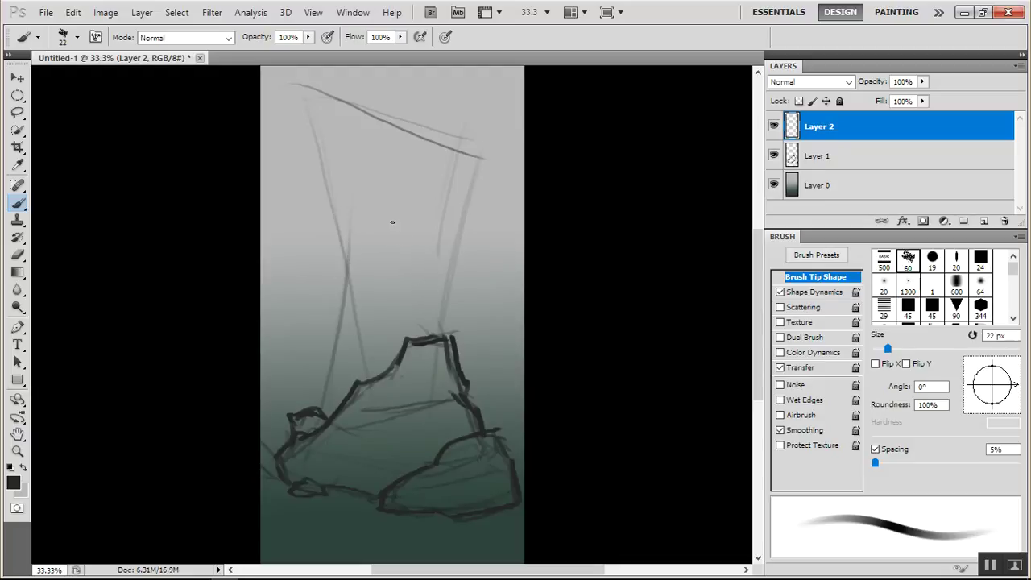
# Sketch the cabin's box above the rock with converging perspective lines and a horizontal horizon line across the canvas
pyautogui.moveTo(345, 113)
pyautogui.mouseDown()
pyautogui.moveTo(351, 266)
pyautogui.moveTo(457, 232)
pyautogui.mouseUp()
pyautogui.moveTo(305, 239); pyautogui.dragTo(359, 254)
pyautogui.moveTo(303, 133); pyautogui.dragTo(305, 238)
pyautogui.moveTo(268, 166); pyautogui.dragTo(385, 68)
pyautogui.moveTo(269, 226); pyautogui.dragTo(377, 257)
pyautogui.moveTo(456, 234); pyautogui.dragTo(521, 217)
pyautogui.moveTo(294, 83); pyautogui.dragTo(523, 165)
pyautogui.moveTo(119, 204); pyautogui.dragTo(711, 209)
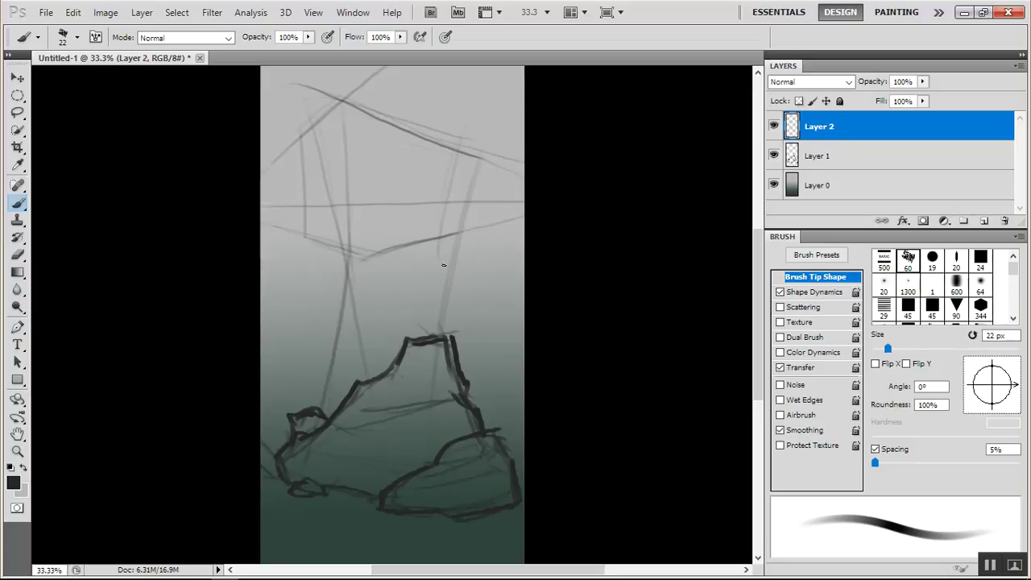
# Sketch the tower's right support leg running from the cabin floor down onto the large rock
pyautogui.moveTo(451, 275); pyautogui.dragTo(443, 334)
pyautogui.moveTo(448, 248); pyautogui.dragTo(434, 400)
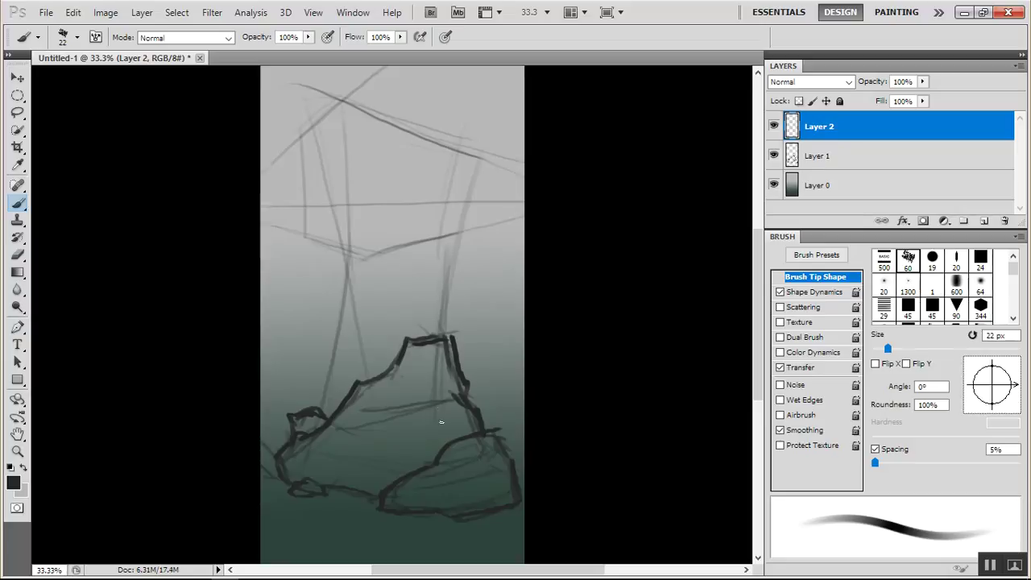
pyautogui.moveTo(443, 255)
pyautogui.mouseDown()
pyautogui.moveTo(430, 337)
pyautogui.moveTo(447, 368)
pyautogui.moveTo(444, 416)
pyautogui.mouseUp()
pyautogui.moveTo(440, 247); pyautogui.dragTo(427, 429)
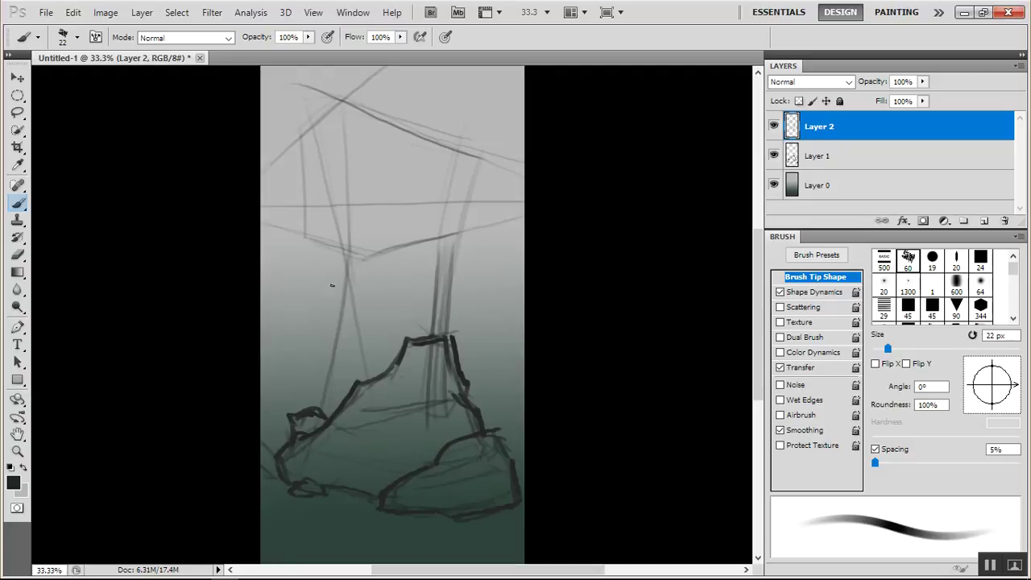
# Sketch the tower's left support leg with its angled brace and a foot on the rock's left base
pyautogui.moveTo(309, 237); pyautogui.dragTo(359, 322)
pyautogui.moveTo(340, 245); pyautogui.dragTo(355, 321)
pyautogui.moveTo(364, 259); pyautogui.dragTo(329, 443)
pyautogui.moveTo(346, 283); pyautogui.dragTo(321, 410)
pyautogui.moveTo(300, 469)
pyautogui.mouseDown()
pyautogui.moveTo(311, 446)
pyautogui.moveTo(340, 463)
pyautogui.mouseUp()
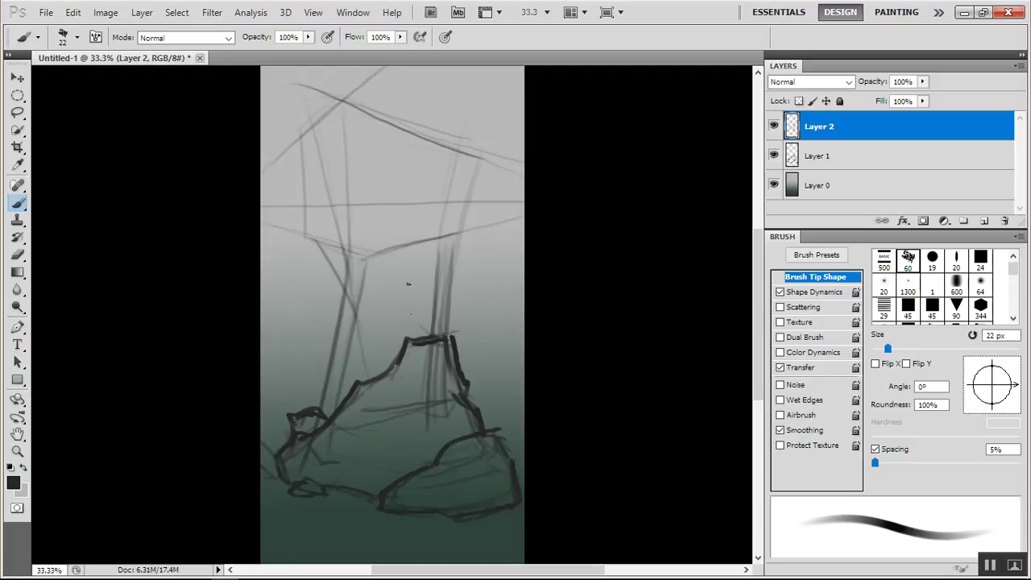
# Sketch the rear support leg with vertical lines between the two front legs beneath the cabin
pyautogui.moveTo(405, 264); pyautogui.dragTo(406, 323)
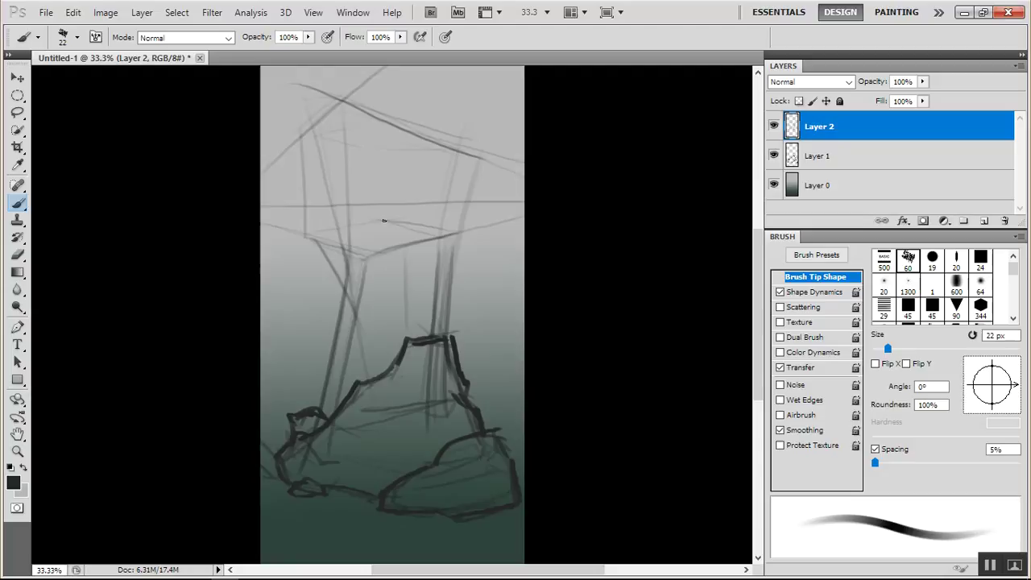
pyautogui.moveTo(385, 224)
pyautogui.mouseDown()
pyautogui.moveTo(386, 346)
pyautogui.moveTo(398, 351)
pyautogui.moveTo(385, 366)
pyautogui.mouseUp()
pyautogui.moveTo(395, 266); pyautogui.dragTo(393, 347)
# Strengthen the left leg and its brace, and draw a short diagonal brace at the top of the right leg
pyautogui.moveTo(310, 229); pyautogui.dragTo(357, 356)
pyautogui.moveTo(337, 254); pyautogui.dragTo(364, 374)
pyautogui.moveTo(358, 277)
pyautogui.mouseDown()
pyautogui.moveTo(322, 414)
pyautogui.moveTo(327, 462)
pyautogui.mouseUp()
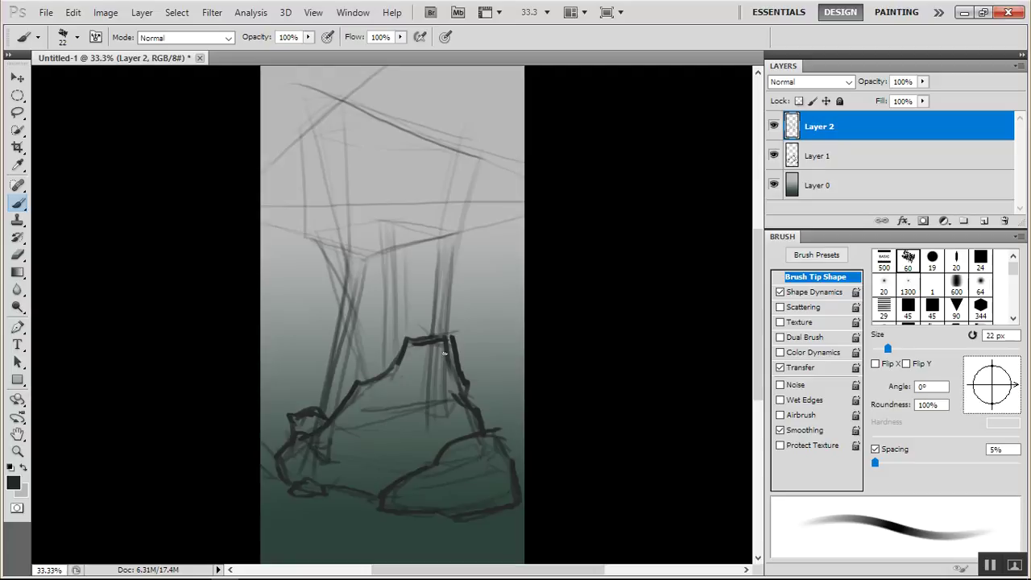
pyautogui.moveTo(463, 231)
pyautogui.mouseDown()
pyautogui.moveTo(450, 405)
pyautogui.moveTo(427, 415)
pyautogui.moveTo(451, 242)
pyautogui.moveTo(437, 282)
pyautogui.mouseUp()
pyautogui.moveTo(430, 237)
pyautogui.mouseDown()
pyautogui.moveTo(445, 269)
pyautogui.moveTo(438, 284)
pyautogui.moveTo(443, 258)
pyautogui.mouseUp()
# Define the cabin with darker lines for its corner posts, railing, lower wall and upper edge
pyautogui.moveTo(481, 159); pyautogui.dragTo(461, 240)
pyautogui.moveTo(373, 194); pyautogui.dragTo(482, 201)
pyautogui.moveTo(347, 189); pyautogui.dragTo(305, 199)
pyautogui.moveTo(303, 199)
pyautogui.mouseDown()
pyautogui.moveTo(302, 236)
pyautogui.moveTo(359, 258)
pyautogui.mouseUp()
pyautogui.moveTo(303, 238)
pyautogui.mouseDown()
pyautogui.moveTo(371, 263)
pyautogui.moveTo(303, 199)
pyautogui.moveTo(347, 190)
pyautogui.mouseUp()
pyautogui.moveTo(338, 130); pyautogui.dragTo(339, 187)
pyautogui.moveTo(355, 126); pyautogui.dragTo(352, 195)
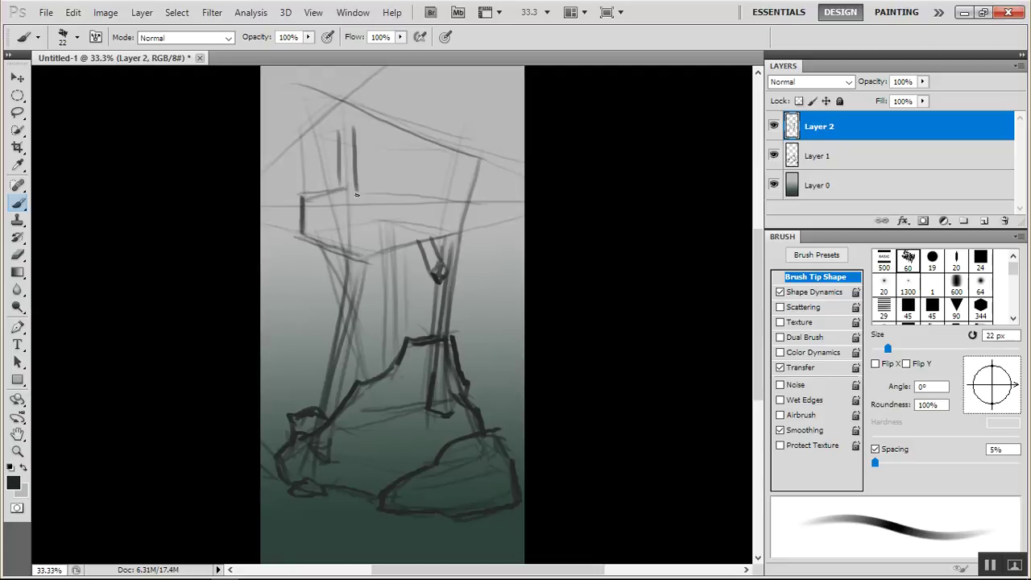
pyautogui.moveTo(302, 133)
pyautogui.mouseDown()
pyautogui.moveTo(301, 196)
pyautogui.moveTo(369, 121)
pyautogui.moveTo(498, 164)
pyautogui.moveTo(466, 206)
pyautogui.mouseUp()
pyautogui.moveTo(466, 158); pyautogui.dragTo(457, 220)
pyautogui.moveTo(360, 193); pyautogui.dragTo(490, 204)
pyautogui.moveTo(357, 194); pyautogui.dragTo(361, 268)
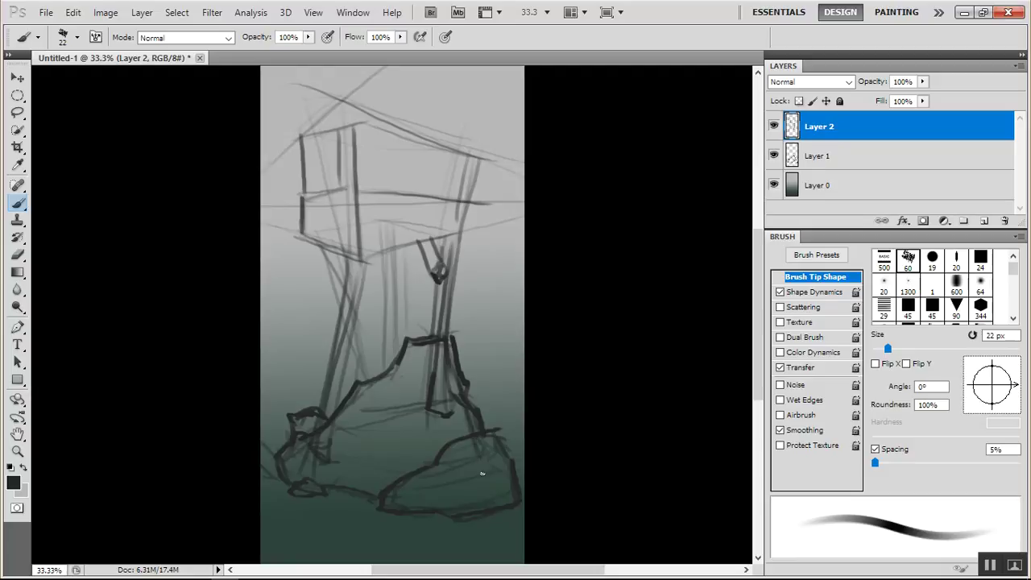
# Draw ladder rungs from the front rock up the right leg to the cabin, cleaning up the middle rungs with the Eraser
pyautogui.moveTo(470, 452)
pyautogui.mouseDown()
pyautogui.moveTo(485, 440)
pyautogui.moveTo(468, 373)
pyautogui.mouseUp()
pyautogui.moveTo(456, 325)
pyautogui.mouseDown()
pyautogui.moveTo(436, 327)
pyautogui.moveTo(437, 305)
pyautogui.moveTo(436, 325)
pyautogui.mouseUp()
pyautogui.moveTo(465, 284)
pyautogui.mouseDown()
pyautogui.moveTo(440, 287)
pyautogui.moveTo(447, 250)
pyautogui.moveTo(438, 269)
pyautogui.mouseUp()
pyautogui.moveTo(467, 281)
pyautogui.mouseDown()
pyautogui.moveTo(443, 286)
pyautogui.moveTo(437, 308)
pyautogui.mouseUp()
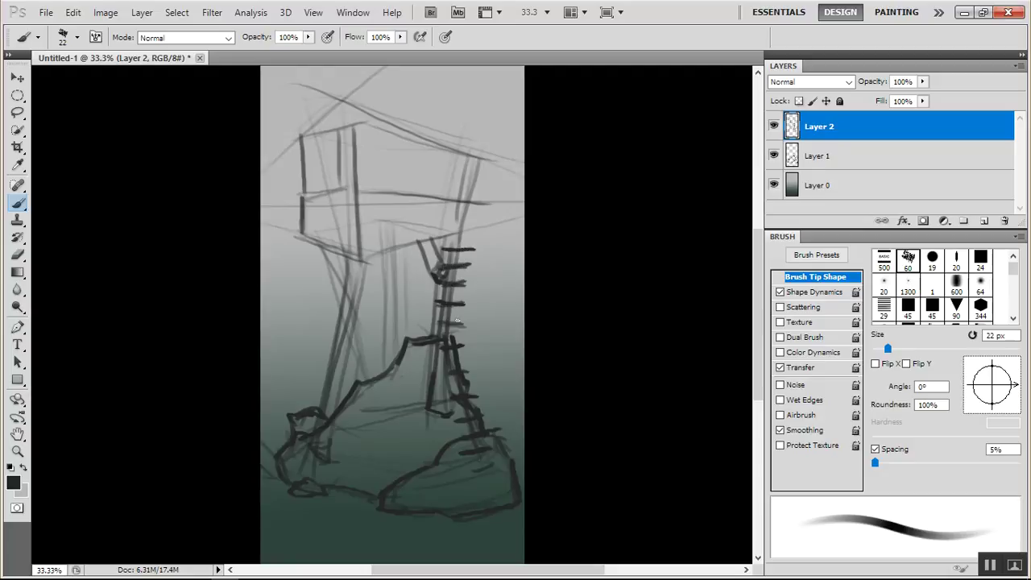
pyautogui.moveTo(475, 234); pyautogui.dragTo(437, 243)
pyautogui.press('e')
pyautogui.moveTo(436, 304); pyautogui.dragTo(464, 303)
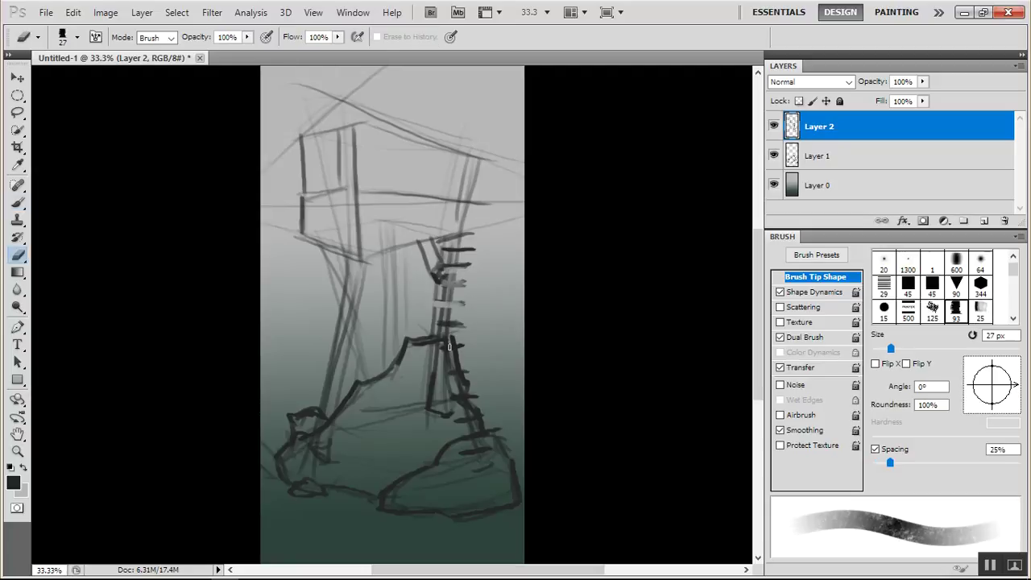
pyautogui.press('b')
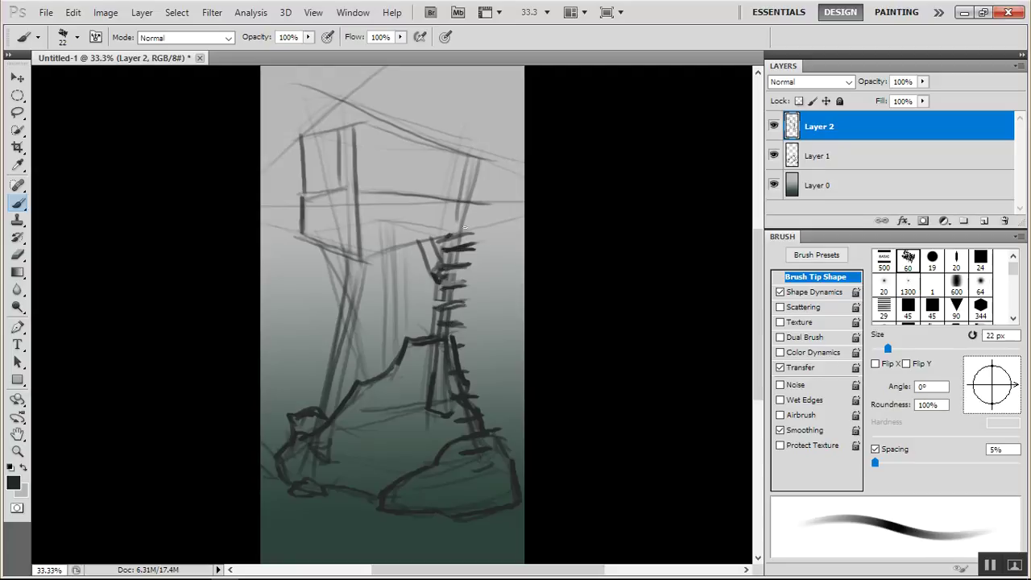
# Draw a short post on the cabin's lower wall and sketch a wide, overhanging gable roof above the cabin
pyautogui.moveTo(438, 199); pyautogui.dragTo(439, 240)
pyautogui.moveTo(377, 84)
pyautogui.mouseDown()
pyautogui.moveTo(525, 153)
pyautogui.moveTo(487, 174)
pyautogui.mouseUp()
pyautogui.moveTo(319, 84); pyautogui.dragTo(465, 160)
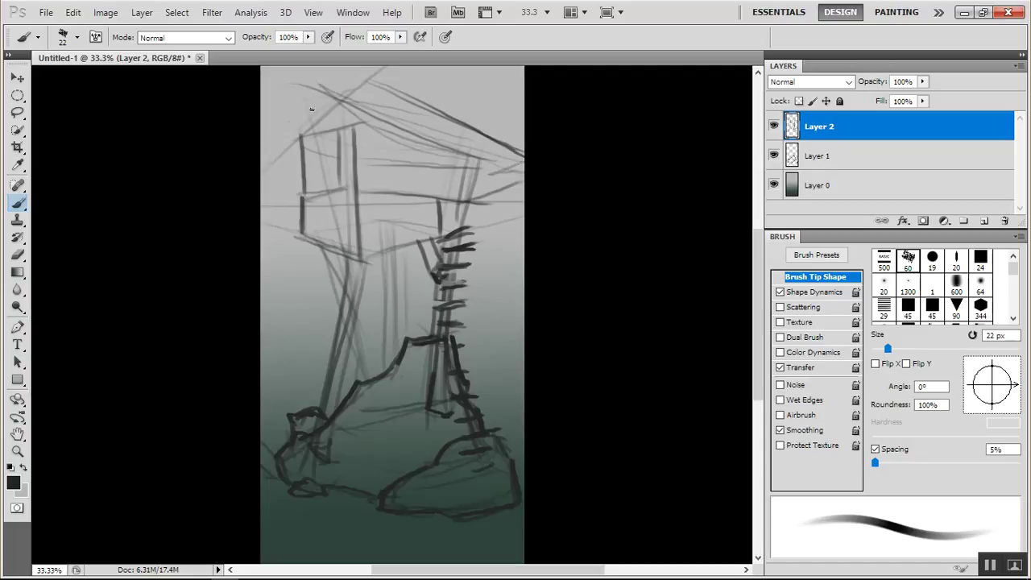
pyautogui.moveTo(359, 88); pyautogui.dragTo(260, 134)
pyautogui.moveTo(368, 66); pyautogui.dragTo(263, 134)
# Add loose structure lines along the left leg and diagonal contour lines across the face of the large rock
pyautogui.moveTo(312, 198); pyautogui.dragTo(348, 319)
pyautogui.moveTo(368, 268)
pyautogui.mouseDown()
pyautogui.moveTo(327, 456)
pyautogui.moveTo(426, 428)
pyautogui.mouseUp()
pyautogui.moveTo(425, 374); pyautogui.dragTo(320, 481)
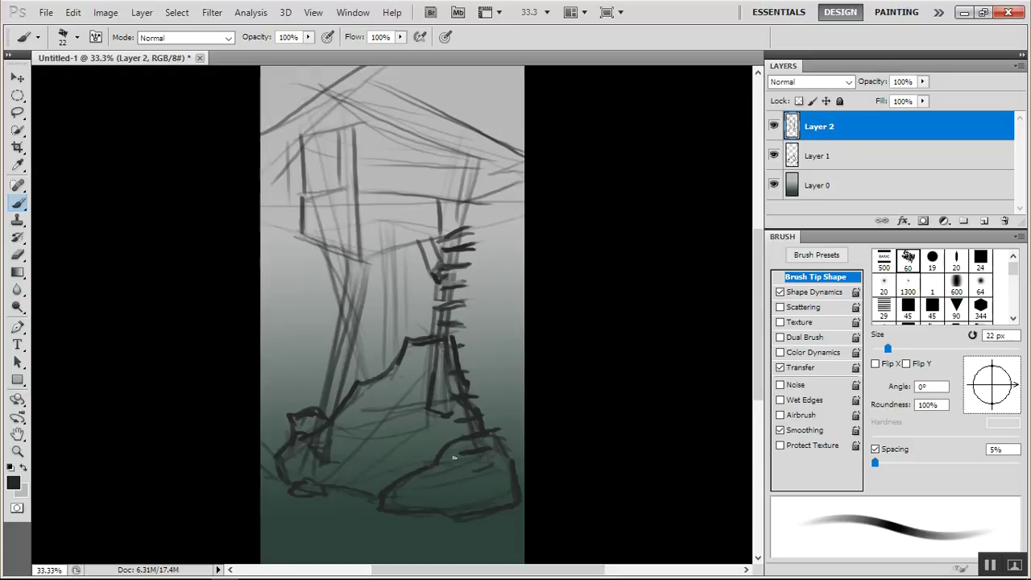
# Block in the cabin's roof, corner posts and lower wall as a dark silhouette with an 80 px brush
pyautogui.rightClick(383, 350)
pyautogui.write('80')
pyautogui.press('Return')
pyautogui.moveTo(367, 210)
pyautogui.mouseDown()
pyautogui.moveTo(366, 255)
pyautogui.moveTo(468, 216)
pyautogui.moveTo(372, 209)
pyautogui.moveTo(369, 243)
pyautogui.moveTo(465, 211)
pyautogui.moveTo(385, 194)
pyautogui.moveTo(375, 242)
pyautogui.moveTo(444, 234)
pyautogui.moveTo(333, 222)
pyautogui.moveTo(314, 234)
pyautogui.moveTo(346, 224)
pyautogui.moveTo(357, 240)
pyautogui.moveTo(319, 114)
pyautogui.moveTo(338, 96)
pyautogui.moveTo(350, 120)
pyautogui.moveTo(349, 106)
pyautogui.moveTo(383, 93)
pyautogui.moveTo(440, 122)
pyautogui.moveTo(380, 119)
pyautogui.moveTo(378, 92)
pyautogui.moveTo(402, 114)
pyautogui.moveTo(384, 112)
pyautogui.moveTo(483, 161)
pyautogui.moveTo(361, 156)
pyautogui.moveTo(353, 126)
pyautogui.moveTo(342, 156)
pyautogui.moveTo(309, 133)
pyautogui.moveTo(371, 152)
pyautogui.moveTo(403, 136)
pyautogui.moveTo(451, 216)
pyautogui.mouseUp()
pyautogui.moveTo(381, 153); pyautogui.dragTo(382, 191)
pyautogui.moveTo(310, 133)
pyautogui.mouseDown()
pyautogui.moveTo(308, 209)
pyautogui.moveTo(319, 134)
pyautogui.moveTo(351, 143)
pyautogui.moveTo(342, 115)
pyautogui.moveTo(350, 244)
pyautogui.moveTo(310, 217)
pyautogui.moveTo(309, 232)
pyautogui.moveTo(396, 251)
pyautogui.moveTo(352, 248)
pyautogui.moveTo(398, 240)
pyautogui.moveTo(380, 235)
pyautogui.moveTo(427, 214)
pyautogui.moveTo(386, 212)
pyautogui.moveTo(396, 206)
pyautogui.moveTo(465, 195)
pyautogui.mouseUp()
pyautogui.moveTo(360, 111); pyautogui.dragTo(499, 150)
pyautogui.moveTo(435, 121)
pyautogui.mouseDown()
pyautogui.moveTo(367, 84)
pyautogui.moveTo(480, 129)
pyautogui.moveTo(369, 75)
pyautogui.moveTo(310, 121)
pyautogui.moveTo(439, 113)
pyautogui.moveTo(490, 152)
pyautogui.moveTo(455, 233)
pyautogui.mouseUp()
pyautogui.moveTo(345, 125); pyautogui.dragTo(355, 254)
pyautogui.moveTo(310, 139)
pyautogui.mouseDown()
pyautogui.moveTo(320, 241)
pyautogui.moveTo(322, 223)
pyautogui.moveTo(318, 234)
pyautogui.moveTo(303, 211)
pyautogui.mouseUp()
pyautogui.hotkey('ctrl', 'z')
pyautogui.moveTo(371, 202)
pyautogui.mouseDown()
pyautogui.moveTo(375, 252)
pyautogui.moveTo(423, 206)
pyautogui.moveTo(465, 211)
pyautogui.mouseUp()
pyautogui.moveTo(462, 167)
pyautogui.mouseDown()
pyautogui.moveTo(374, 141)
pyautogui.moveTo(367, 121)
pyautogui.moveTo(358, 124)
pyautogui.moveTo(394, 124)
pyautogui.moveTo(370, 140)
pyautogui.moveTo(446, 140)
pyautogui.moveTo(493, 165)
pyautogui.moveTo(369, 160)
pyautogui.moveTo(387, 192)
pyautogui.mouseUp()
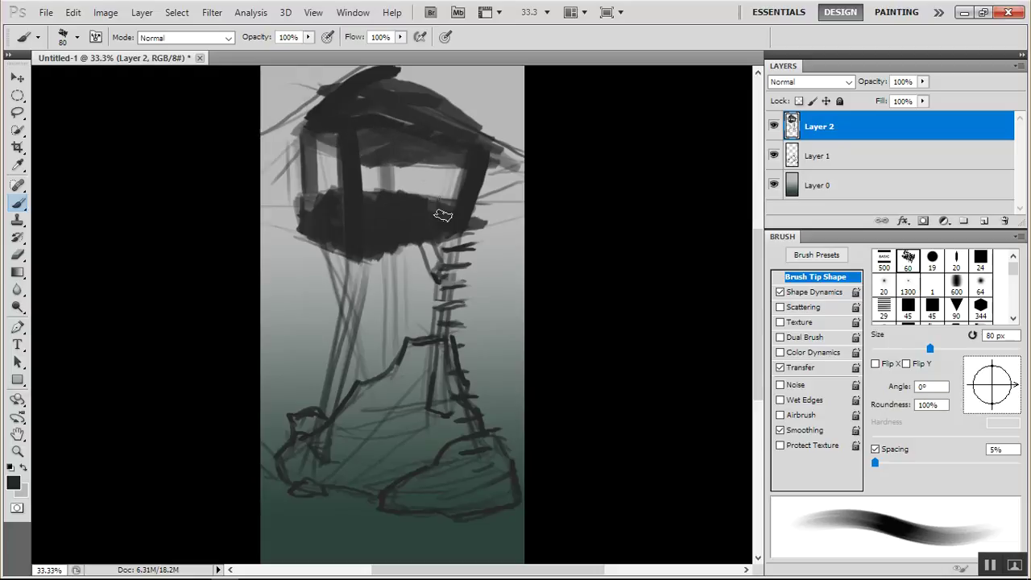
# Paint the tower's legs and diagonal braces as solid dark shapes with a 54 px brush
pyautogui.rightClick(456, 241)
pyautogui.moveTo(528, 249); pyautogui.dragTo(514, 250)
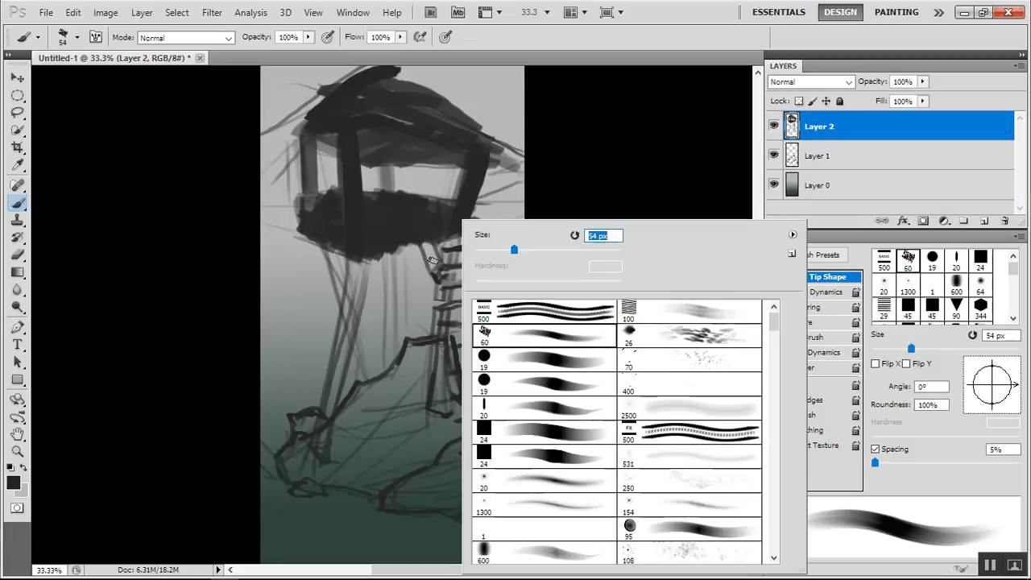
pyautogui.moveTo(425, 245); pyautogui.dragTo(437, 279)
pyautogui.moveTo(455, 238); pyautogui.dragTo(435, 408)
pyautogui.moveTo(452, 356); pyautogui.dragTo(475, 444)
pyautogui.moveTo(363, 259)
pyautogui.mouseDown()
pyautogui.moveTo(335, 384)
pyautogui.moveTo(369, 264)
pyautogui.moveTo(323, 452)
pyautogui.moveTo(367, 259)
pyautogui.moveTo(342, 265)
pyautogui.moveTo(317, 241)
pyautogui.moveTo(340, 303)
pyautogui.mouseUp()
pyautogui.moveTo(320, 256); pyautogui.dragTo(352, 328)
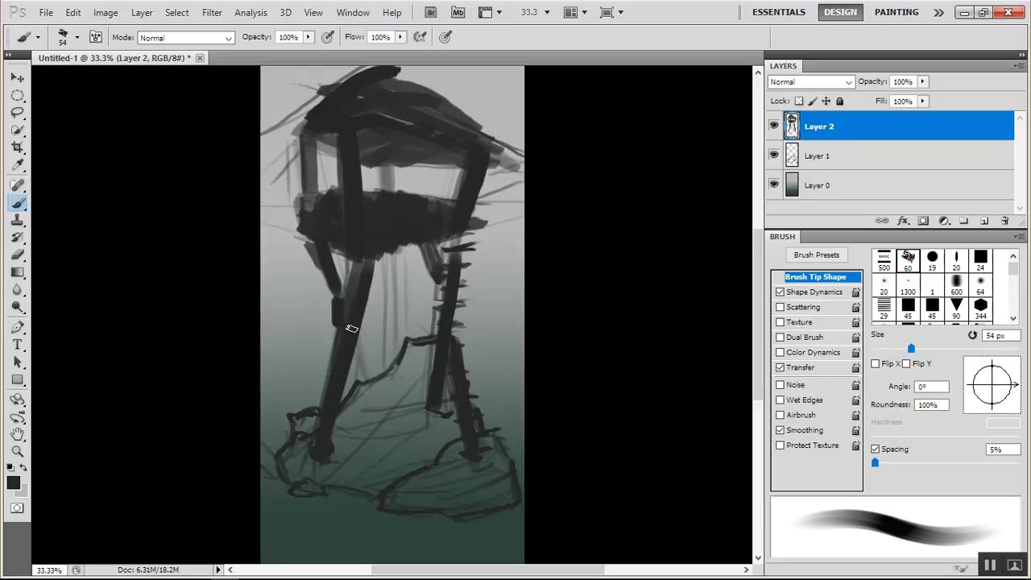
pyautogui.moveTo(388, 246); pyautogui.dragTo(387, 361)
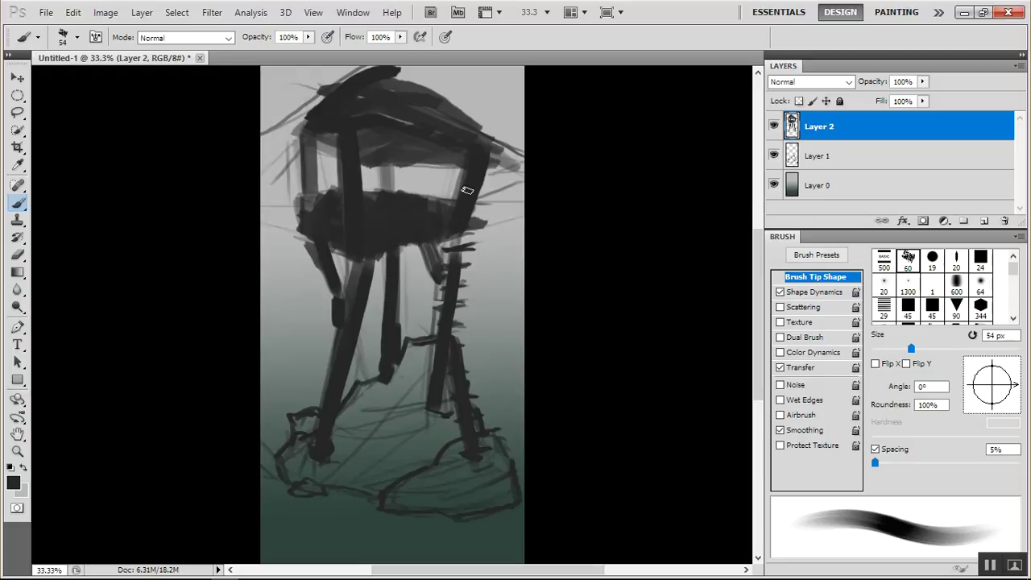
# Darken the upper right leg, then add thin diagonal braces beneath the cabin with a 27 px brush
pyautogui.moveTo(460, 226); pyautogui.dragTo(452, 266)
pyautogui.rightClick(388, 248)
pyautogui.click(384, 267)
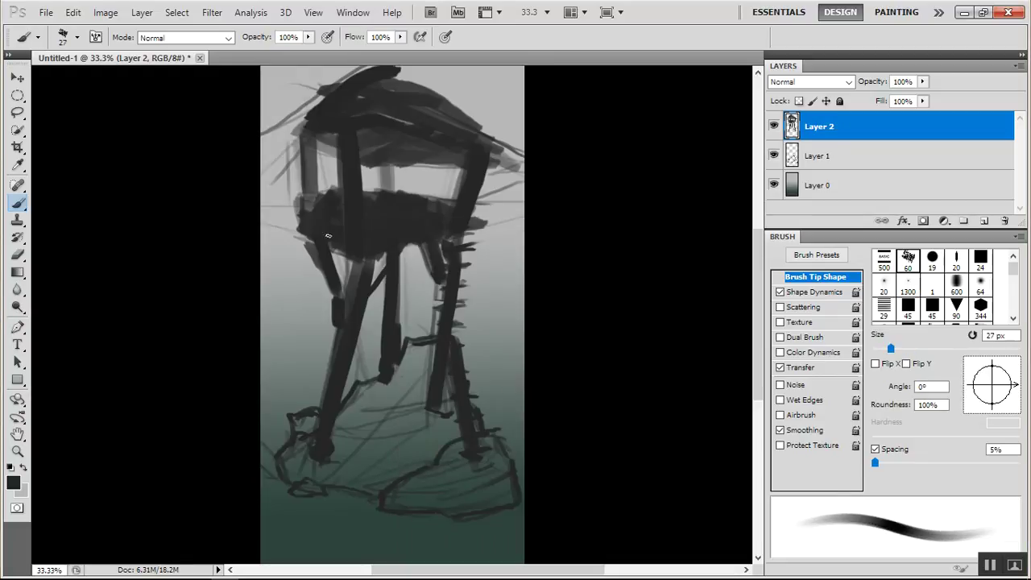
pyautogui.moveTo(355, 256); pyautogui.dragTo(344, 342)
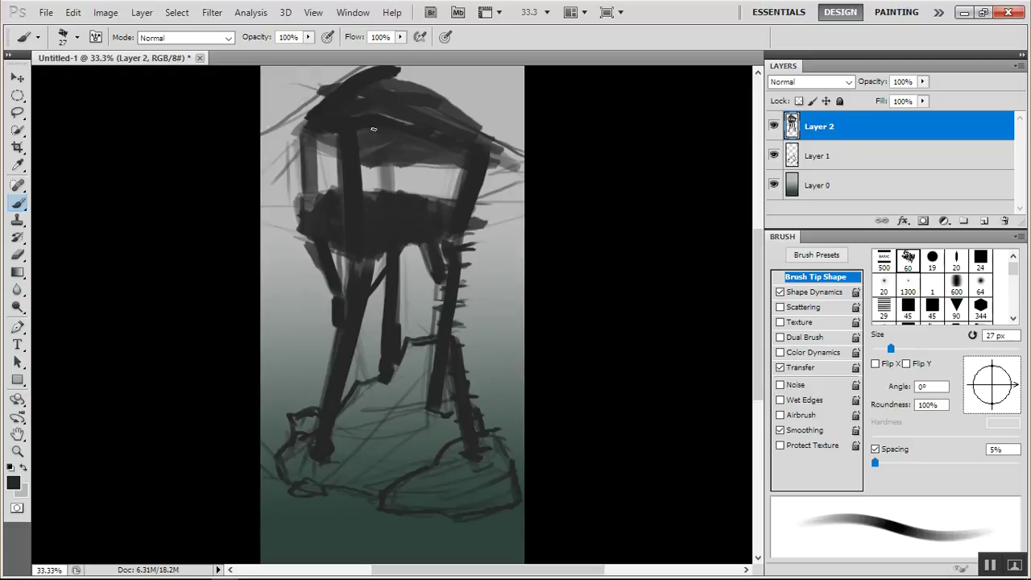
# Draw thin struts inside the cabin openings, a roof edge line and tall poles rising past both sides of the roof
pyautogui.moveTo(453, 156); pyautogui.dragTo(446, 203)
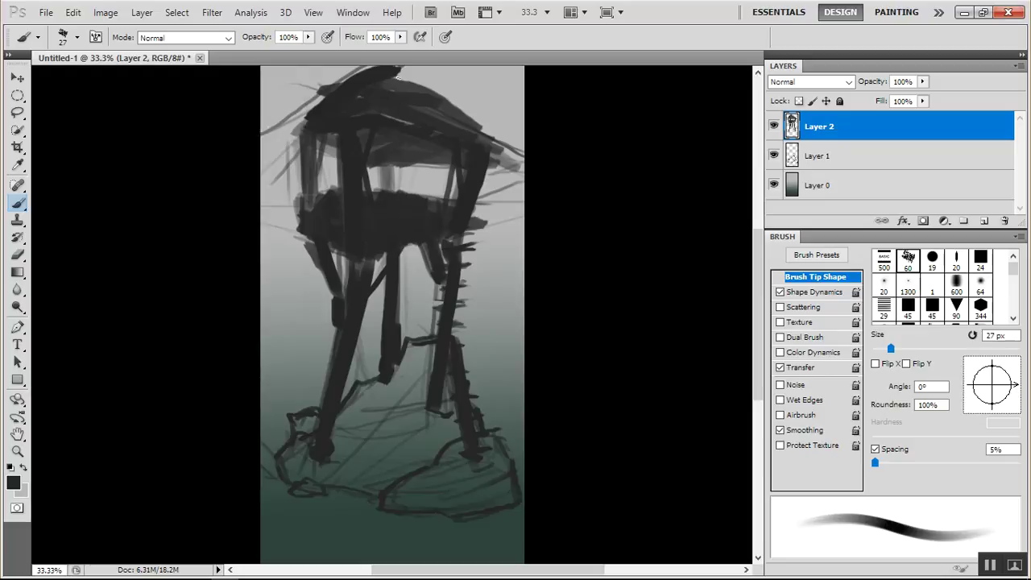
pyautogui.moveTo(422, 66); pyautogui.dragTo(463, 125)
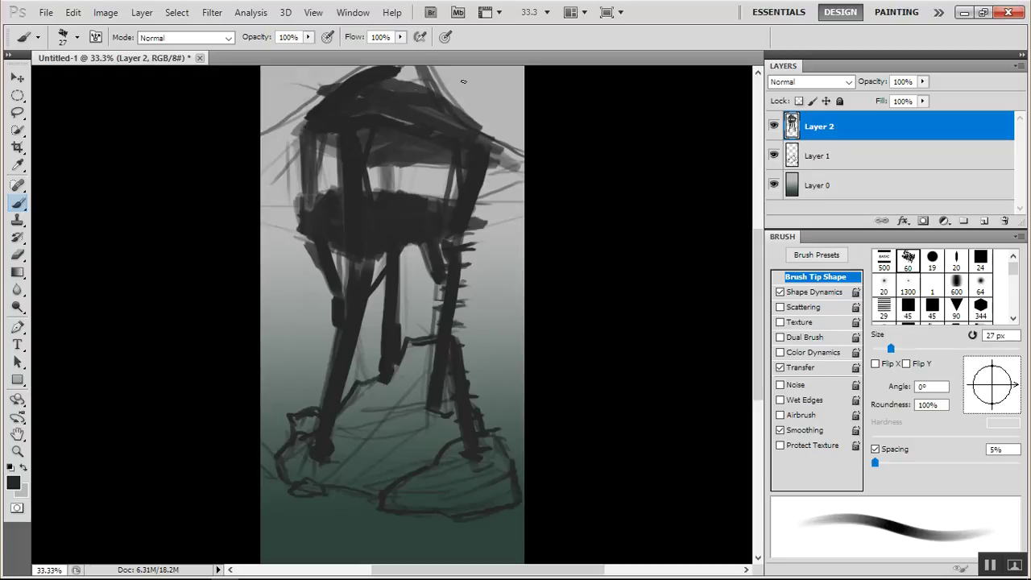
pyautogui.moveTo(490, 135); pyautogui.dragTo(505, 88)
pyautogui.moveTo(300, 67); pyautogui.dragTo(297, 192)
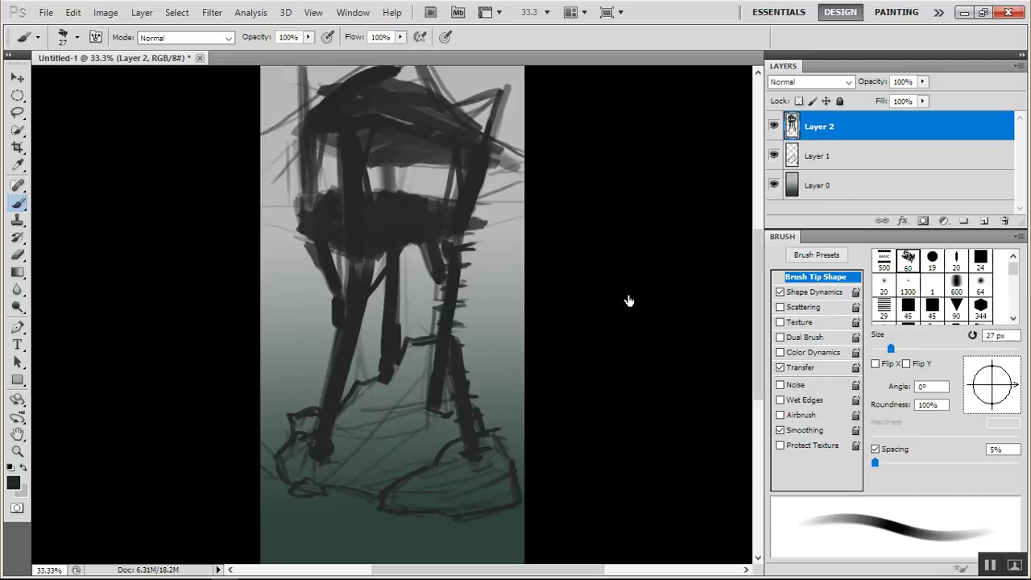
# On Layer 1, choose the textured 1000 px brush, reduce it to 116 px and try a stroke on the rock's face
pyautogui.click(854, 163)
pyautogui.rightClick(439, 374)
pyautogui.moveTo(759, 327); pyautogui.dragTo(755, 419)
pyautogui.click(524, 407)
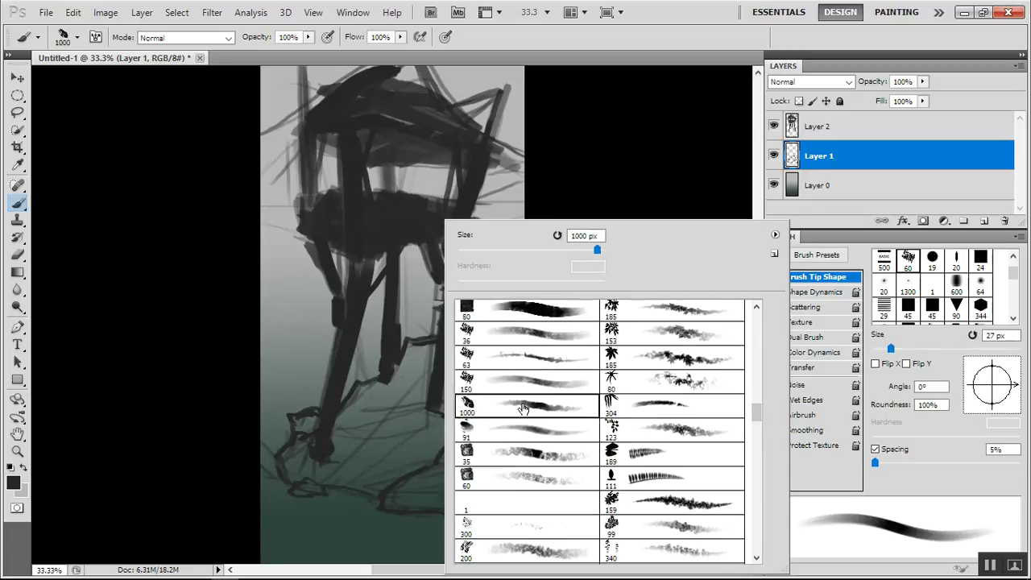
pyautogui.click(539, 250)
pyautogui.moveTo(382, 429); pyautogui.dragTo(360, 444)
# Shade the rock and its right boulder with dark, soft tones using the textured brush at 422 px
pyautogui.rightClick(418, 368)
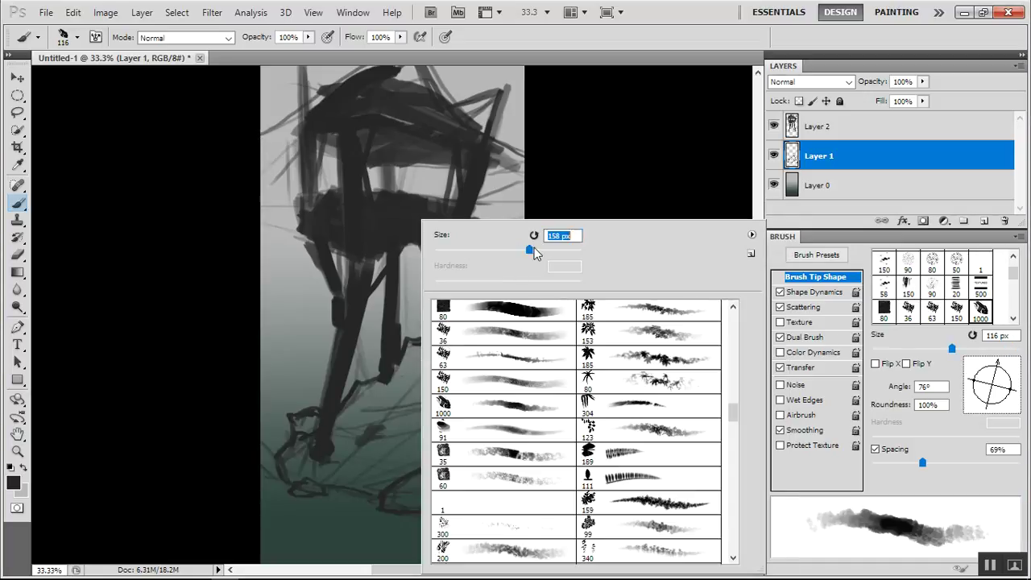
pyautogui.write('422')
pyautogui.press('Return')
pyautogui.moveTo(339, 455)
pyautogui.mouseDown()
pyautogui.moveTo(311, 459)
pyautogui.moveTo(372, 418)
pyautogui.moveTo(412, 370)
pyautogui.moveTo(428, 463)
pyautogui.moveTo(495, 488)
pyautogui.moveTo(400, 497)
pyautogui.moveTo(438, 400)
pyautogui.moveTo(460, 470)
pyautogui.moveTo(337, 462)
pyautogui.moveTo(450, 383)
pyautogui.moveTo(444, 367)
pyautogui.moveTo(493, 480)
pyautogui.moveTo(464, 440)
pyautogui.mouseUp()
pyautogui.hotkey('ctrl', 'alt', 'z')
pyautogui.hotkey('ctrl', 'alt', 'z')
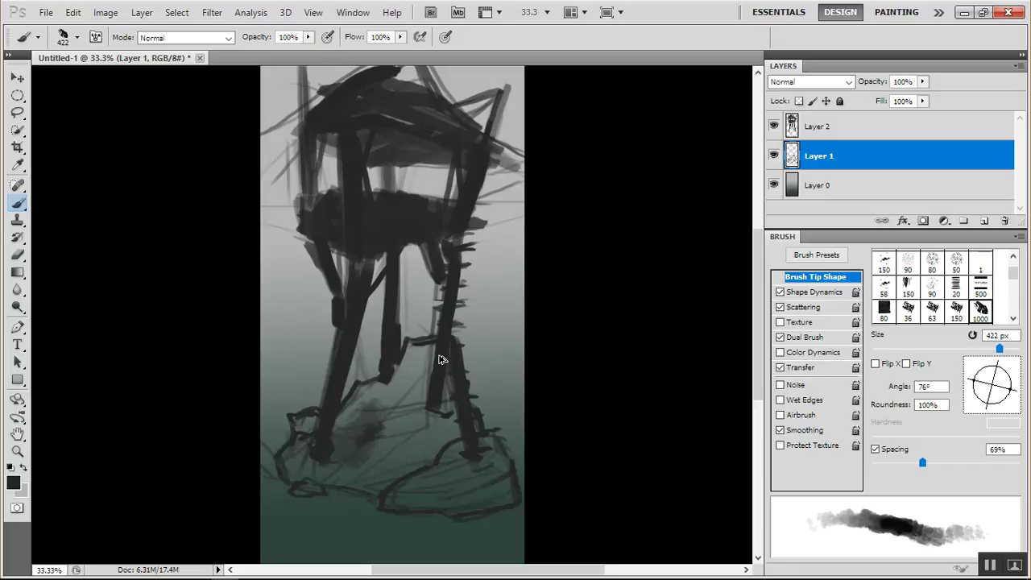
pyautogui.moveTo(386, 423)
pyautogui.mouseDown()
pyautogui.moveTo(311, 460)
pyautogui.moveTo(460, 488)
pyautogui.moveTo(414, 488)
pyautogui.mouseUp()
pyautogui.moveTo(320, 424)
pyautogui.mouseDown()
pyautogui.moveTo(428, 361)
pyautogui.moveTo(480, 451)
pyautogui.moveTo(422, 475)
pyautogui.moveTo(305, 456)
pyautogui.moveTo(414, 498)
pyautogui.moveTo(476, 454)
pyautogui.mouseUp()
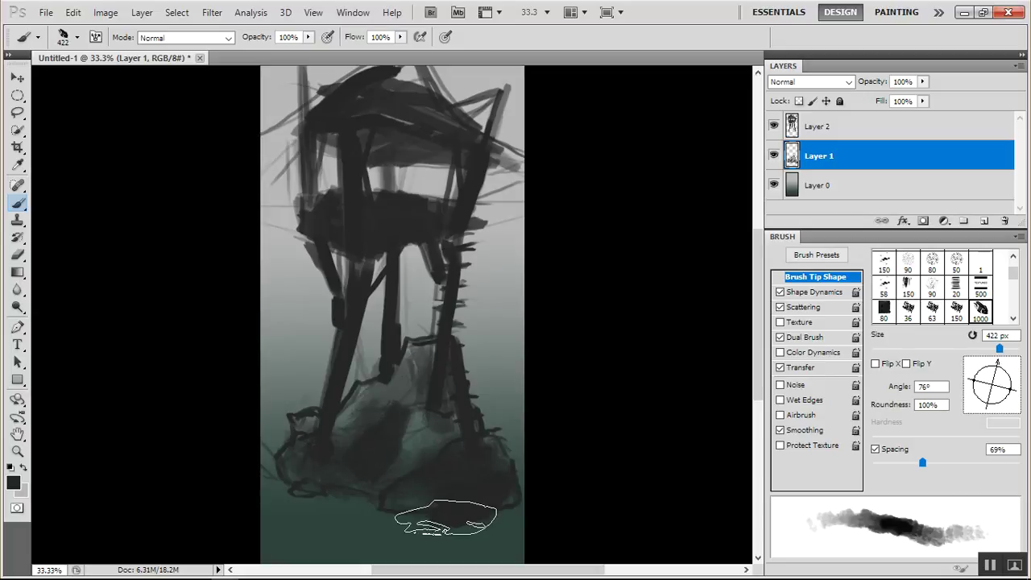
# Try painting a chain below the cabin with the chain brush at 30 px and at 176 px
pyautogui.rightClick(433, 355)
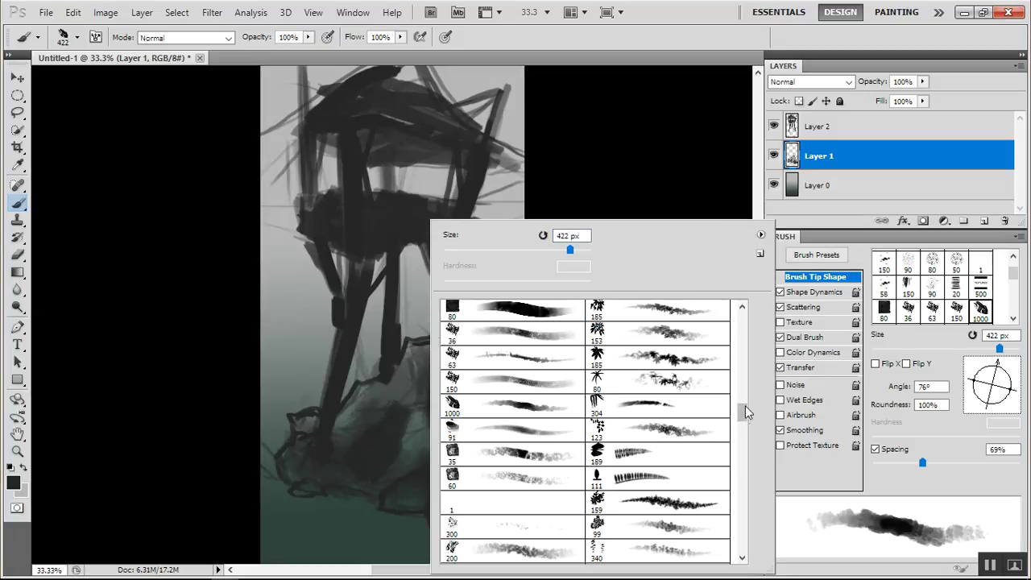
pyautogui.moveTo(741, 413); pyautogui.dragTo(740, 554)
pyautogui.click(491, 529)
pyautogui.moveTo(307, 235)
pyautogui.mouseDown()
pyautogui.moveTo(350, 365)
pyautogui.moveTo(381, 336)
pyautogui.mouseUp()
pyautogui.hotkey('ctrl', 'z')
pyautogui.rightClick(472, 274)
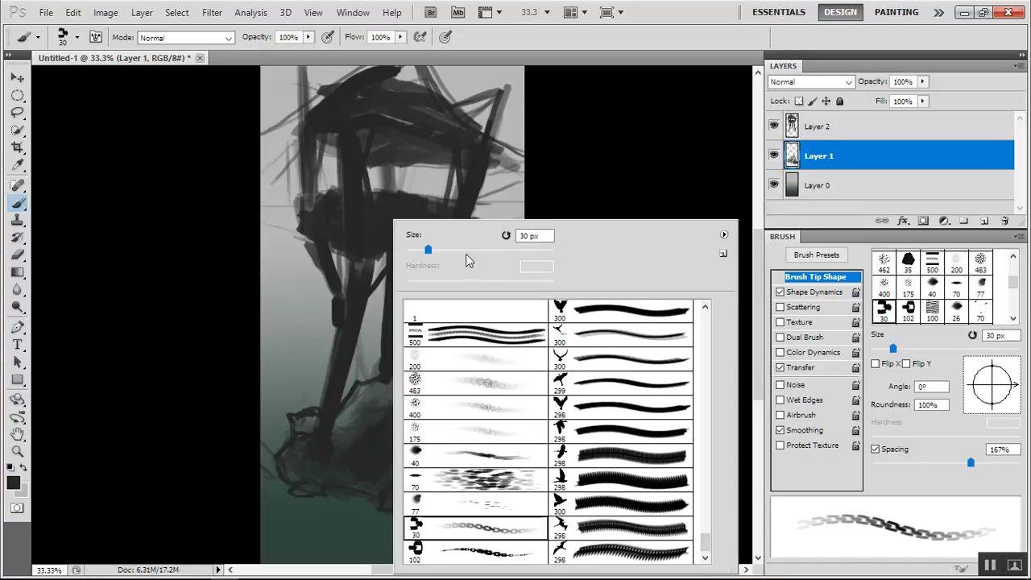
pyautogui.moveTo(319, 268)
pyautogui.mouseDown()
pyautogui.moveTo(355, 367)
pyautogui.moveTo(375, 310)
pyautogui.mouseUp()
pyautogui.hotkey('ctrl', 'z')
pyautogui.rightClick(375, 247)
pyautogui.moveTo(489, 250); pyautogui.dragTo(461, 256)
pyautogui.moveTo(319, 241); pyautogui.dragTo(375, 305)
pyautogui.hotkey('ctrl', 'z')
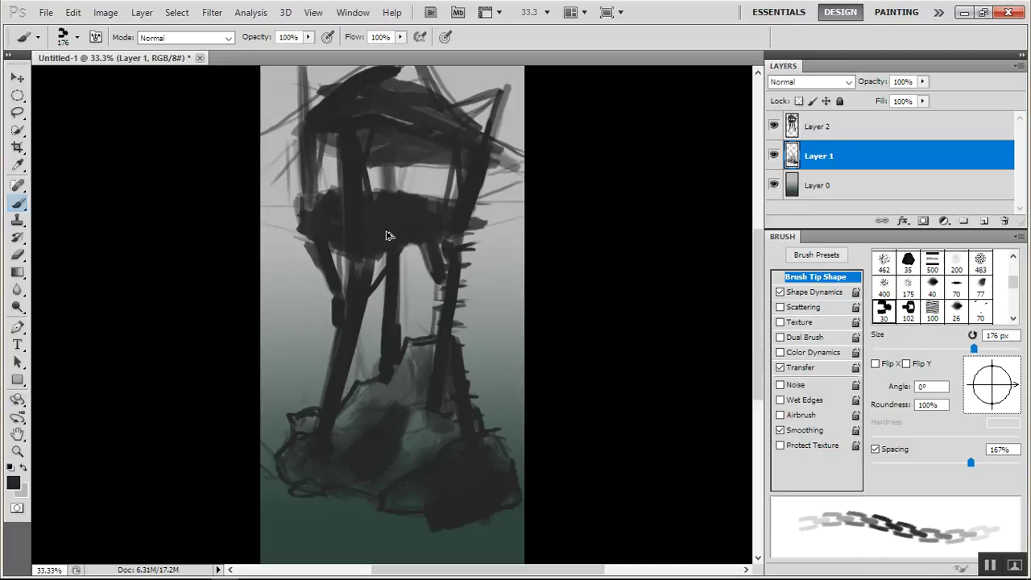
# Switch to the round brush with 33% hardness, enlarge it to 127 px and try it on the rock
pyautogui.rightClick(390, 235)
pyautogui.moveTo(701, 544); pyautogui.dragTo(714, 322)
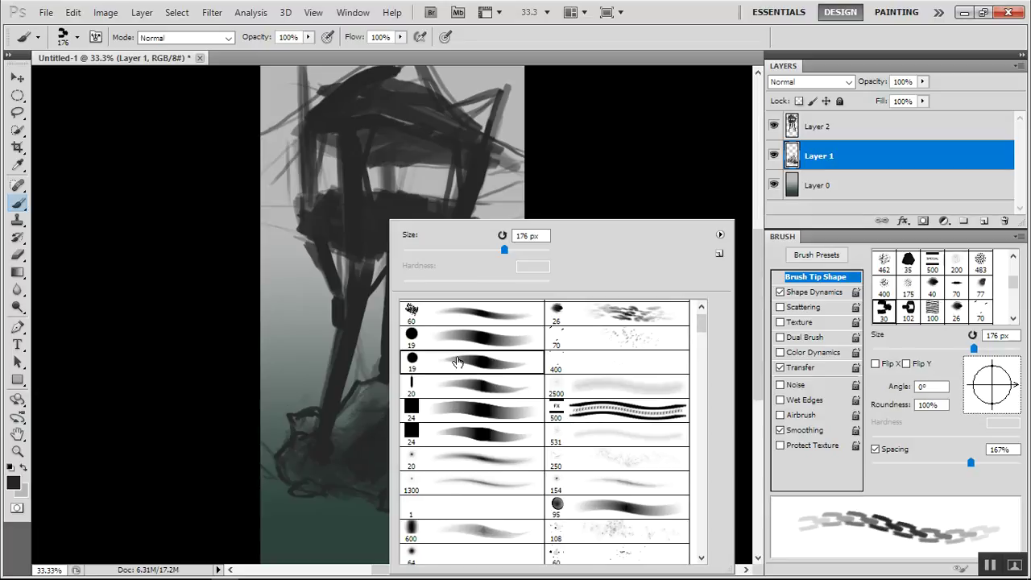
pyautogui.click(464, 332)
pyautogui.click(405, 282)
pyautogui.click(453, 281)
pyautogui.click(343, 418)
pyautogui.rightClick(392, 431)
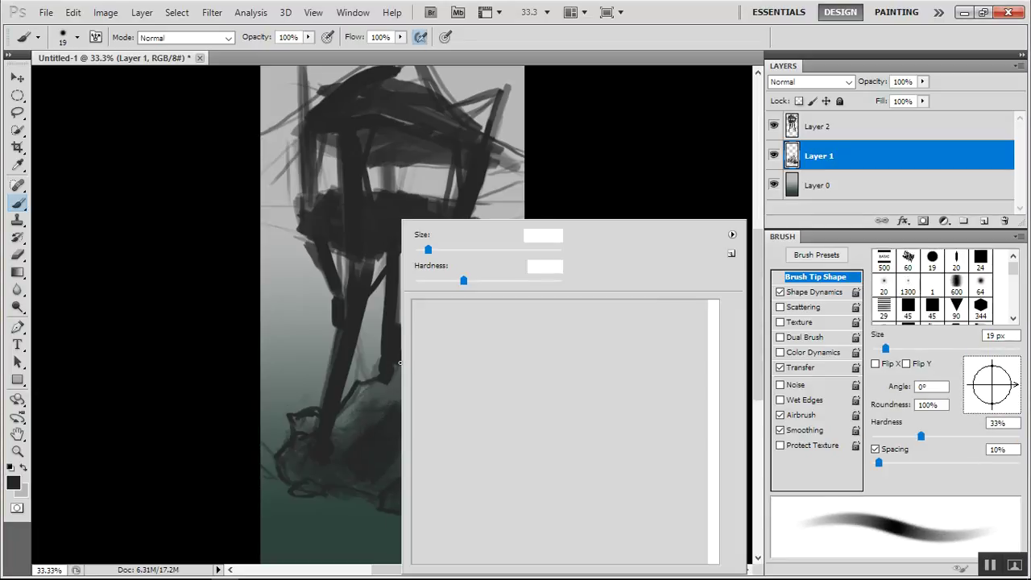
pyautogui.moveTo(482, 248); pyautogui.dragTo(493, 248)
pyautogui.click(364, 444)
pyautogui.moveTo(398, 392); pyautogui.dragTo(385, 429)
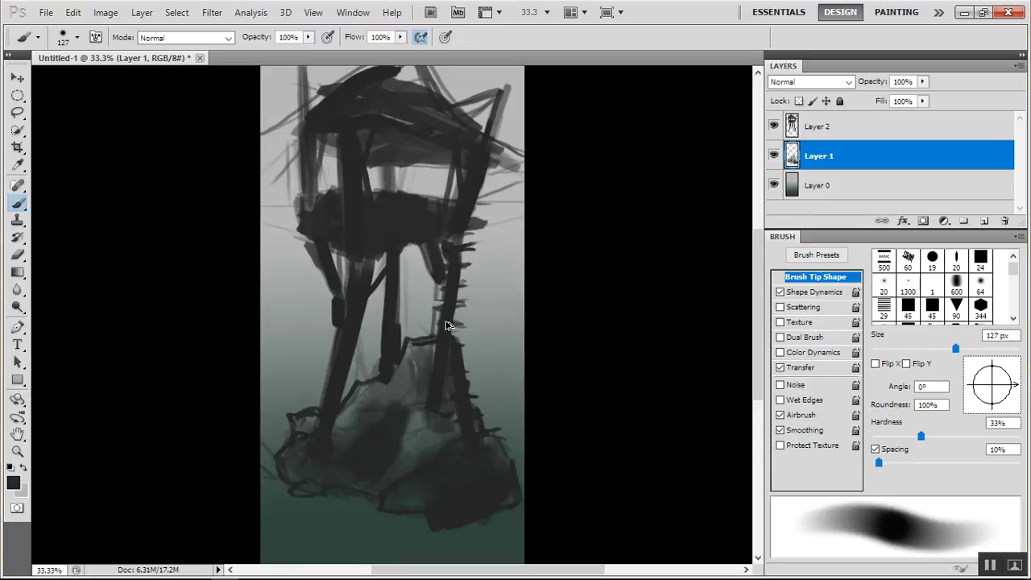
# Add an empty layer above Layer 1, and hide Layer 2 while working on Layer 1 with a gray sampled from the rock
pyautogui.click(985, 223)
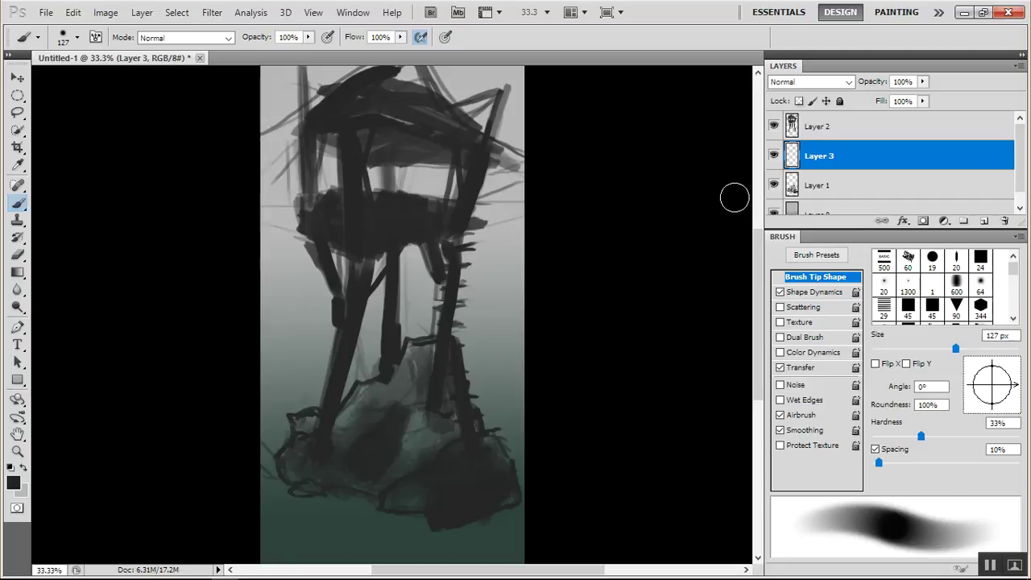
pyautogui.click(830, 185)
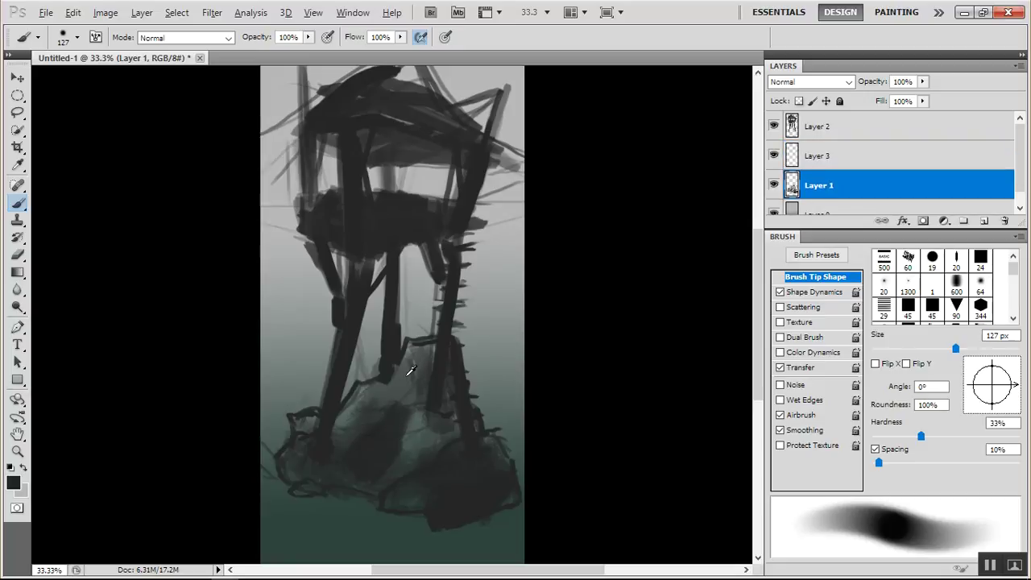
pyautogui.click(773, 126)
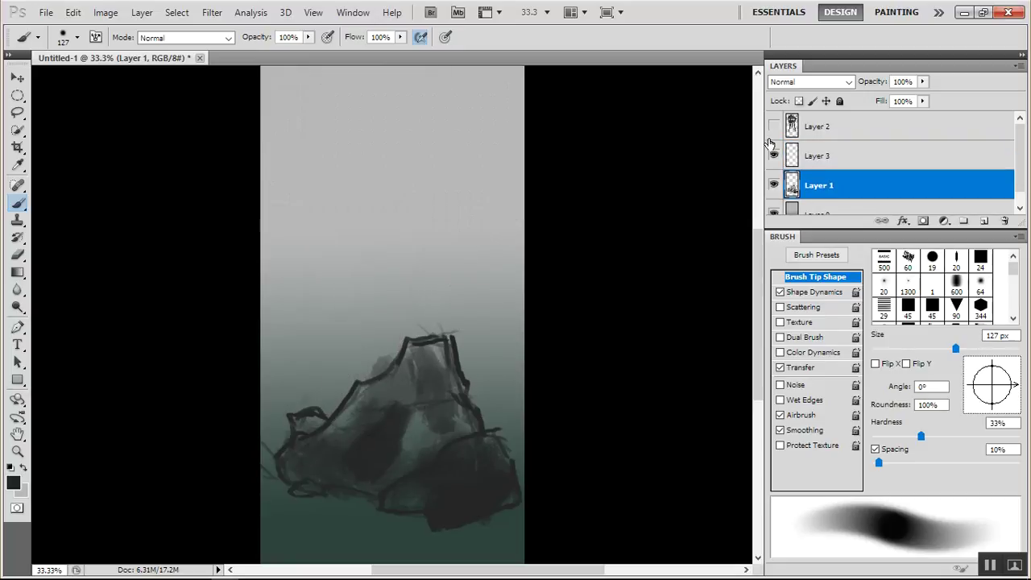
pyautogui.keyDown('alt'); pyautogui.click(403, 379); pyautogui.keyUp('alt')
# Activate the Magic Wand and try selecting the empty area around the rock at tolerance 10
pyautogui.click(18, 112)
pyautogui.click(18, 96)
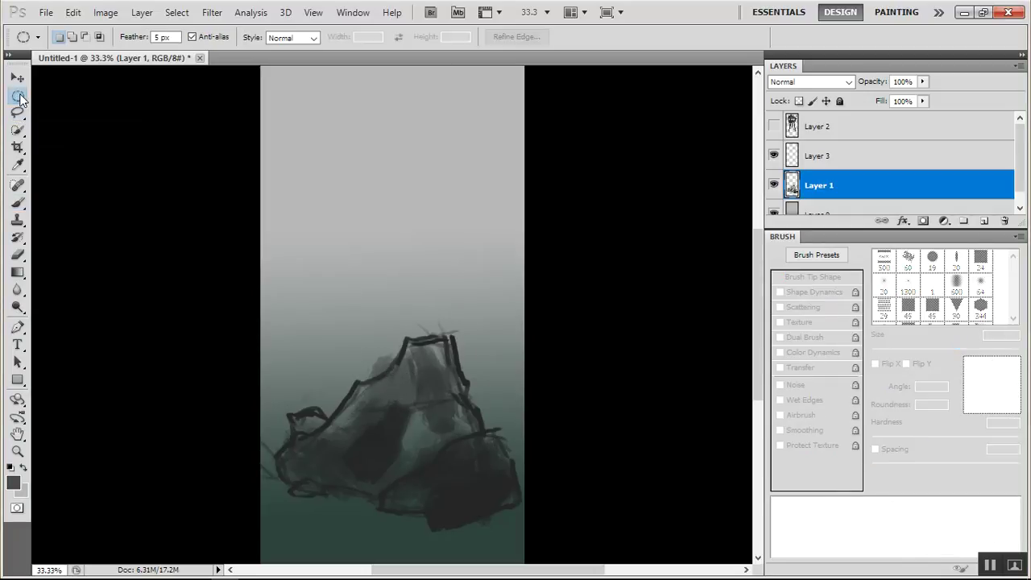
pyautogui.click(18, 129)
pyautogui.click(18, 129)
pyautogui.click(81, 144)
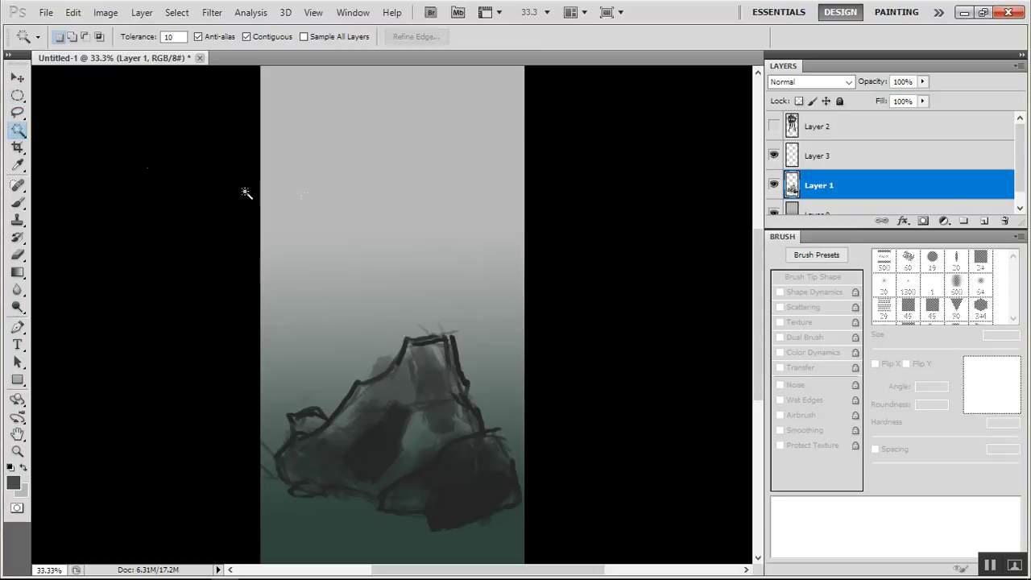
pyautogui.click(366, 191)
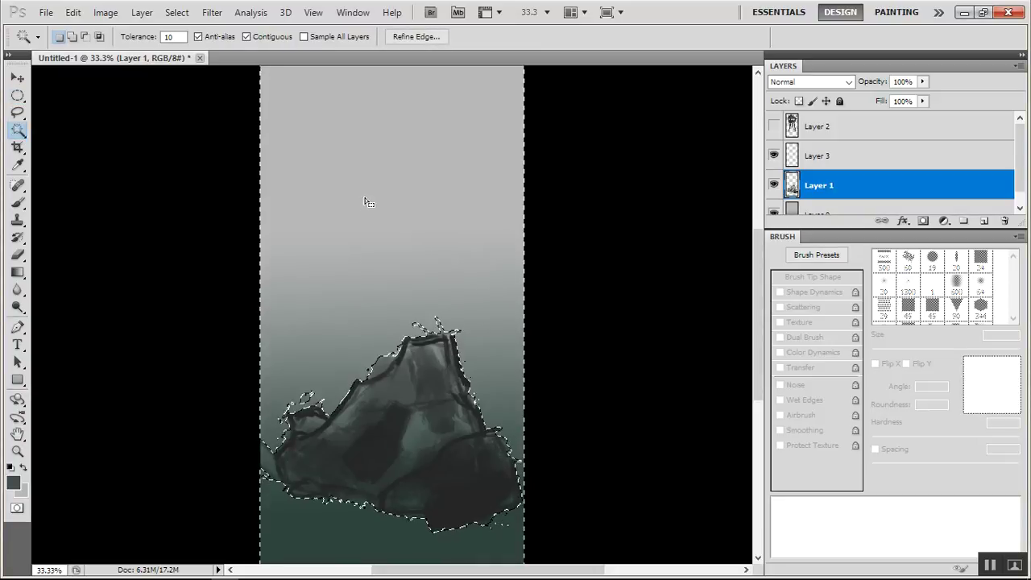
pyautogui.hotkey('ctrl', 'd')
# Select the rock by picking its surroundings at tolerance 50 and inverting the selection, with the selection edges hidden for painting
pyautogui.moveTo(183, 37); pyautogui.dragTo(153, 64)
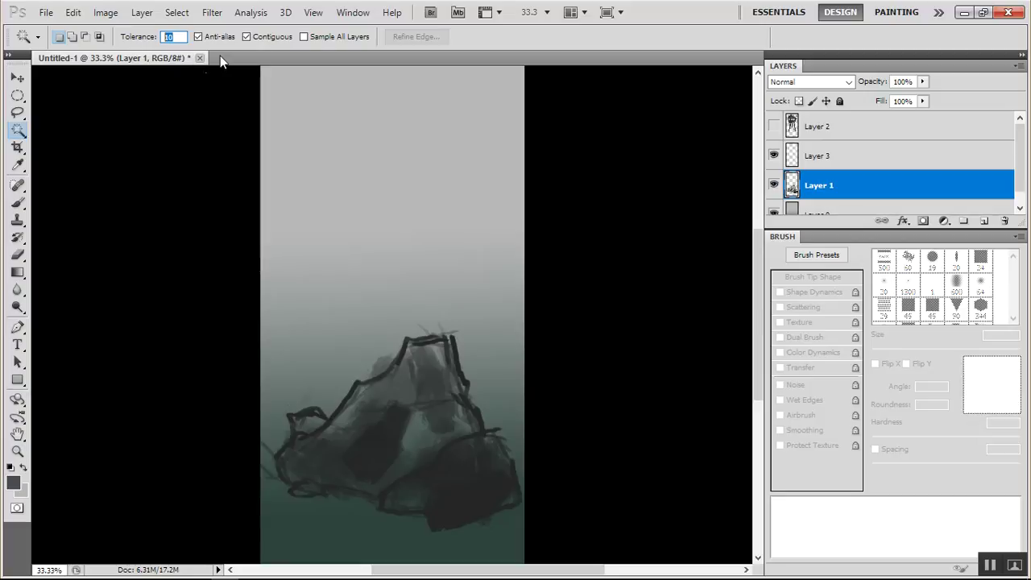
pyautogui.write('50')
pyautogui.click(405, 269)
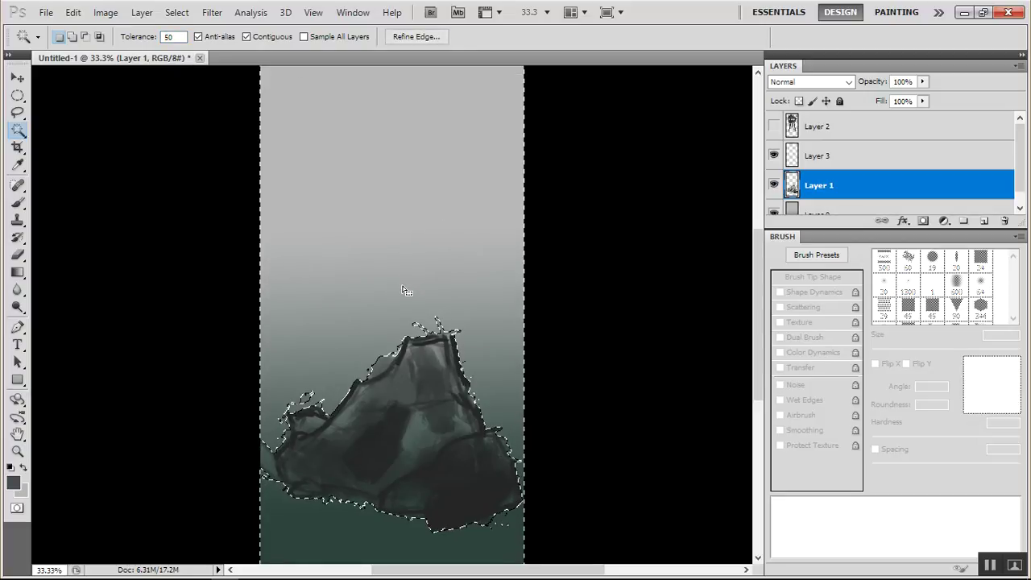
pyautogui.hotkey('ctrl', 'shift', 'i')
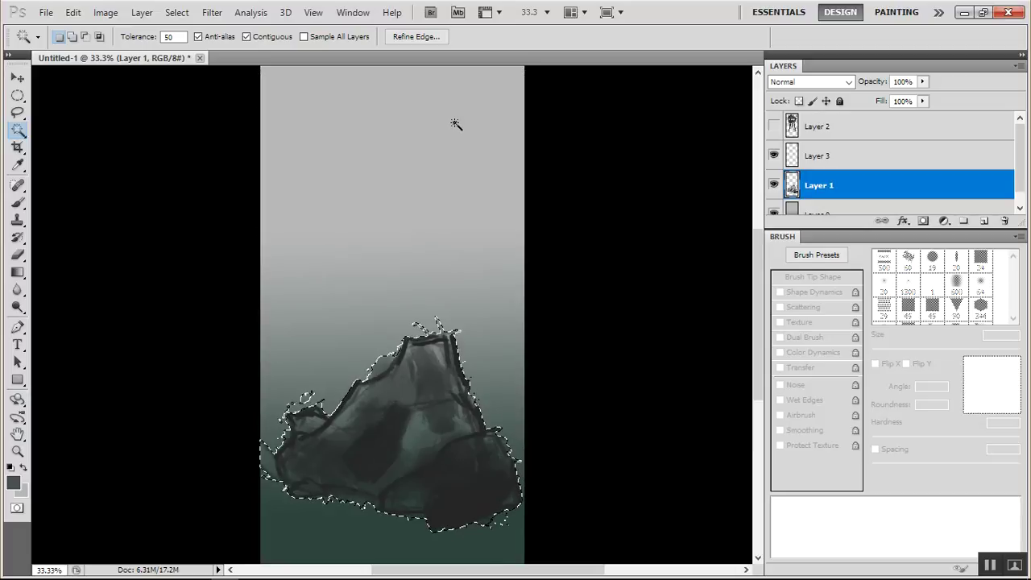
pyautogui.press('b')
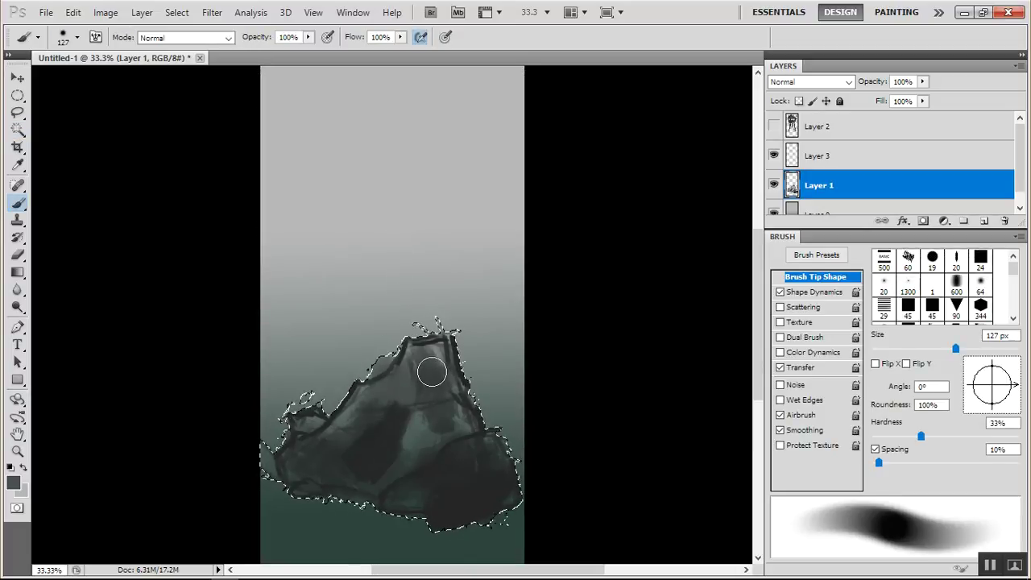
pyautogui.hotkey('ctrl', 'h')
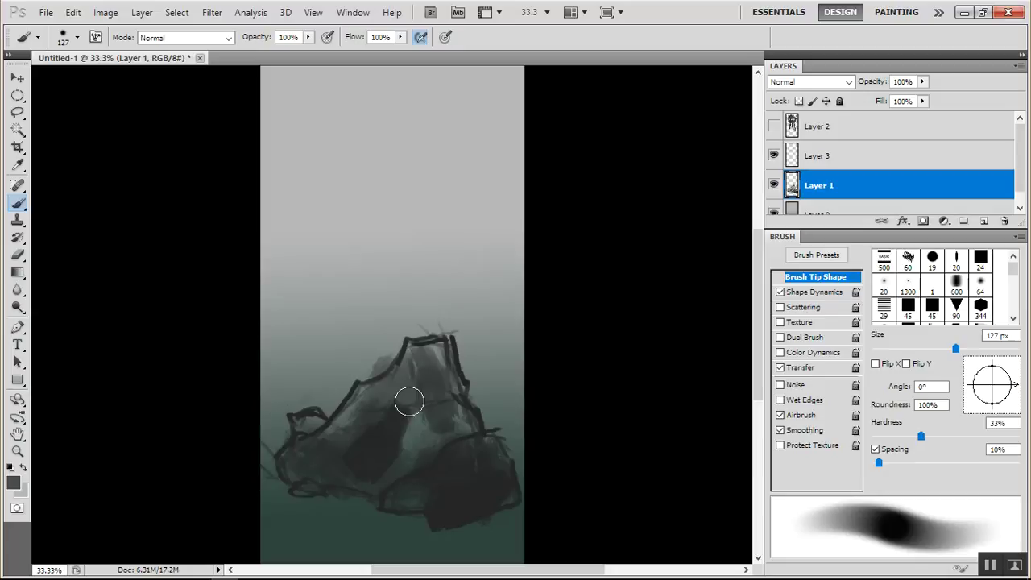
# Paint light-gray highlights on the rock's peak and left ridge with a 41 px brush
pyautogui.keyDown('alt'); pyautogui.click(345, 416); pyautogui.keyUp('alt')
pyautogui.click(24, 468)
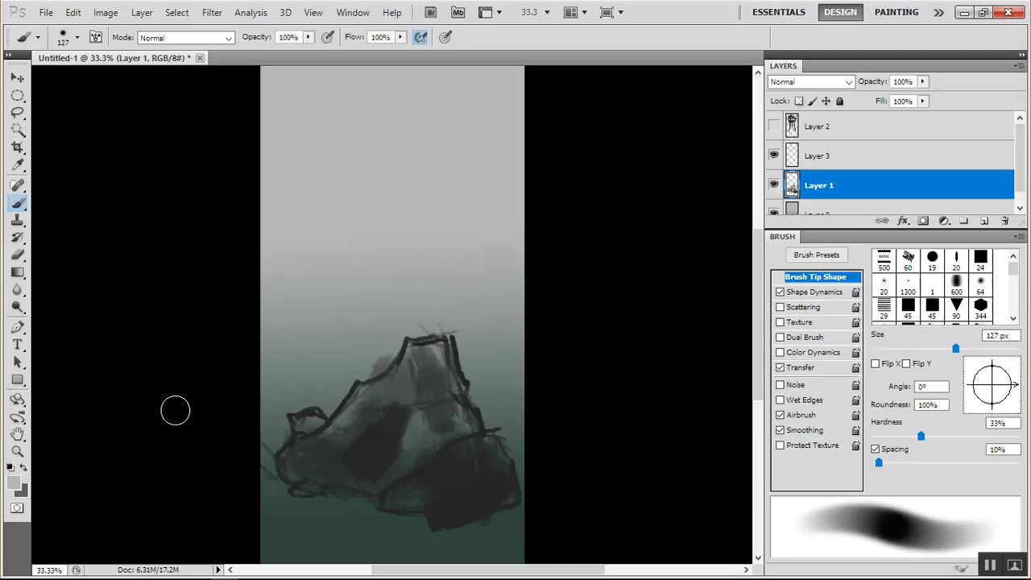
pyautogui.rightClick(410, 384)
pyautogui.moveTo(490, 249); pyautogui.dragTo(456, 249)
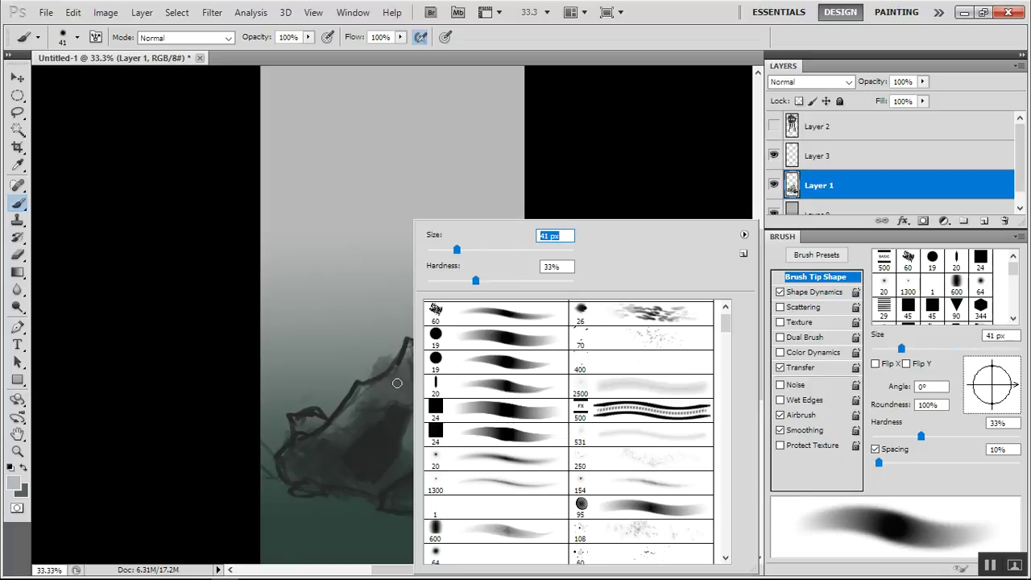
pyautogui.click(397, 383)
pyautogui.moveTo(429, 346); pyautogui.dragTo(424, 390)
pyautogui.moveTo(427, 350)
pyautogui.mouseDown()
pyautogui.moveTo(358, 391)
pyautogui.moveTo(358, 411)
pyautogui.moveTo(385, 411)
pyautogui.moveTo(378, 418)
pyautogui.moveTo(350, 433)
pyautogui.moveTo(327, 426)
pyautogui.moveTo(299, 442)
pyautogui.moveTo(322, 445)
pyautogui.moveTo(291, 452)
pyautogui.moveTo(355, 454)
pyautogui.mouseUp()
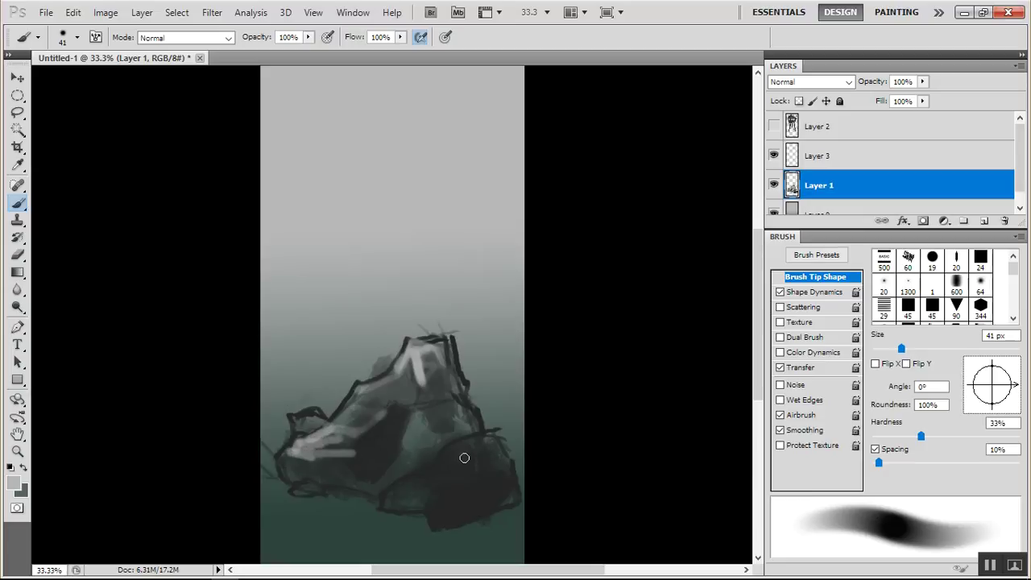
# Paint broad light-gray planes on the right boulder, middle and lower left of the rock, switching to the hard square brush
pyautogui.rightClick(435, 386)
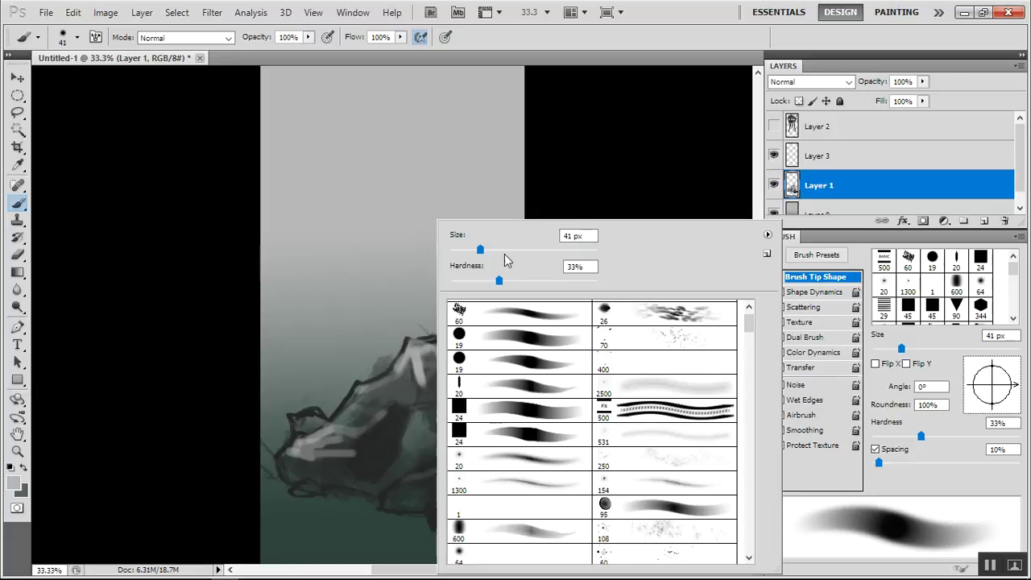
pyautogui.click(505, 251)
pyautogui.click(418, 473)
pyautogui.rightClick(457, 366)
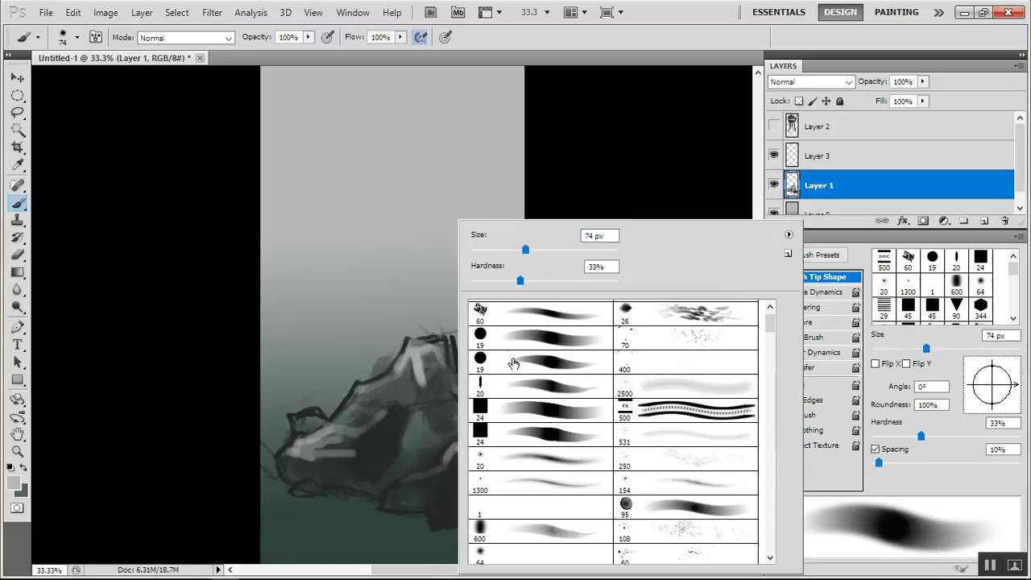
pyautogui.click(510, 408)
pyautogui.click(521, 250)
pyautogui.moveTo(524, 250); pyautogui.dragTo(527, 251)
pyautogui.click(419, 425)
pyautogui.moveTo(461, 456)
pyautogui.mouseDown()
pyautogui.moveTo(475, 454)
pyautogui.moveTo(407, 487)
pyautogui.mouseUp()
pyautogui.moveTo(470, 482)
pyautogui.mouseDown()
pyautogui.moveTo(454, 486)
pyautogui.moveTo(430, 357)
pyautogui.moveTo(368, 394)
pyautogui.moveTo(412, 453)
pyautogui.moveTo(387, 464)
pyautogui.moveTo(304, 455)
pyautogui.moveTo(299, 476)
pyautogui.mouseUp()
# Highlight the small left stones, the right boulder and the upper ridge in light gray with a 47 px square brush
pyautogui.rightClick(313, 396)
pyautogui.moveTo(384, 251); pyautogui.dragTo(364, 250)
pyautogui.click(301, 421)
pyautogui.moveTo(303, 420)
pyautogui.mouseDown()
pyautogui.moveTo(318, 414)
pyautogui.moveTo(303, 426)
pyautogui.mouseUp()
pyautogui.moveTo(313, 492); pyautogui.dragTo(296, 493)
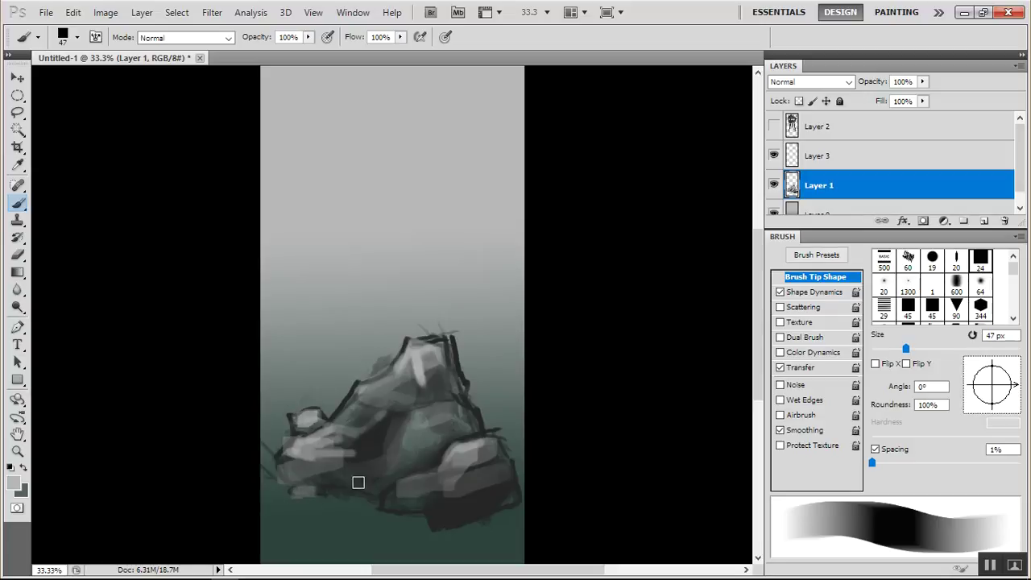
pyautogui.moveTo(464, 454); pyautogui.dragTo(412, 484)
pyautogui.moveTo(416, 351); pyautogui.dragTo(374, 395)
# Sample a mid-gray from the peak and blend the rock's upper right face with a 61 px square brush
pyautogui.keyDown('alt'); pyautogui.click(431, 363); pyautogui.keyUp('alt')
pyautogui.rightClick(442, 359)
pyautogui.click(464, 313)
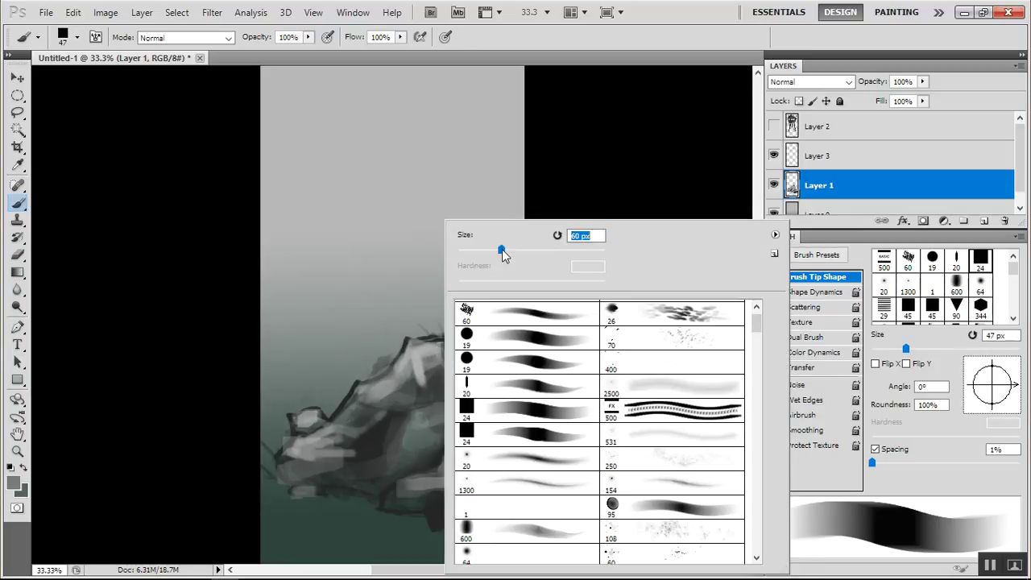
pyautogui.press('Return')
pyautogui.moveTo(435, 388); pyautogui.dragTo(440, 386)
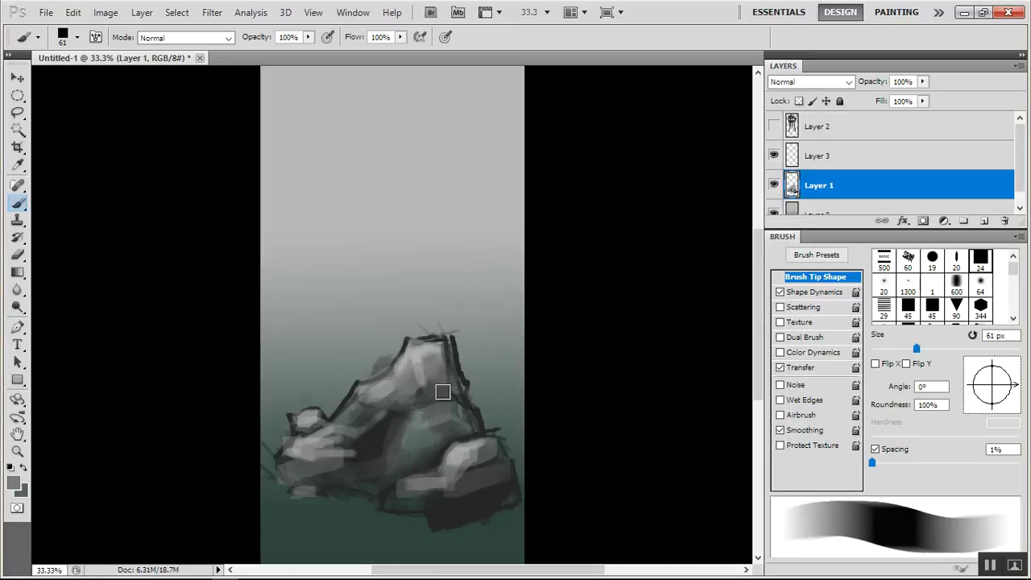
# Darken the rock's central hollow, base and right boulder with darker grays sampled from the rock
pyautogui.keyDown('alt'); pyautogui.click(375, 447); pyautogui.keyUp('alt')
pyautogui.moveTo(371, 435); pyautogui.dragTo(349, 438)
pyautogui.moveTo(328, 479)
pyautogui.mouseDown()
pyautogui.moveTo(389, 479)
pyautogui.moveTo(457, 505)
pyautogui.moveTo(485, 494)
pyautogui.moveTo(457, 481)
pyautogui.moveTo(438, 498)
pyautogui.moveTo(490, 450)
pyautogui.moveTo(426, 489)
pyautogui.moveTo(477, 487)
pyautogui.moveTo(496, 464)
pyautogui.moveTo(419, 488)
pyautogui.mouseUp()
pyautogui.keyDown('alt'); pyautogui.click(499, 472); pyautogui.keyUp('alt')
pyautogui.keyDown('alt'); pyautogui.click(489, 453); pyautogui.keyUp('alt')
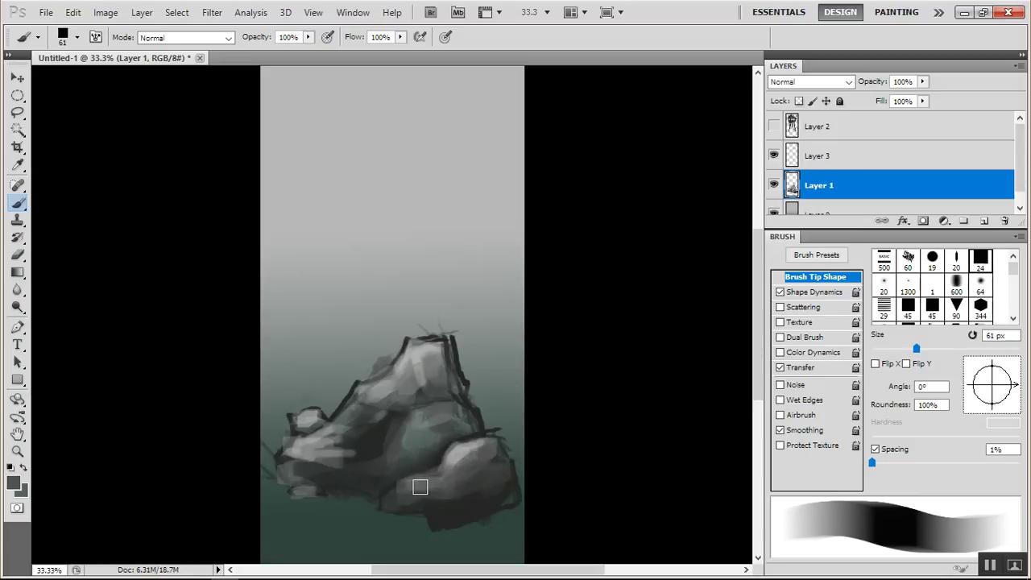
# Blend mid-gray over the rock's right face and sampled light gray over its center and middle with the 61 px square brush
pyautogui.moveTo(432, 352)
pyautogui.mouseDown()
pyautogui.moveTo(424, 393)
pyautogui.moveTo(453, 391)
pyautogui.moveTo(407, 421)
pyautogui.moveTo(431, 439)
pyautogui.moveTo(385, 465)
pyautogui.moveTo(342, 457)
pyautogui.moveTo(359, 446)
pyautogui.moveTo(299, 461)
pyautogui.moveTo(389, 484)
pyautogui.moveTo(429, 462)
pyautogui.moveTo(398, 476)
pyautogui.moveTo(447, 442)
pyautogui.mouseUp()
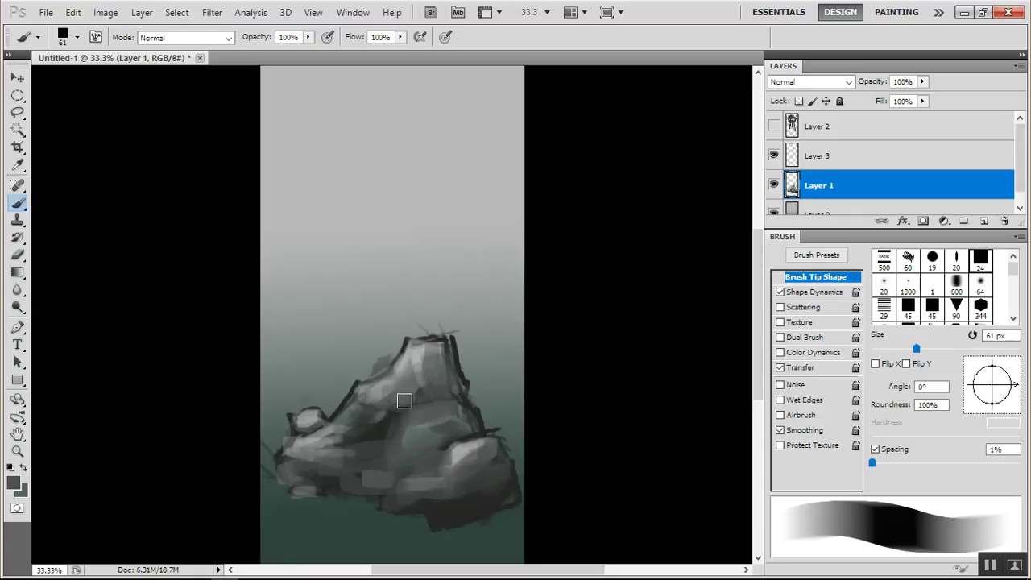
pyautogui.keyDown('alt'); pyautogui.click(301, 447); pyautogui.keyUp('alt')
pyautogui.moveTo(312, 442); pyautogui.dragTo(374, 440)
pyautogui.moveTo(397, 398)
pyautogui.mouseDown()
pyautogui.moveTo(428, 346)
pyautogui.moveTo(368, 397)
pyautogui.moveTo(439, 399)
pyautogui.moveTo(391, 428)
pyautogui.moveTo(375, 456)
pyautogui.moveTo(419, 412)
pyautogui.moveTo(461, 421)
pyautogui.mouseUp()
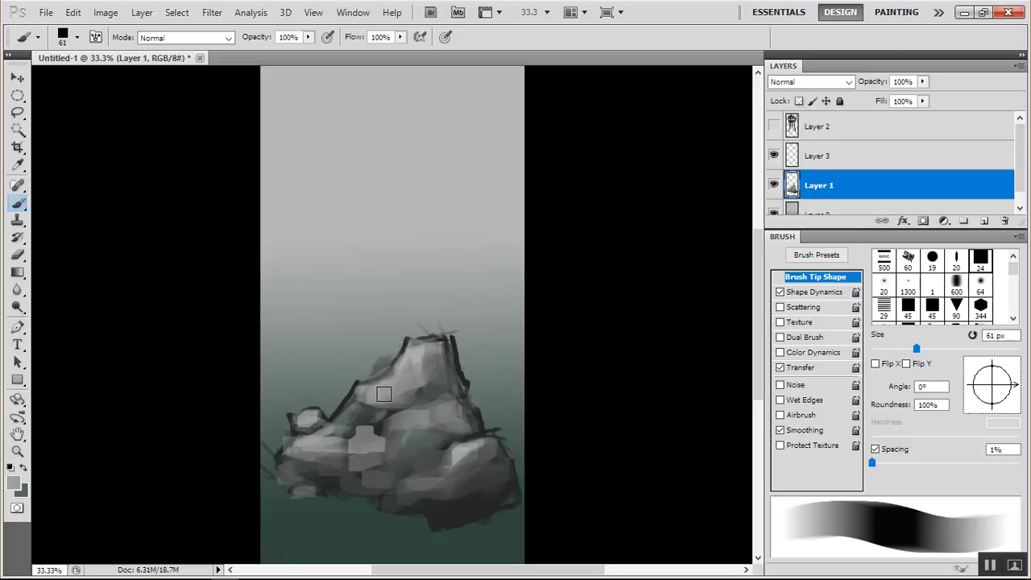
# Sample a dark gray from the rock's lower left and darken the hollow below the left ridge
pyautogui.keyDown('alt'); pyautogui.click(354, 409); pyautogui.keyUp('alt')
pyautogui.keyDown('alt'); pyautogui.click(337, 421); pyautogui.keyUp('alt')
pyautogui.keyDown('alt'); pyautogui.click(328, 477); pyautogui.keyUp('alt')
pyautogui.moveTo(350, 432)
pyautogui.mouseDown()
pyautogui.moveTo(362, 407)
pyautogui.moveTo(349, 425)
pyautogui.mouseUp()
pyautogui.rightClick(371, 413)
pyautogui.click(354, 418)
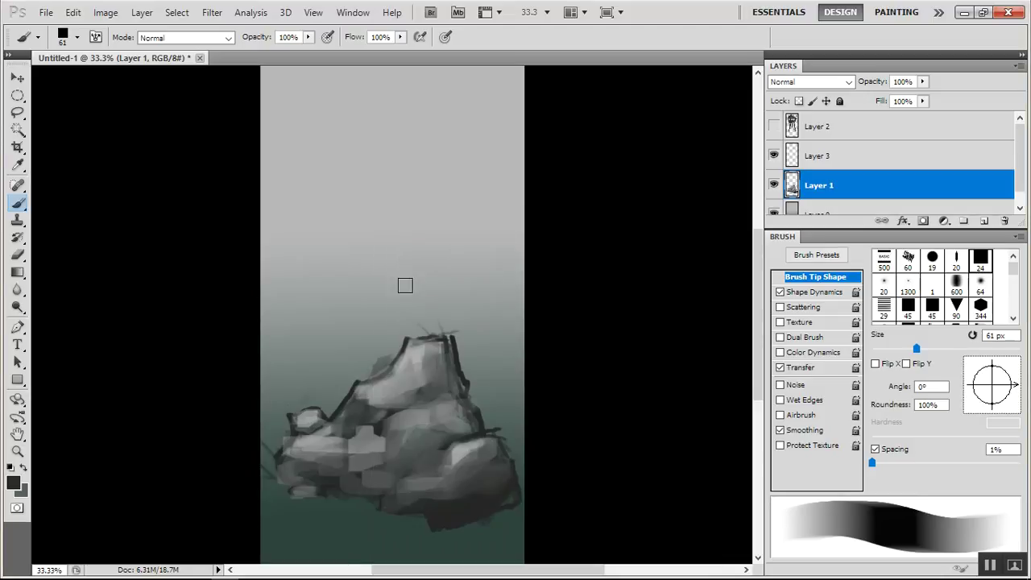
# Paint dark crevices beneath the peak boulder and between the center, middle and right boulders with a 22 px square brush
pyautogui.rightClick(410, 302)
pyautogui.click(459, 250)
pyautogui.moveTo(362, 400); pyautogui.dragTo(409, 412)
pyautogui.moveTo(449, 374); pyautogui.dragTo(402, 408)
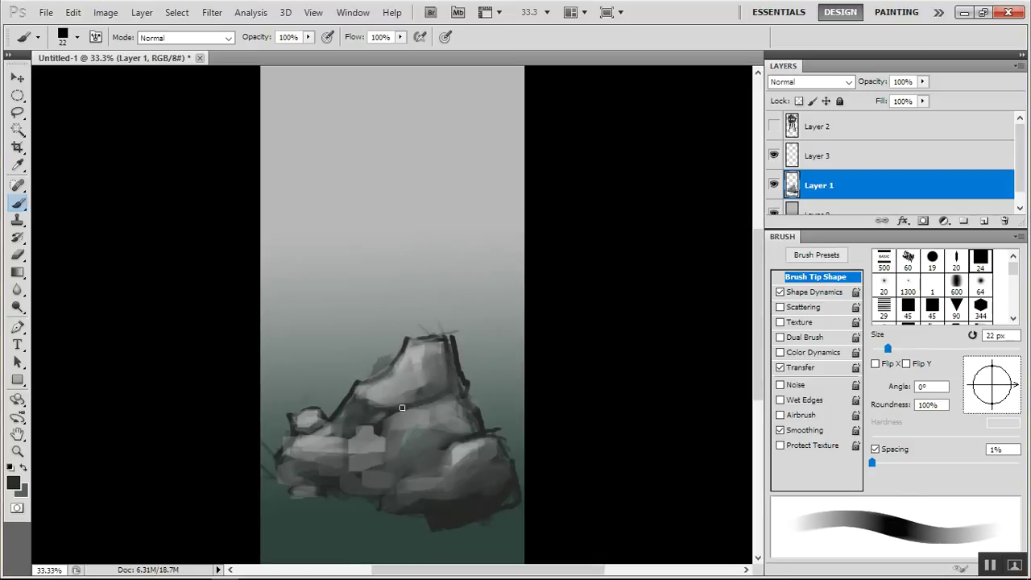
pyautogui.moveTo(380, 467)
pyautogui.mouseDown()
pyautogui.moveTo(379, 427)
pyautogui.moveTo(392, 460)
pyautogui.mouseUp()
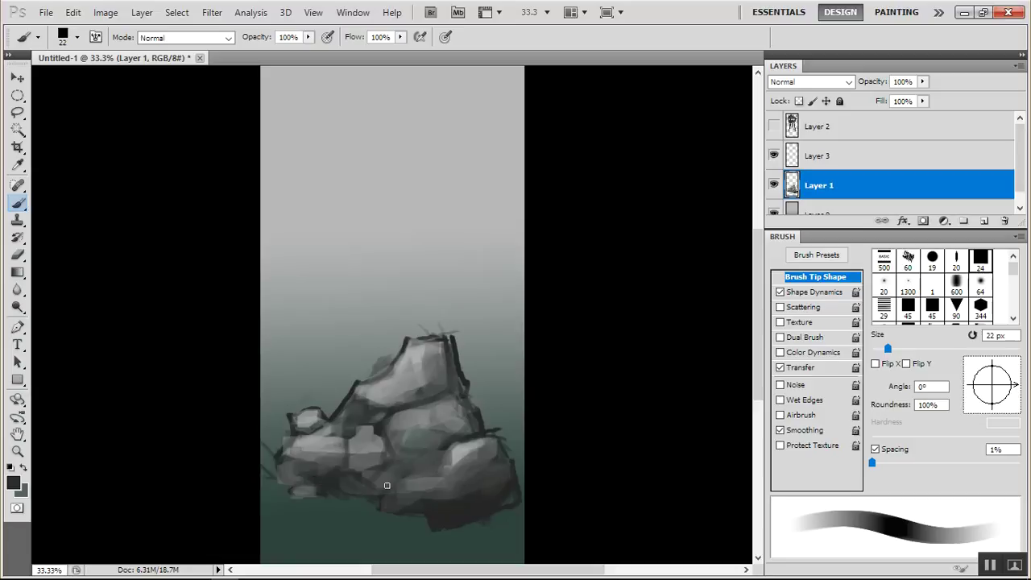
pyautogui.moveTo(440, 448); pyautogui.dragTo(367, 489)
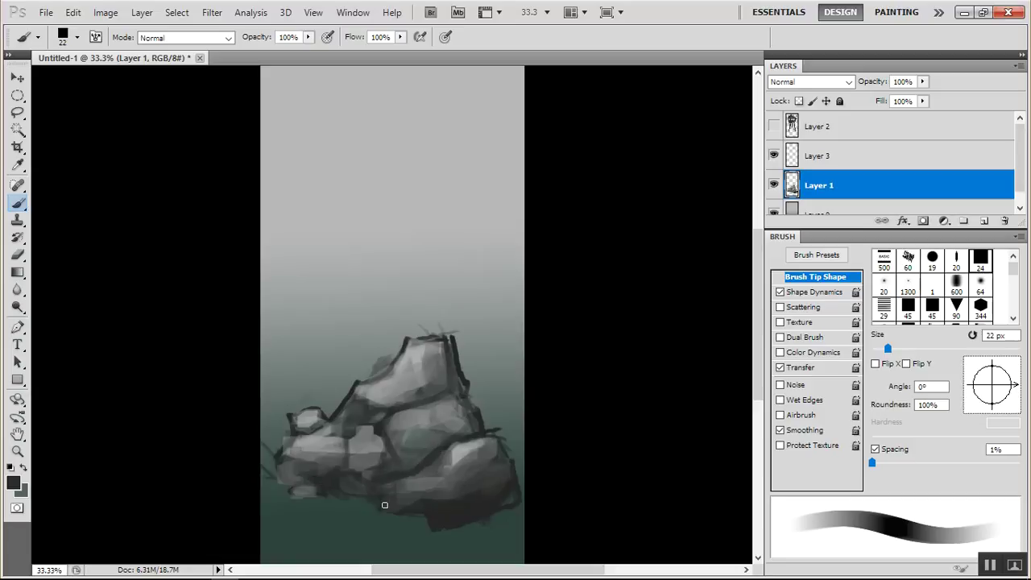
# Shade the right boulder's side, the middle boulder and the peak's right flank in dark gray, plus the gap beside the small left stone
pyautogui.moveTo(488, 456); pyautogui.dragTo(474, 497)
pyautogui.moveTo(449, 392)
pyautogui.mouseDown()
pyautogui.moveTo(418, 405)
pyautogui.moveTo(395, 450)
pyautogui.mouseUp()
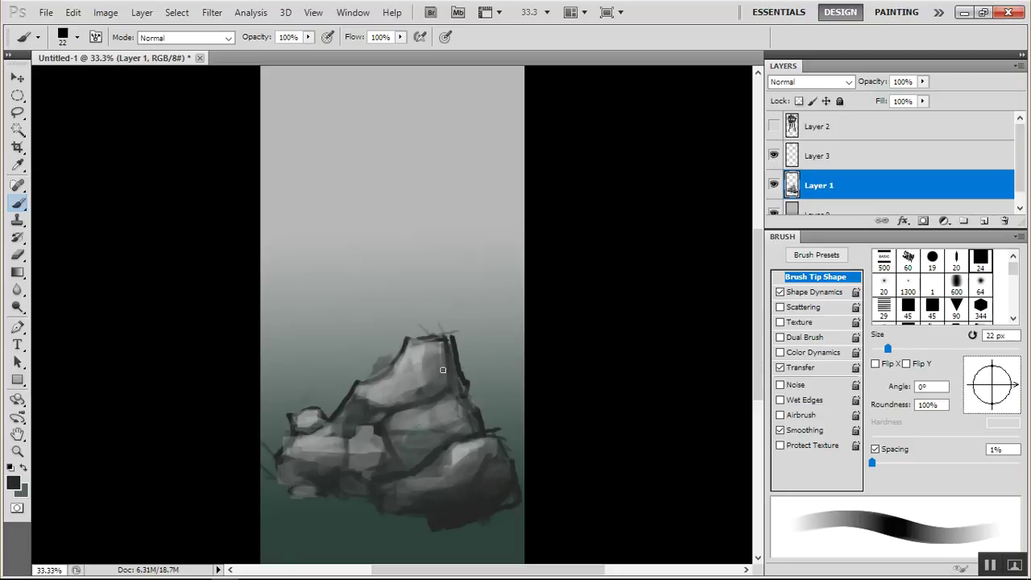
pyautogui.moveTo(443, 360); pyautogui.dragTo(412, 394)
pyautogui.moveTo(340, 419); pyautogui.dragTo(322, 416)
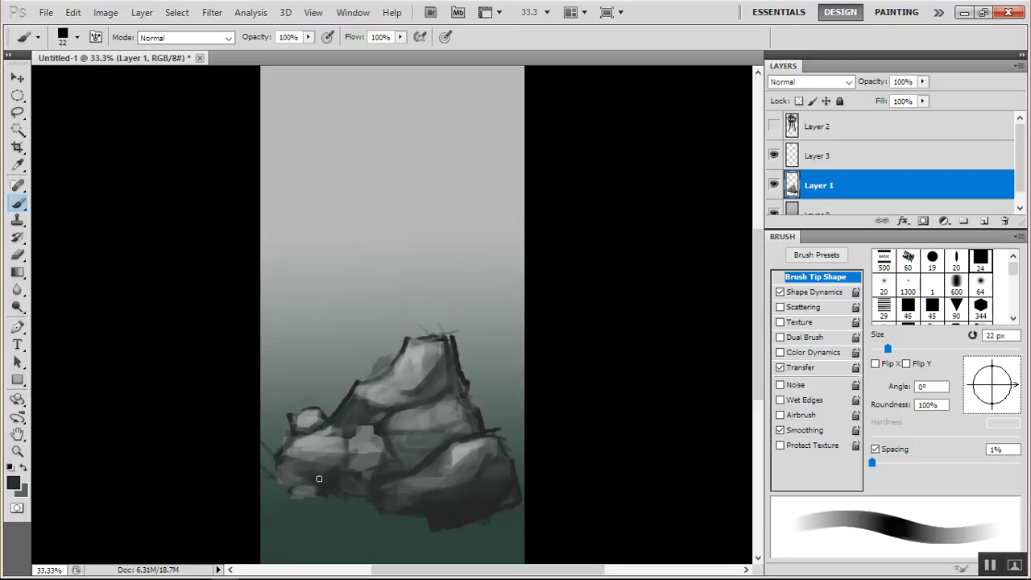
# Sample a light gray from the left boulder and highlight the left, small upper-left, middle and right boulders
pyautogui.keyDown('alt'); pyautogui.click(319, 443); pyautogui.keyUp('alt')
pyautogui.moveTo(325, 430); pyautogui.dragTo(306, 437)
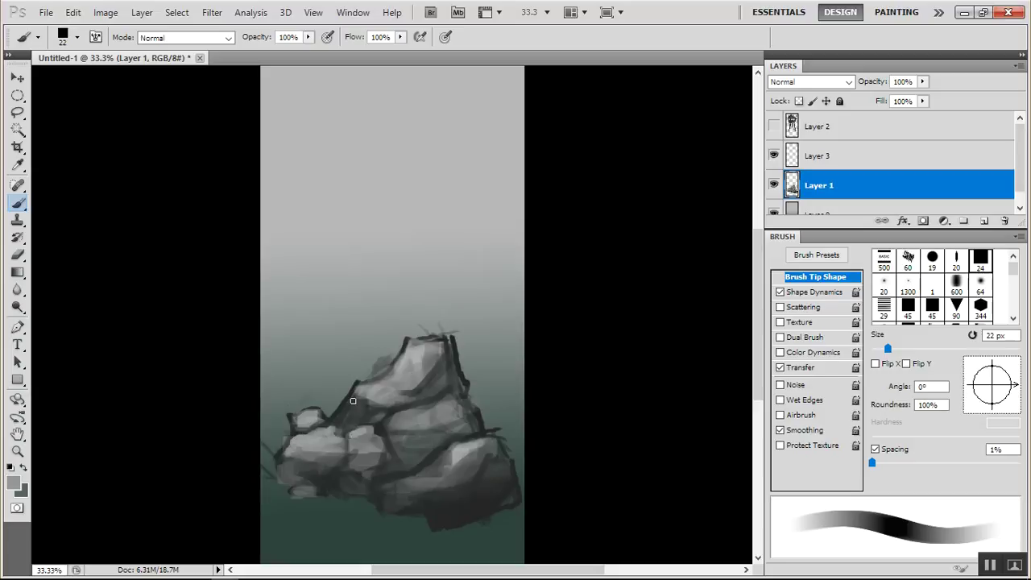
pyautogui.moveTo(337, 411); pyautogui.dragTo(352, 407)
pyautogui.moveTo(457, 415)
pyautogui.mouseDown()
pyautogui.moveTo(388, 417)
pyautogui.moveTo(431, 415)
pyautogui.moveTo(394, 407)
pyautogui.mouseUp()
pyautogui.moveTo(478, 449)
pyautogui.mouseDown()
pyautogui.moveTo(403, 477)
pyautogui.moveTo(444, 453)
pyautogui.moveTo(440, 470)
pyautogui.moveTo(476, 464)
pyautogui.mouseUp()
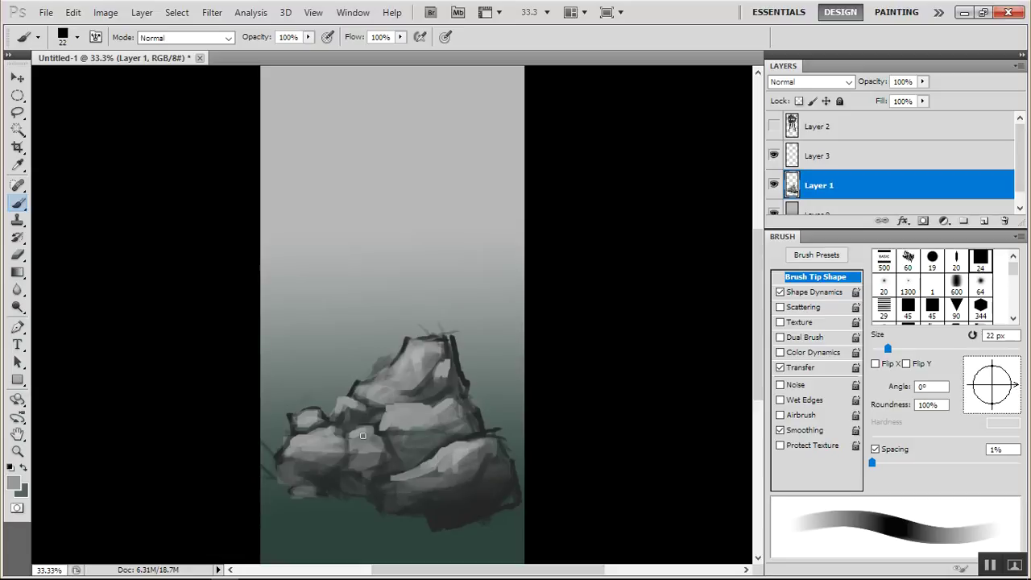
# Sample darker grays from the rock and deepen the shadows on the center stone and around the middle boulder
pyautogui.keyDown('alt'); pyautogui.click(324, 466); pyautogui.keyUp('alt')
pyautogui.moveTo(375, 450)
pyautogui.mouseDown()
pyautogui.moveTo(365, 476)
pyautogui.moveTo(378, 447)
pyautogui.mouseUp()
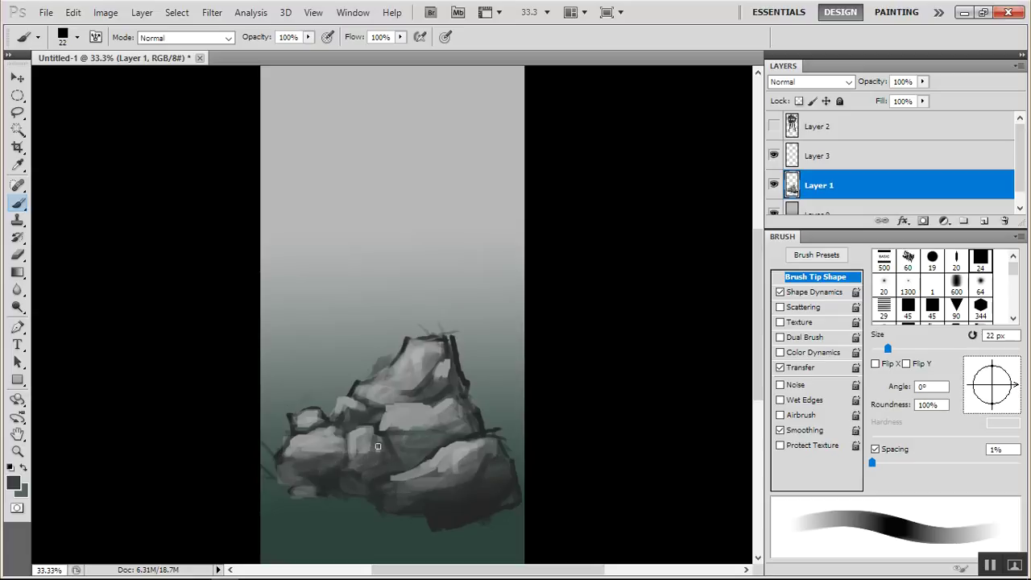
pyautogui.moveTo(454, 414)
pyautogui.mouseDown()
pyautogui.moveTo(447, 421)
pyautogui.moveTo(448, 400)
pyautogui.moveTo(422, 425)
pyautogui.moveTo(463, 429)
pyautogui.moveTo(422, 460)
pyautogui.mouseUp()
pyautogui.keyDown('alt'); pyautogui.click(461, 499); pyautogui.keyUp('alt')
pyautogui.moveTo(464, 406)
pyautogui.mouseDown()
pyautogui.moveTo(429, 378)
pyautogui.moveTo(452, 379)
pyautogui.moveTo(451, 354)
pyautogui.moveTo(446, 395)
pyautogui.mouseUp()
pyautogui.moveTo(448, 432)
pyautogui.mouseDown()
pyautogui.moveTo(406, 463)
pyautogui.moveTo(383, 435)
pyautogui.moveTo(384, 476)
pyautogui.mouseUp()
pyautogui.moveTo(442, 437)
pyautogui.mouseDown()
pyautogui.moveTo(407, 451)
pyautogui.moveTo(432, 439)
pyautogui.mouseUp()
pyautogui.moveTo(456, 392)
pyautogui.mouseDown()
pyautogui.moveTo(445, 428)
pyautogui.moveTo(438, 408)
pyautogui.moveTo(372, 400)
pyautogui.moveTo(375, 426)
pyautogui.mouseUp()
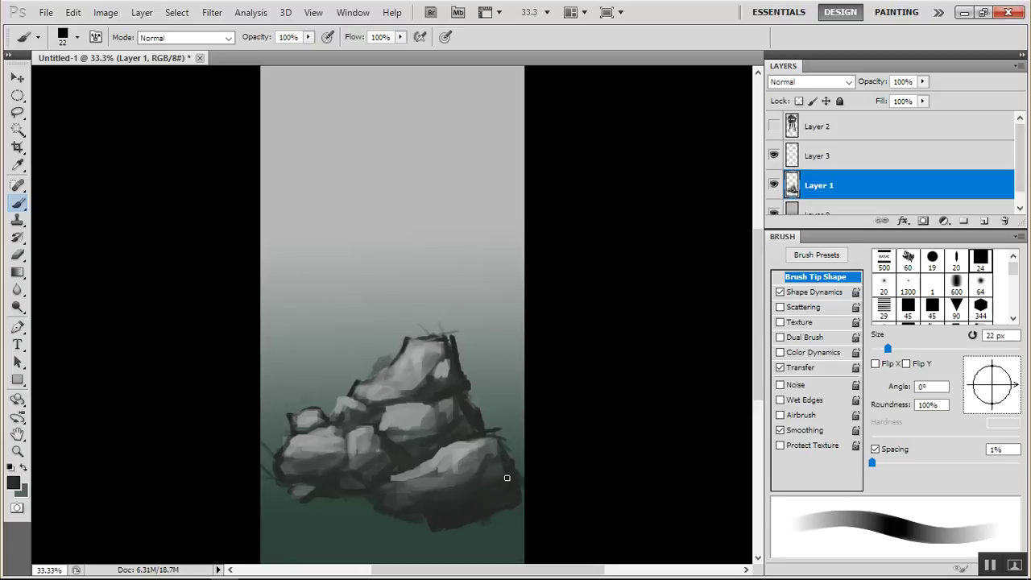
# Sample a light gray from the middle boulder and highlight the small stones beside the peak with the 24 px square brush
pyautogui.press('alt')
pyautogui.press('alt')
pyautogui.keyDown('alt'); pyautogui.click(415, 413); pyautogui.keyUp('alt')
pyautogui.rightClick(394, 421)
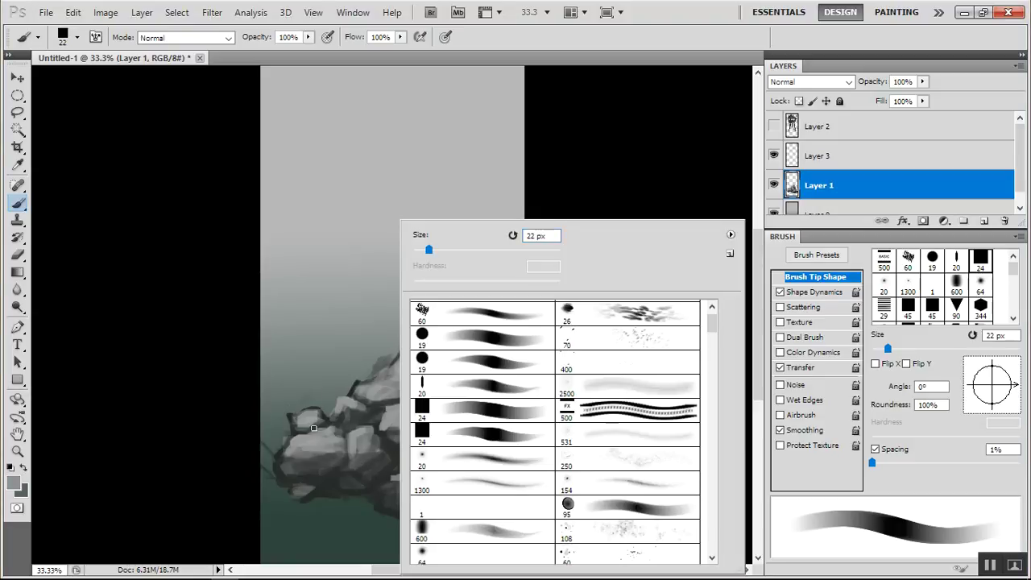
pyautogui.click(434, 413)
pyautogui.click(369, 441)
pyautogui.moveTo(436, 368); pyautogui.dragTo(433, 390)
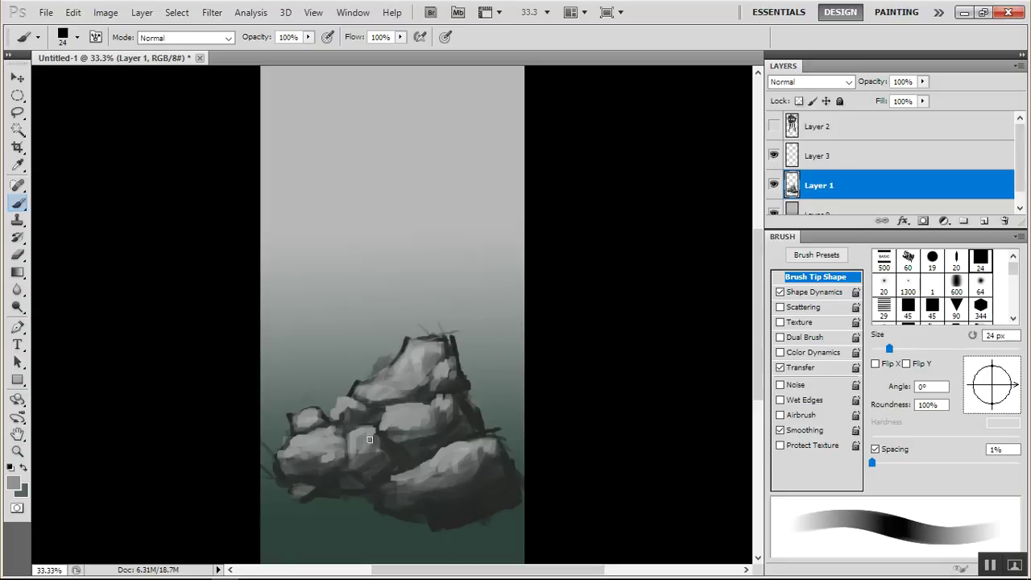
# Add light-gray facets to the center stone, peak, lower-left stone and the right edge above the right boulder
pyautogui.moveTo(376, 458); pyautogui.dragTo(372, 460)
pyautogui.moveTo(359, 458); pyautogui.dragTo(354, 463)
pyautogui.moveTo(427, 337); pyautogui.dragTo(402, 356)
pyautogui.moveTo(294, 484)
pyautogui.mouseDown()
pyautogui.moveTo(305, 485)
pyautogui.moveTo(286, 492)
pyautogui.mouseUp()
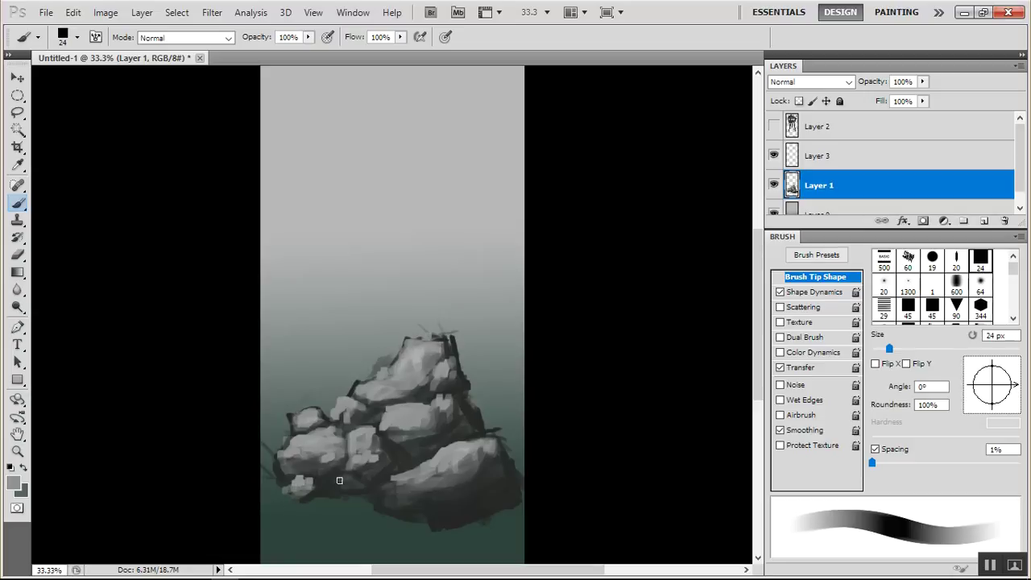
pyautogui.moveTo(469, 422)
pyautogui.mouseDown()
pyautogui.moveTo(472, 431)
pyautogui.moveTo(464, 425)
pyautogui.moveTo(480, 411)
pyautogui.moveTo(477, 442)
pyautogui.mouseUp()
# Darken the crevices around the middle boulder with sampled dark gray and rim the rock's base with sampled mid-gray
pyautogui.keyDown('alt'); pyautogui.click(497, 462); pyautogui.keyUp('alt')
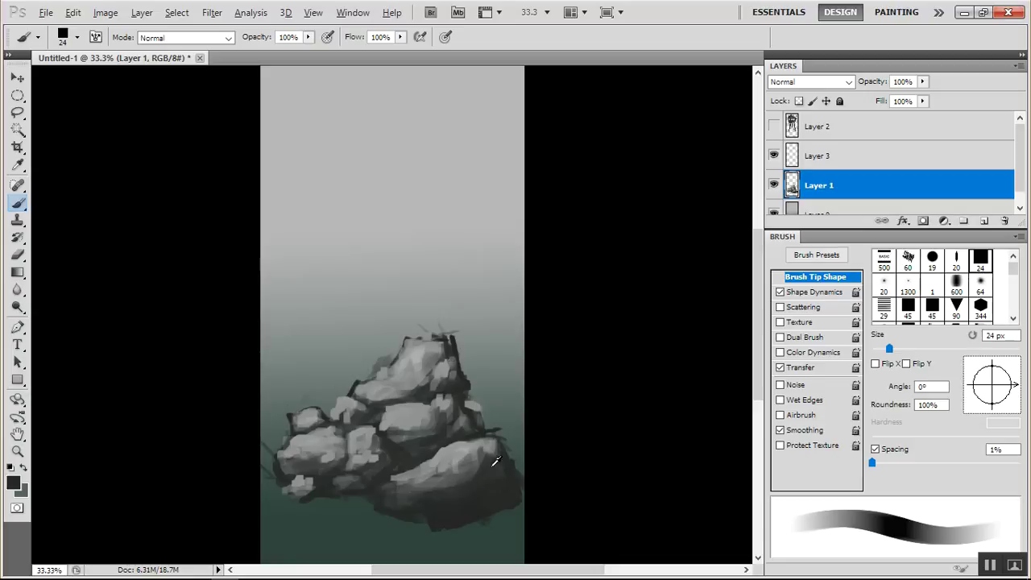
pyautogui.moveTo(446, 441)
pyautogui.mouseDown()
pyautogui.moveTo(455, 423)
pyautogui.moveTo(436, 399)
pyautogui.moveTo(438, 420)
pyautogui.mouseUp()
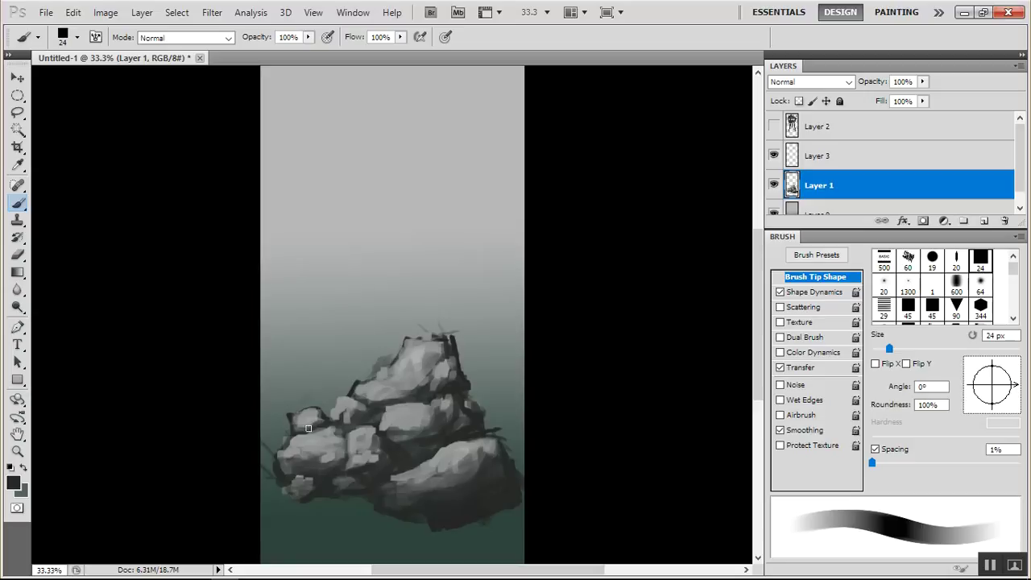
pyautogui.keyDown('alt'); pyautogui.click(436, 481); pyautogui.keyUp('alt')
pyautogui.moveTo(449, 508)
pyautogui.mouseDown()
pyautogui.moveTo(421, 518)
pyautogui.moveTo(453, 520)
pyautogui.moveTo(405, 509)
pyautogui.moveTo(452, 510)
pyautogui.moveTo(504, 492)
pyautogui.moveTo(489, 497)
pyautogui.moveTo(519, 502)
pyautogui.moveTo(446, 522)
pyautogui.mouseUp()
pyautogui.moveTo(359, 495); pyautogui.dragTo(348, 494)
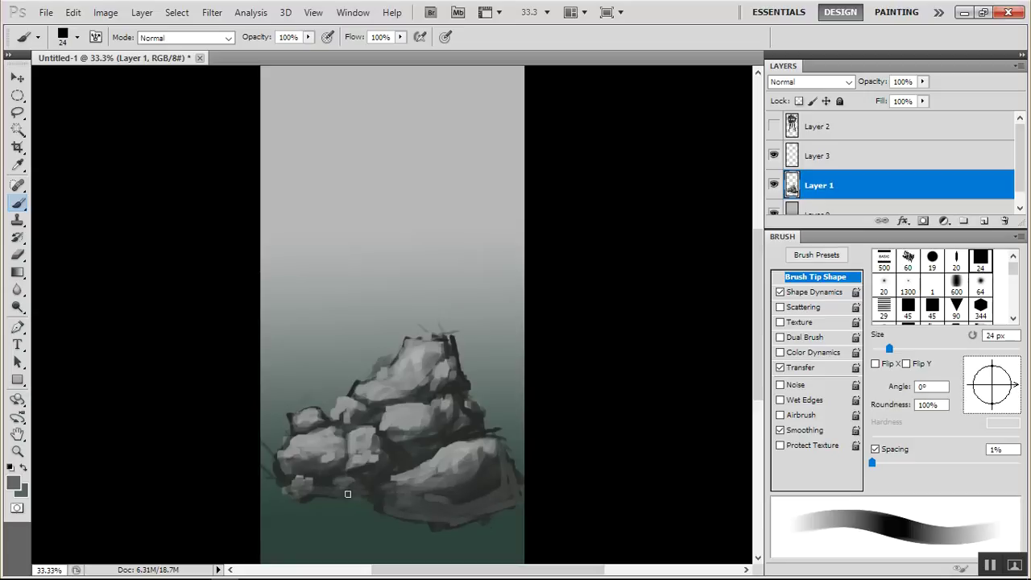
pyautogui.moveTo(290, 478); pyautogui.dragTo(279, 470)
pyautogui.moveTo(382, 484); pyautogui.dragTo(382, 505)
# Sample a dark gray from the right boulder and shade its right side and the base of the left stones
pyautogui.keyDown('alt'); pyautogui.click(483, 488); pyautogui.keyUp('alt')
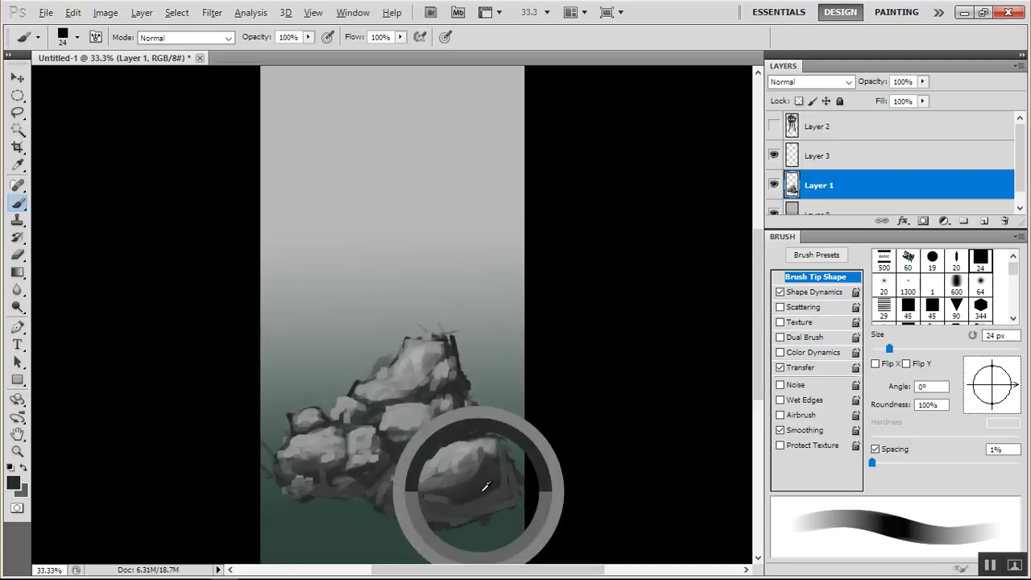
pyautogui.moveTo(505, 460); pyautogui.dragTo(487, 498)
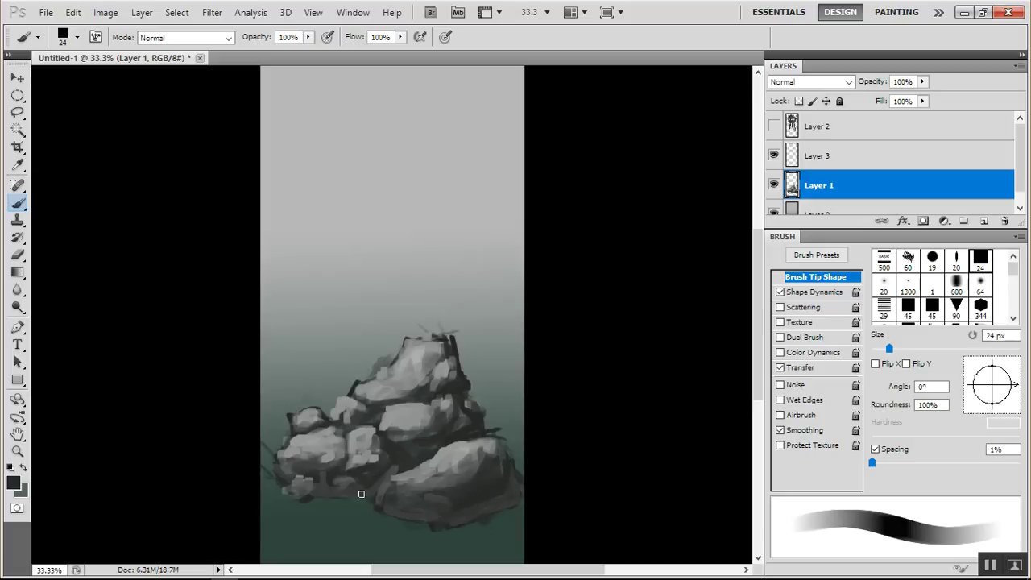
pyautogui.moveTo(389, 474)
pyautogui.mouseDown()
pyautogui.moveTo(405, 469)
pyautogui.moveTo(346, 489)
pyautogui.moveTo(320, 476)
pyautogui.mouseUp()
# Draw thin dark contour and crack lines around all the boulders with a 6 px square brush
pyautogui.rightClick(339, 223)
pyautogui.moveTo(363, 249); pyautogui.dragTo(356, 249)
pyautogui.click(331, 383)
pyautogui.moveTo(344, 454); pyautogui.dragTo(341, 464)
pyautogui.moveTo(379, 433)
pyautogui.mouseDown()
pyautogui.moveTo(387, 405)
pyautogui.moveTo(379, 404)
pyautogui.moveTo(439, 359)
pyautogui.mouseUp()
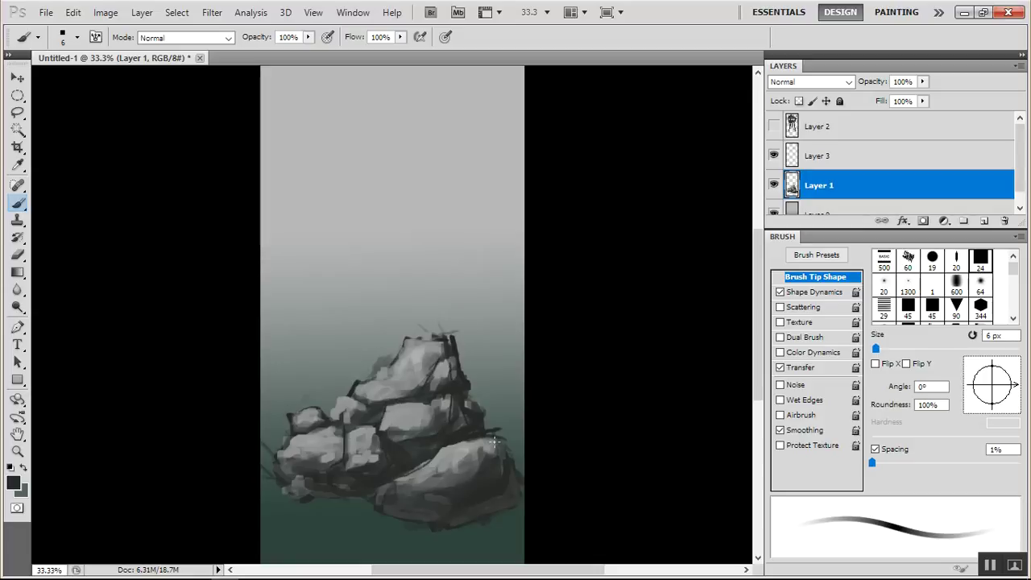
pyautogui.moveTo(394, 485)
pyautogui.mouseDown()
pyautogui.moveTo(429, 494)
pyautogui.moveTo(377, 492)
pyautogui.mouseUp()
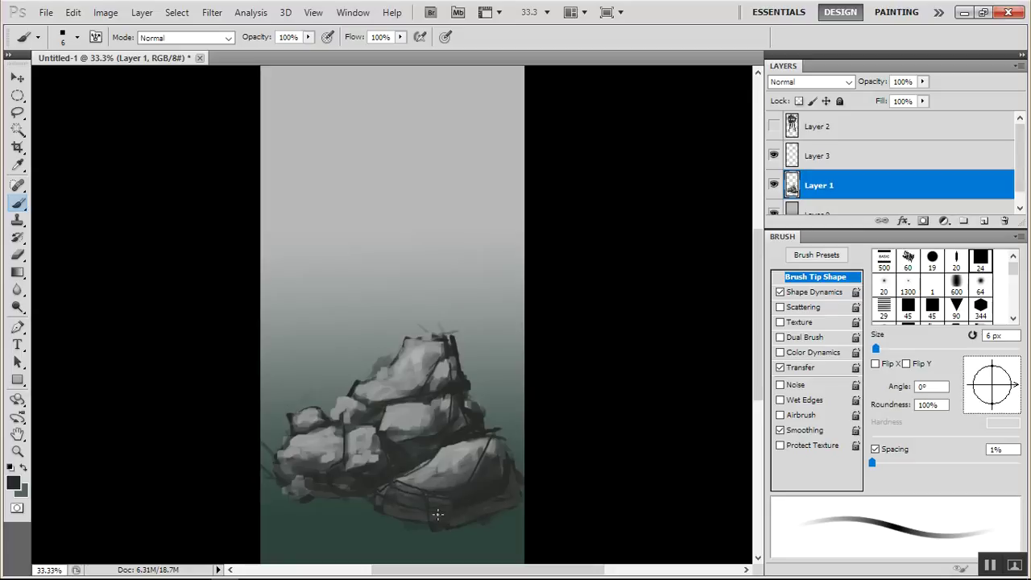
pyautogui.moveTo(500, 443); pyautogui.dragTo(492, 457)
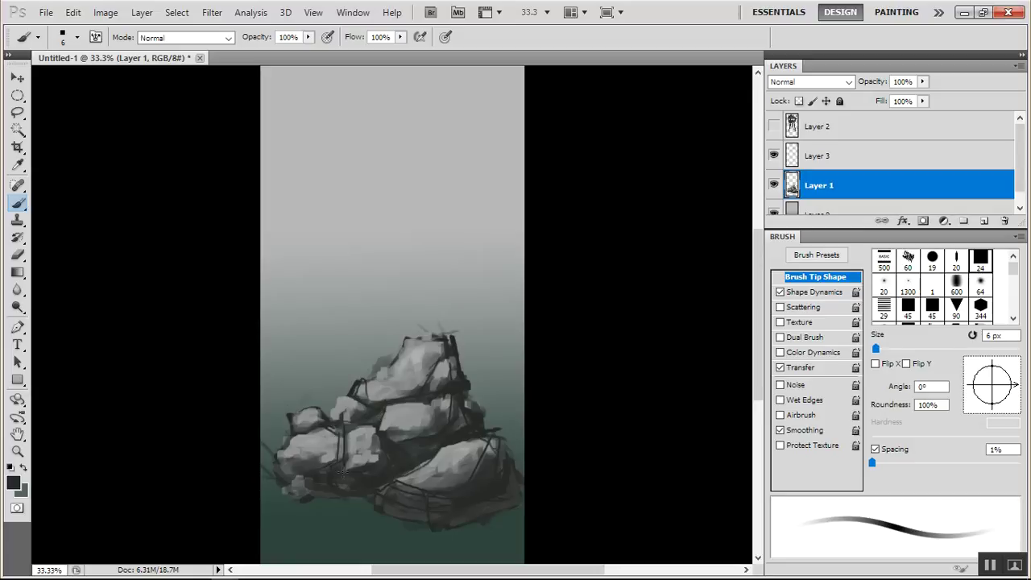
pyautogui.moveTo(274, 457)
pyautogui.mouseDown()
pyautogui.moveTo(289, 463)
pyautogui.moveTo(287, 490)
pyautogui.moveTo(310, 491)
pyautogui.mouseUp()
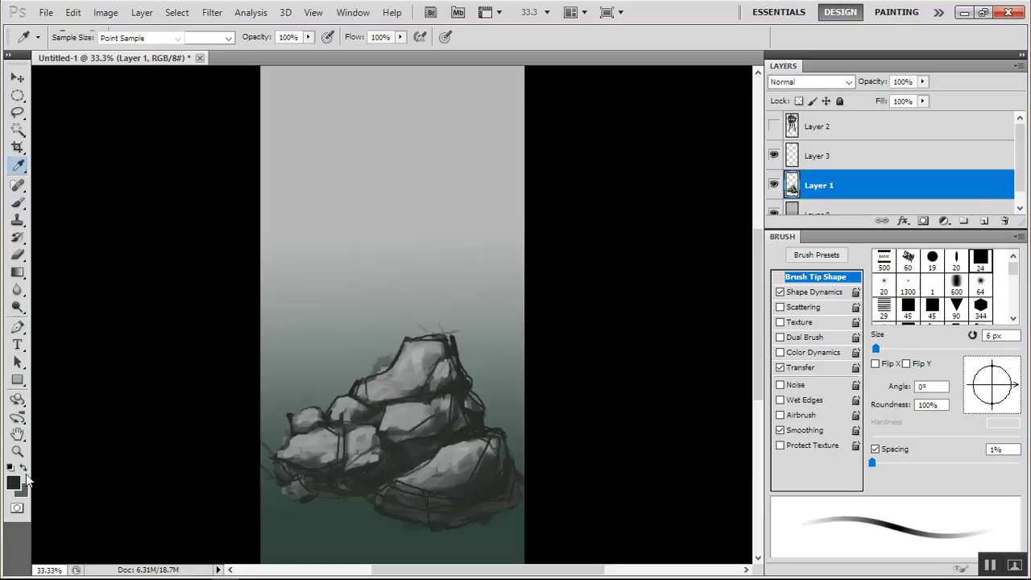
# Set the foreground color to near-white eaeaea and add highlights on the peak and upper ridge with a 14 px brush
pyautogui.click(18, 486)
pyautogui.moveTo(603, 287); pyautogui.dragTo(594, 138)
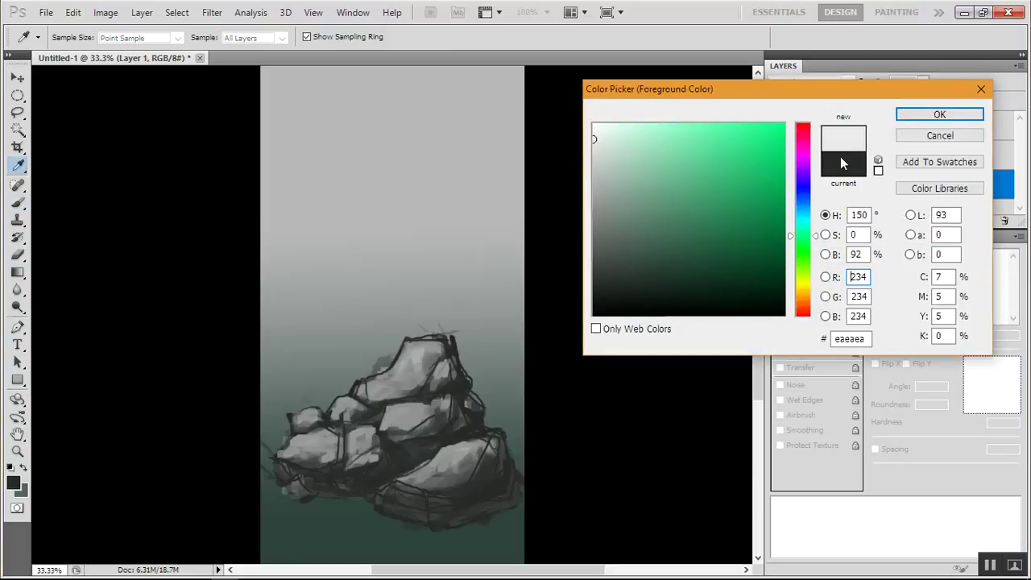
pyautogui.click(939, 115)
pyautogui.press('b')
pyautogui.rightClick(702, 222)
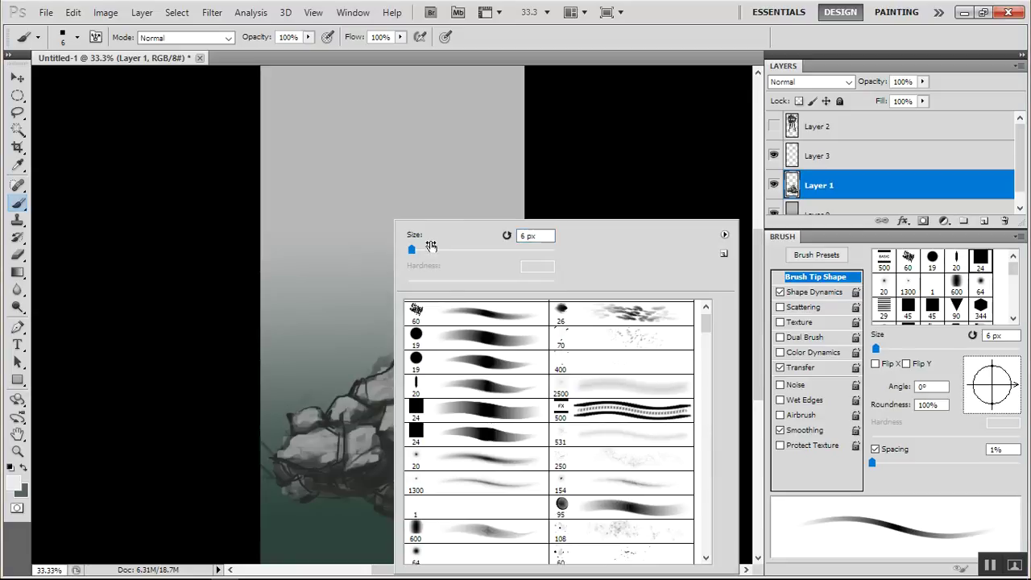
pyautogui.moveTo(432, 247); pyautogui.dragTo(436, 247)
pyautogui.click(386, 376)
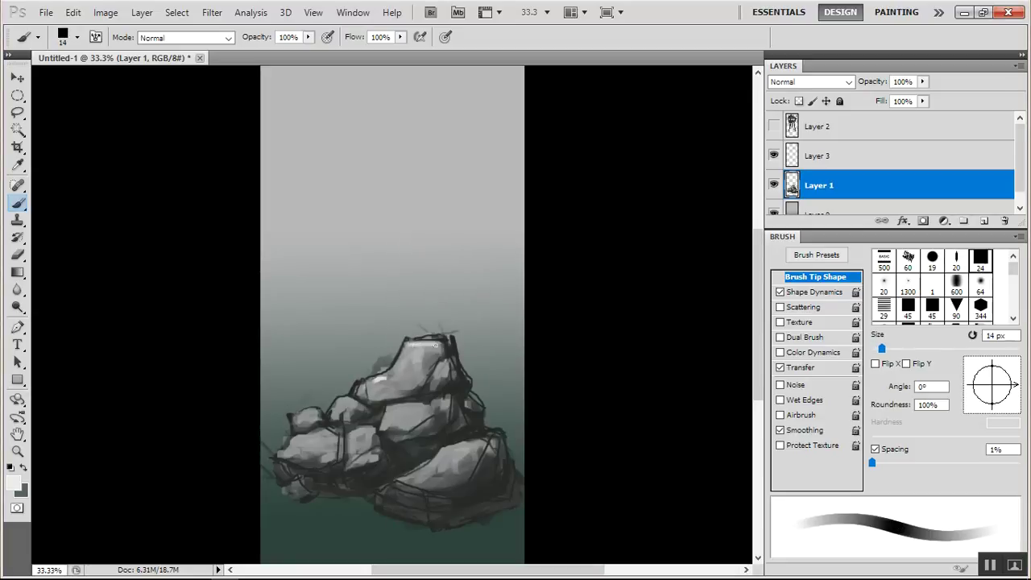
# Trace fine near-white highlights along the top edges of the upper, middle and left stones with a 7 px brush
pyautogui.rightClick(440, 302)
pyautogui.moveTo(469, 248); pyautogui.dragTo(465, 248)
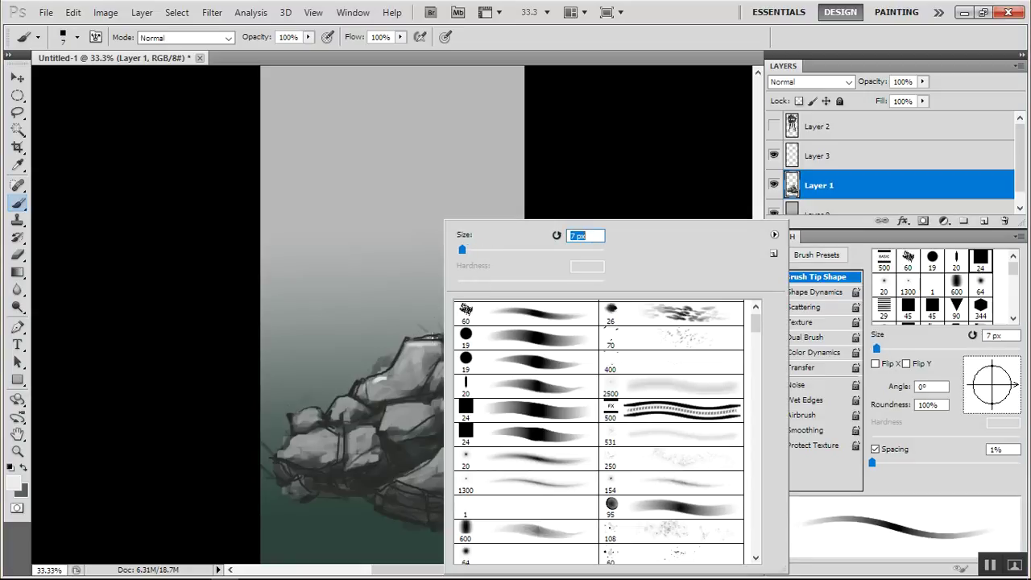
pyautogui.click(413, 345)
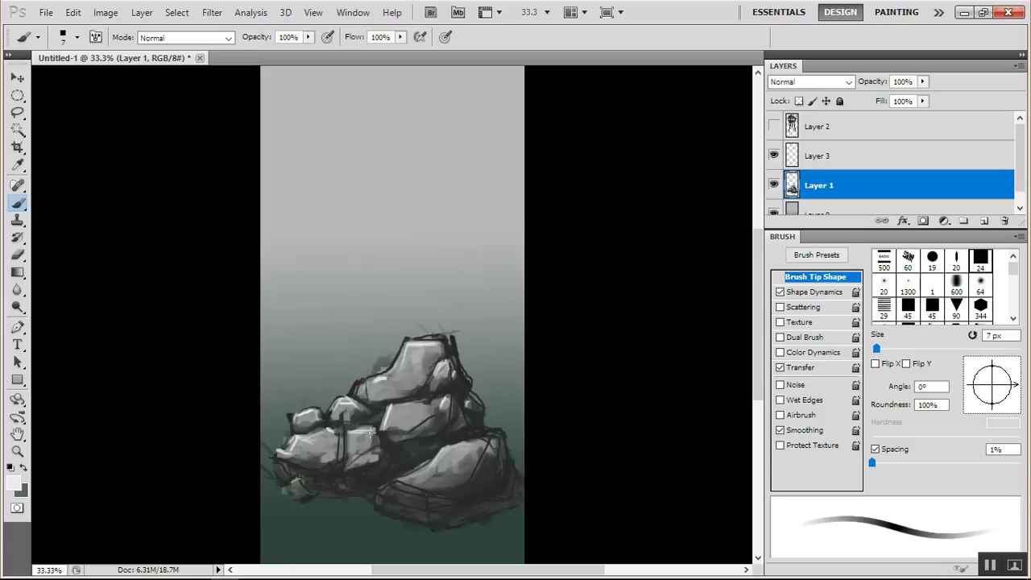
# Enlarge the square brush to 43 px and softly lighten the peak boulder's lower left slope
pyautogui.rightClick(379, 385)
pyautogui.click(428, 249)
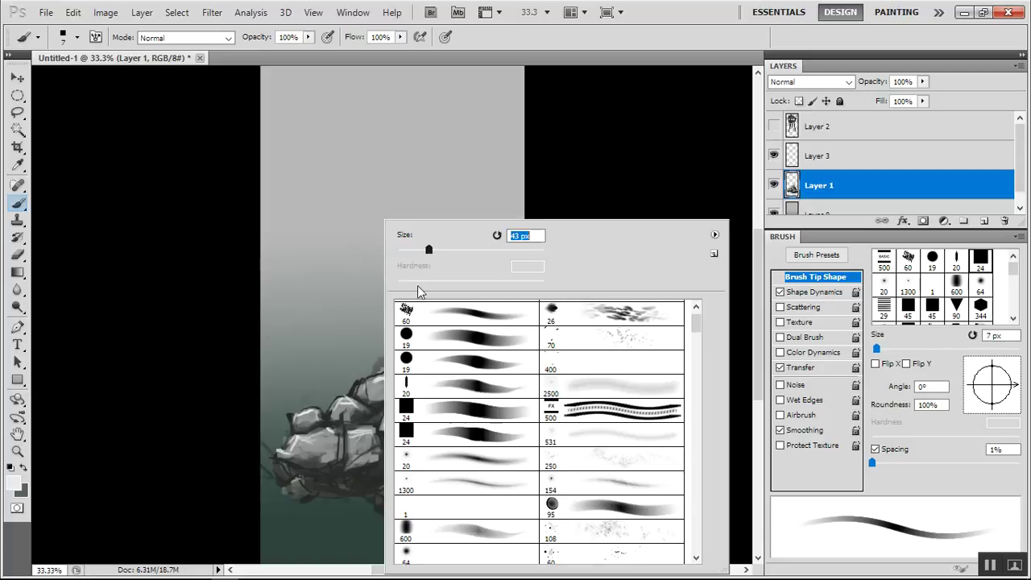
pyautogui.click(377, 380)
pyautogui.moveTo(386, 381); pyautogui.dragTo(361, 394)
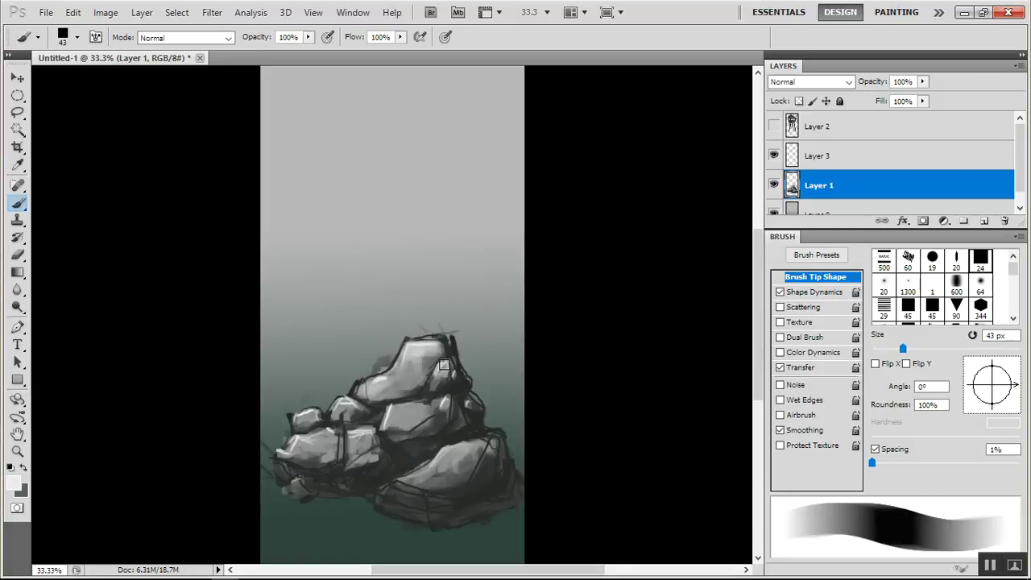
# Lighten the tops of the left, middle, right and peak boulders with broad near-white strokes, undoing the last stroke on the lower right boulder
pyautogui.moveTo(352, 418)
pyautogui.mouseDown()
pyautogui.moveTo(341, 410)
pyautogui.moveTo(303, 445)
pyautogui.moveTo(343, 453)
pyautogui.moveTo(344, 442)
pyautogui.mouseUp()
pyautogui.moveTo(473, 447); pyautogui.dragTo(412, 475)
pyautogui.moveTo(436, 409); pyautogui.dragTo(389, 421)
pyautogui.moveTo(418, 354)
pyautogui.mouseDown()
pyautogui.moveTo(381, 389)
pyautogui.moveTo(439, 370)
pyautogui.moveTo(412, 391)
pyautogui.moveTo(434, 382)
pyautogui.mouseUp()
pyautogui.moveTo(313, 417)
pyautogui.mouseDown()
pyautogui.moveTo(329, 450)
pyautogui.moveTo(287, 453)
pyautogui.moveTo(333, 448)
pyautogui.moveTo(288, 489)
pyautogui.mouseUp()
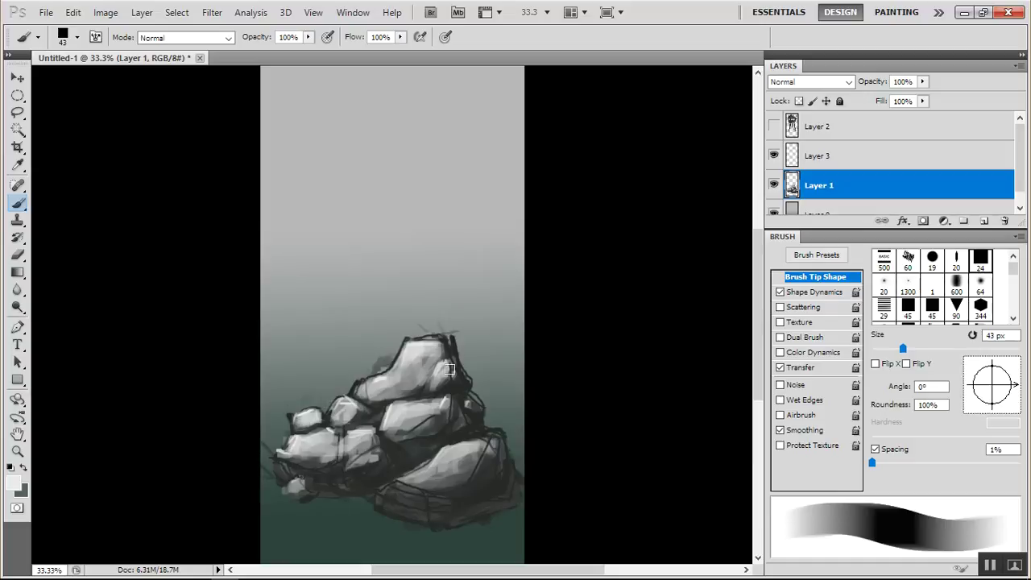
pyautogui.moveTo(401, 494)
pyautogui.mouseDown()
pyautogui.moveTo(436, 505)
pyautogui.moveTo(389, 497)
pyautogui.moveTo(390, 511)
pyautogui.moveTo(392, 493)
pyautogui.moveTo(435, 475)
pyautogui.mouseUp()
pyautogui.hotkey('ctrl', 'z')
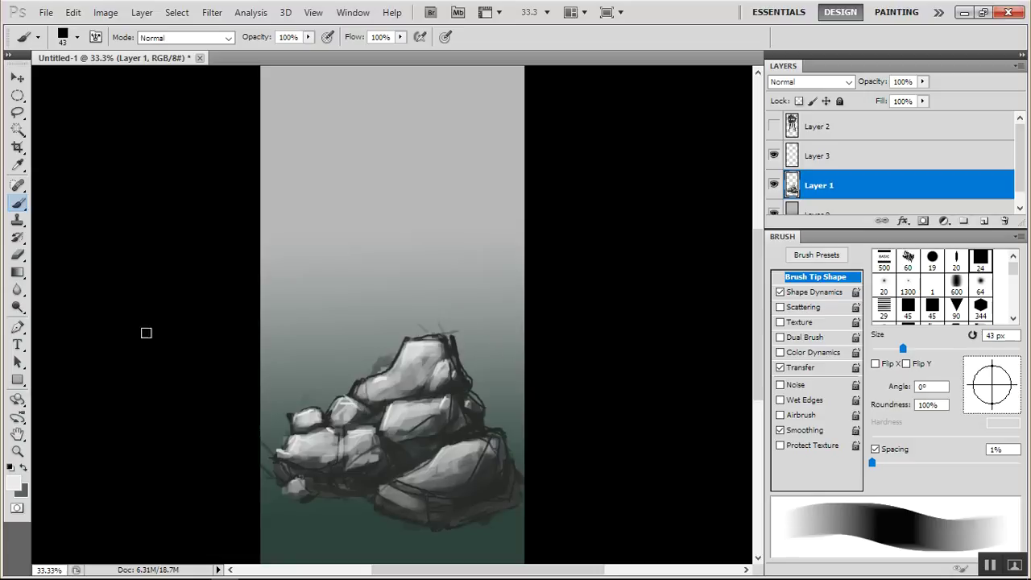
# Set the foreground color to dark green 31453b
pyautogui.click(13, 482)
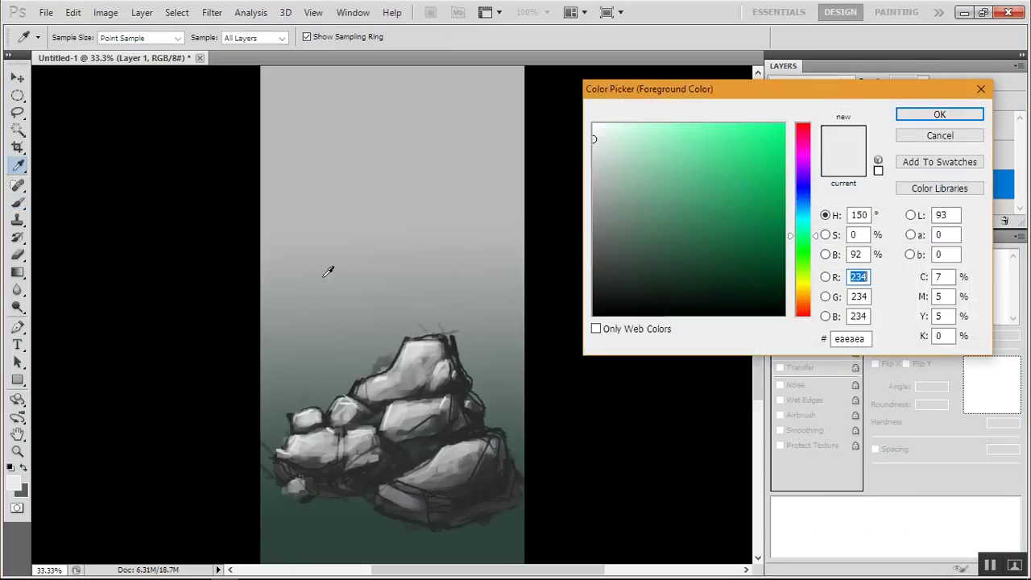
pyautogui.click(673, 224)
pyautogui.click(652, 260)
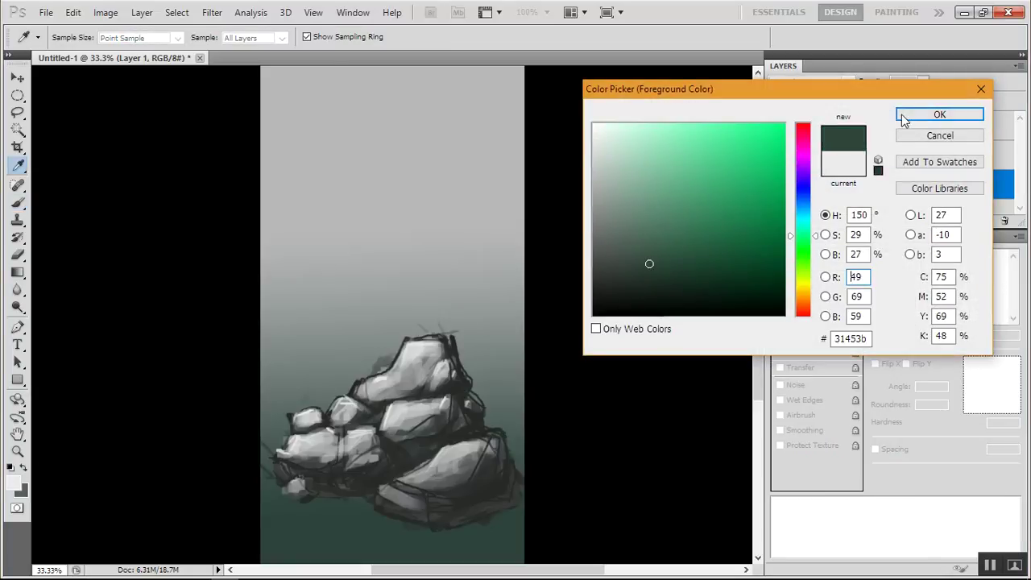
pyautogui.click(939, 115)
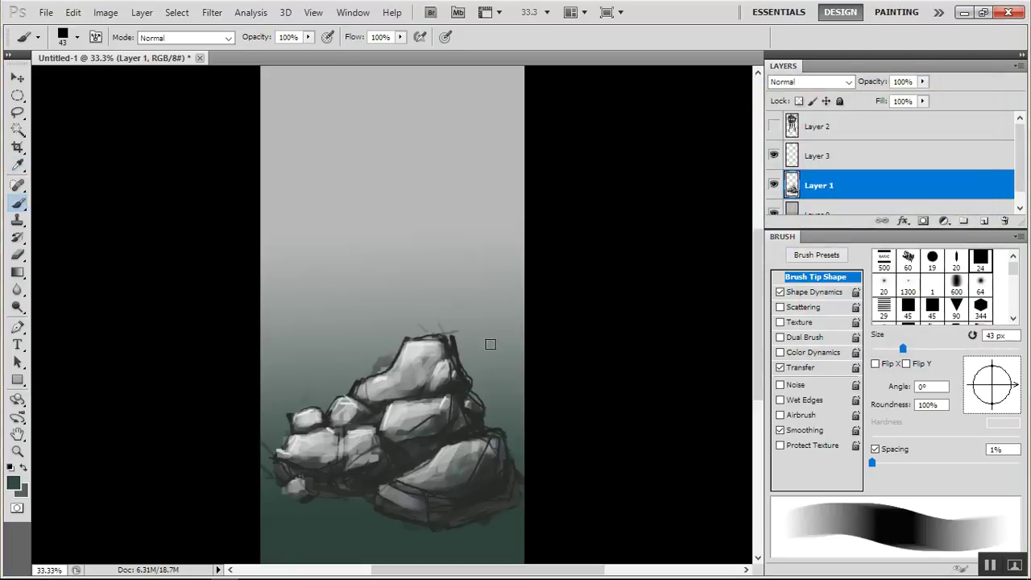
# Show the tower sketch on Layer 2 and add a new layer directly beneath Layer 1
pyautogui.click(773, 127)
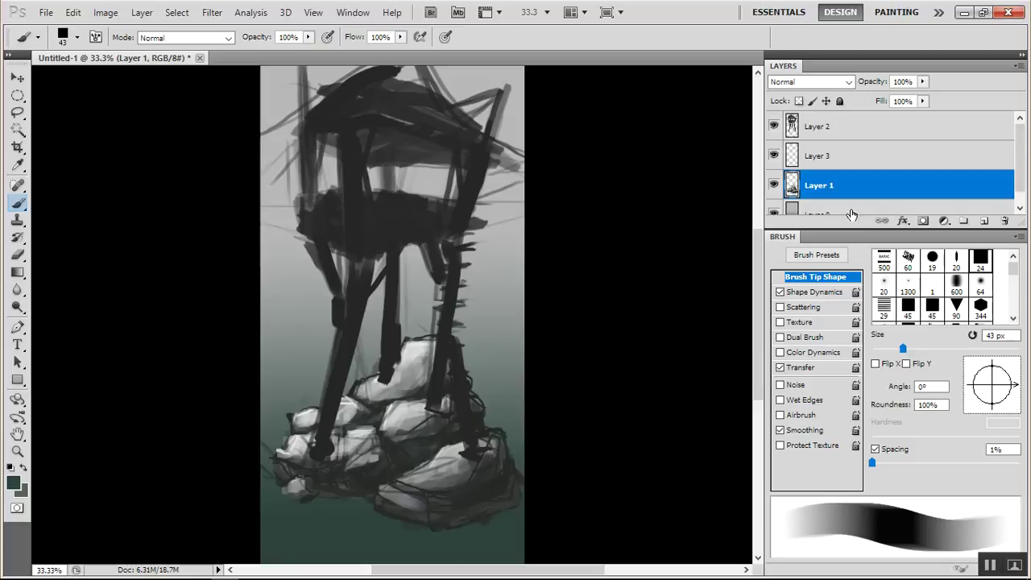
pyautogui.click(984, 221)
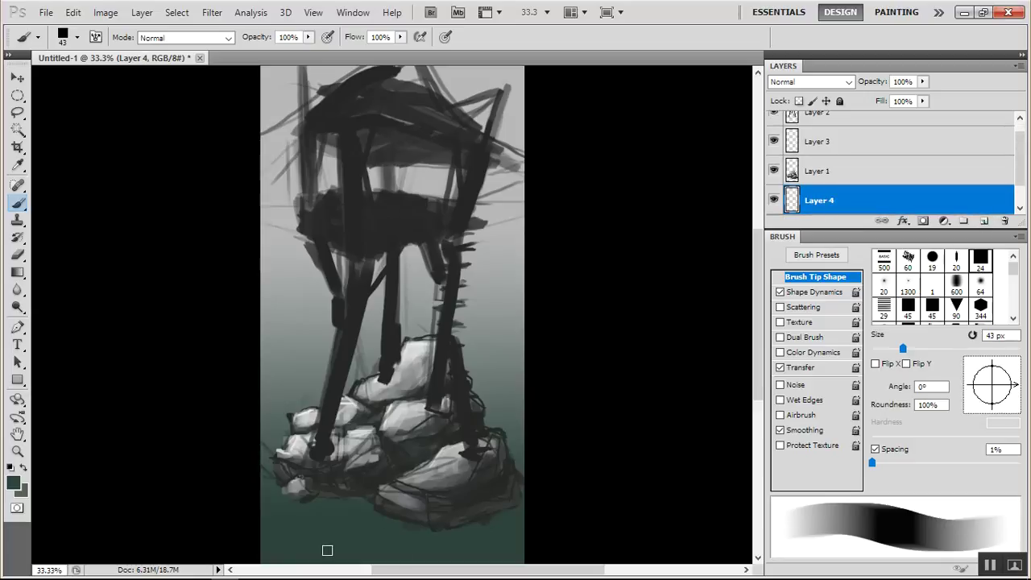
# Choose a darker green foreground and try a stroke beneath the lower right boulder, undoing it
pyautogui.click(13, 485)
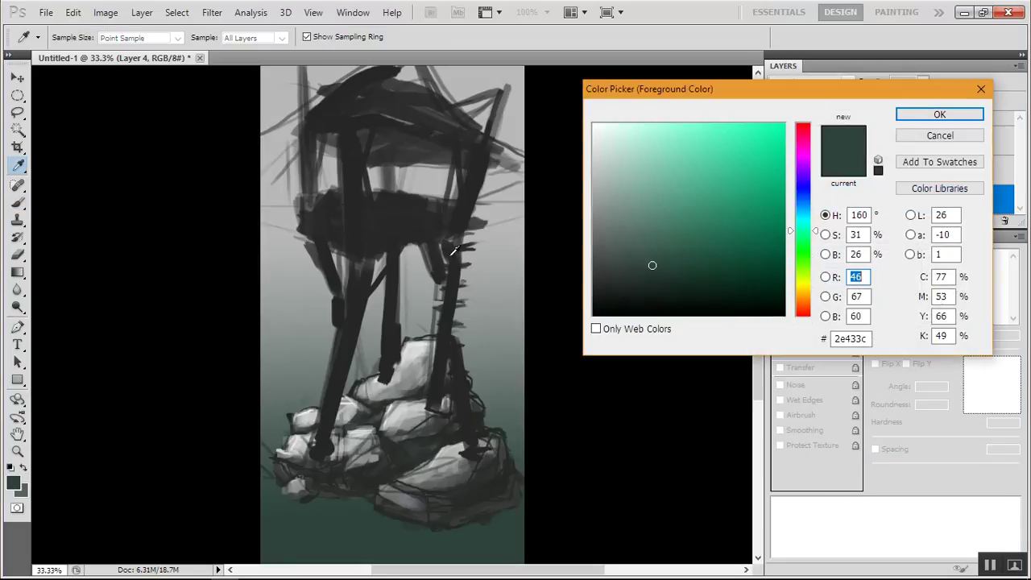
pyautogui.click(667, 289)
pyautogui.click(919, 116)
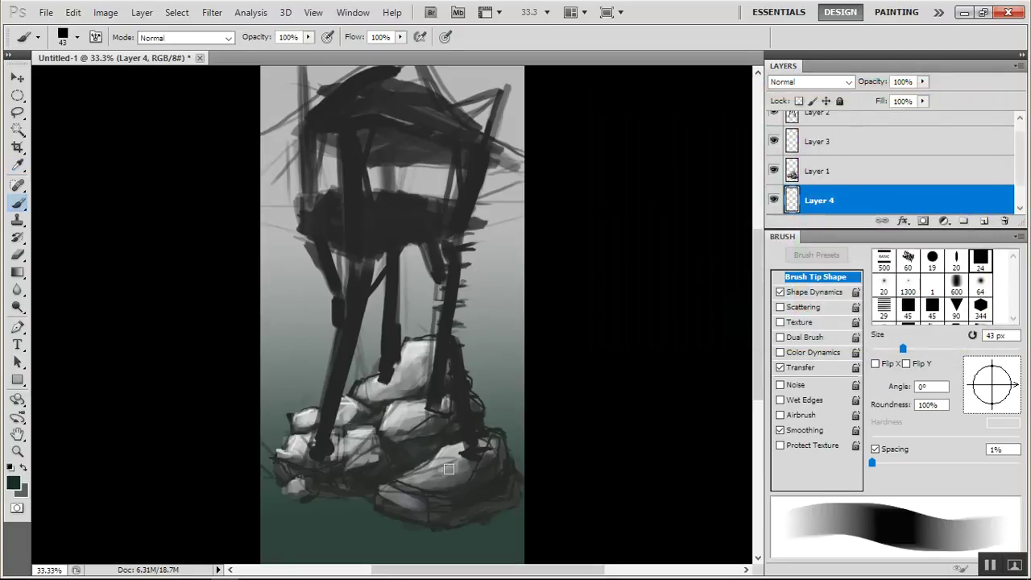
pyautogui.moveTo(449, 549); pyautogui.dragTo(542, 517)
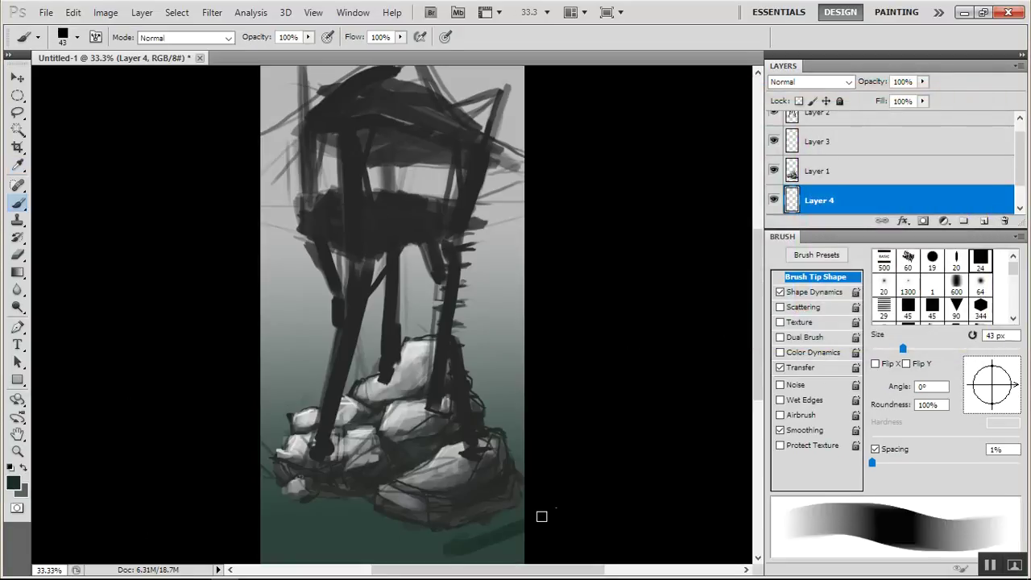
pyautogui.hotkey('ctrl', 'z')
# Enlarge the square brush to 73 px and paint a dark green surface around and below the rock base
pyautogui.rightClick(501, 403)
pyautogui.click(575, 249)
pyautogui.moveTo(460, 530); pyautogui.dragTo(547, 492)
pyautogui.moveTo(473, 465); pyautogui.dragTo(547, 464)
pyautogui.moveTo(328, 494); pyautogui.dragTo(407, 515)
pyautogui.moveTo(429, 531); pyautogui.dragTo(401, 527)
pyautogui.moveTo(554, 530)
pyautogui.mouseDown()
pyautogui.moveTo(373, 525)
pyautogui.moveTo(481, 550)
pyautogui.moveTo(349, 527)
pyautogui.mouseUp()
pyautogui.moveTo(758, 378); pyautogui.dragTo(759, 408)
pyautogui.moveTo(340, 431)
pyautogui.mouseDown()
pyautogui.moveTo(301, 401)
pyautogui.moveTo(270, 405)
pyautogui.mouseUp()
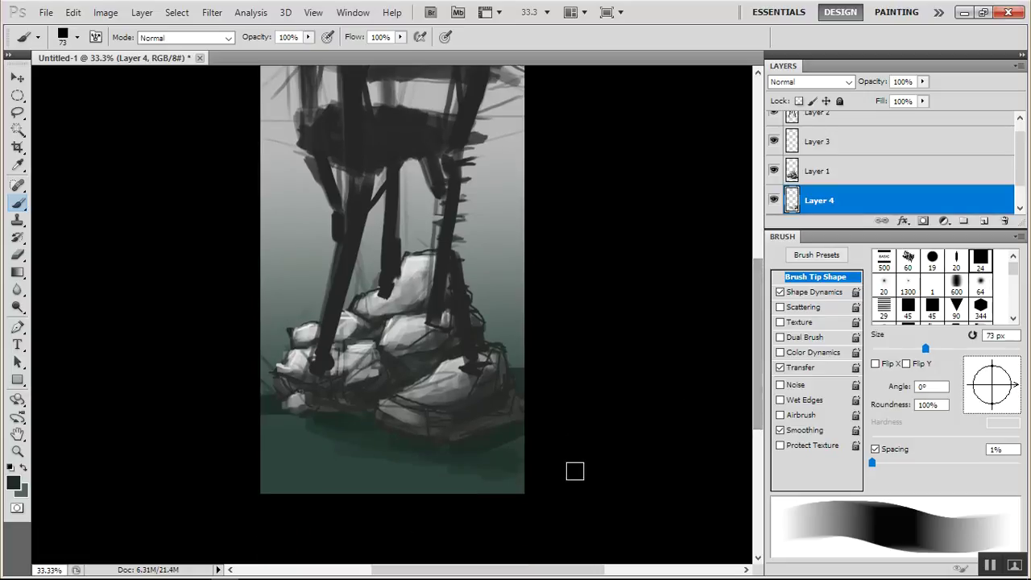
pyautogui.moveTo(533, 460)
pyautogui.mouseDown()
pyautogui.moveTo(492, 442)
pyautogui.moveTo(369, 431)
pyautogui.moveTo(348, 407)
pyautogui.moveTo(304, 405)
pyautogui.moveTo(380, 456)
pyautogui.moveTo(506, 501)
pyautogui.mouseUp()
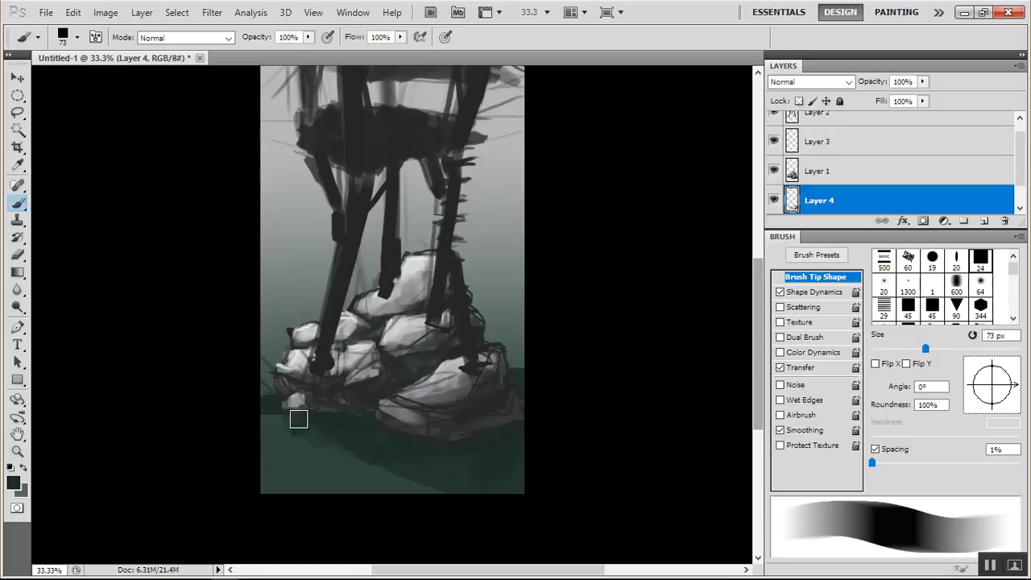
# Roughen and soften the lower edge of the dark green area with a 27 px textured eraser
pyautogui.press('e')
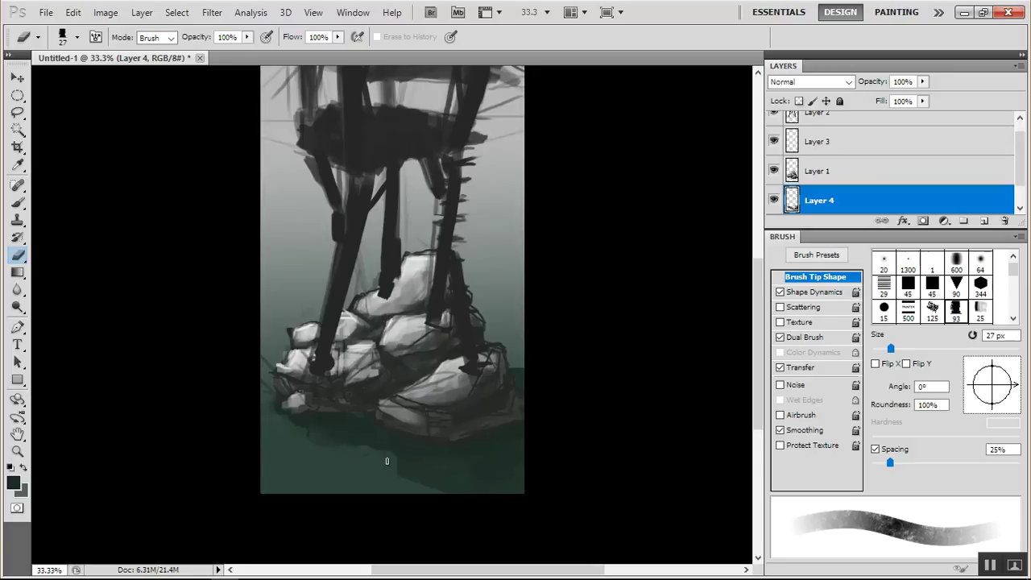
pyautogui.moveTo(448, 494); pyautogui.dragTo(526, 495)
pyautogui.keyDown('alt'); pyautogui.click(355, 429); pyautogui.keyUp('alt')
pyautogui.click(494, 240)
# Enlarge the square brush to 97 px and paint dark green streaks descending from beneath the left stones
pyautogui.press('b')
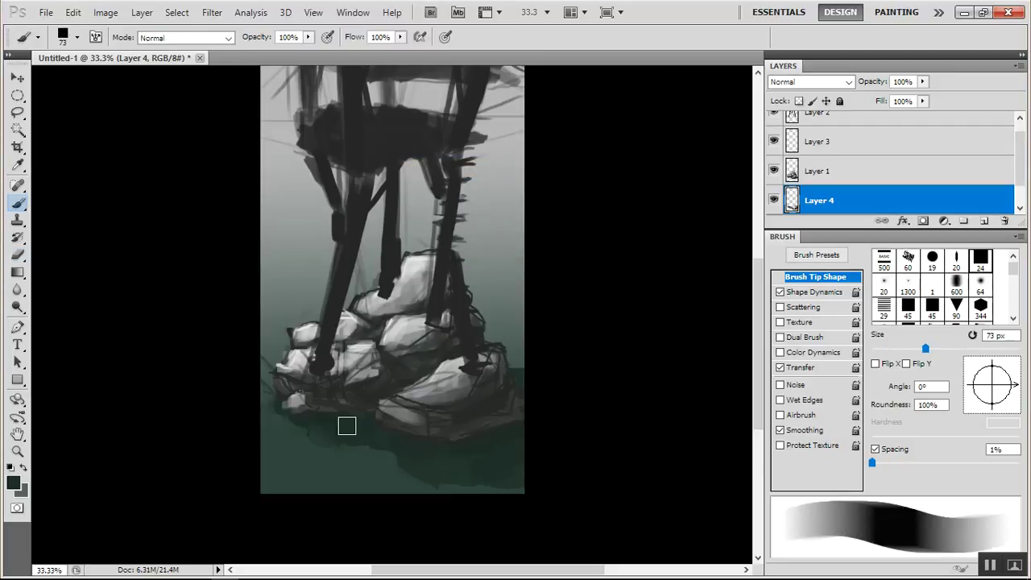
pyautogui.rightClick(346, 419)
pyautogui.click(446, 249)
pyautogui.click(356, 436)
pyautogui.moveTo(352, 432); pyautogui.dragTo(391, 540)
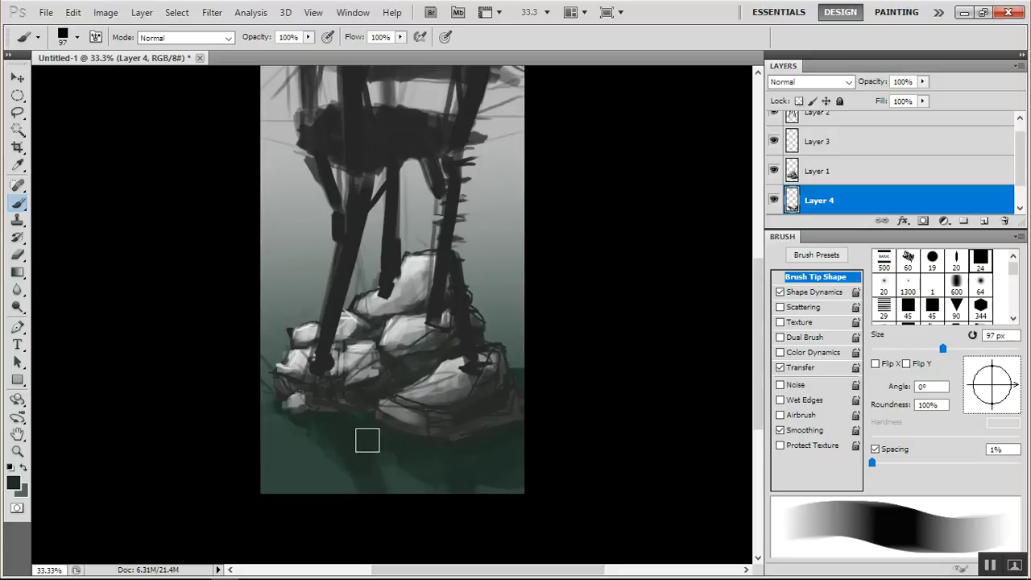
# Enlarge the textured eraser to 59 px and soften the dark green streaks below the rocks
pyautogui.press('e')
pyautogui.rightClick(351, 454)
pyautogui.click(410, 249)
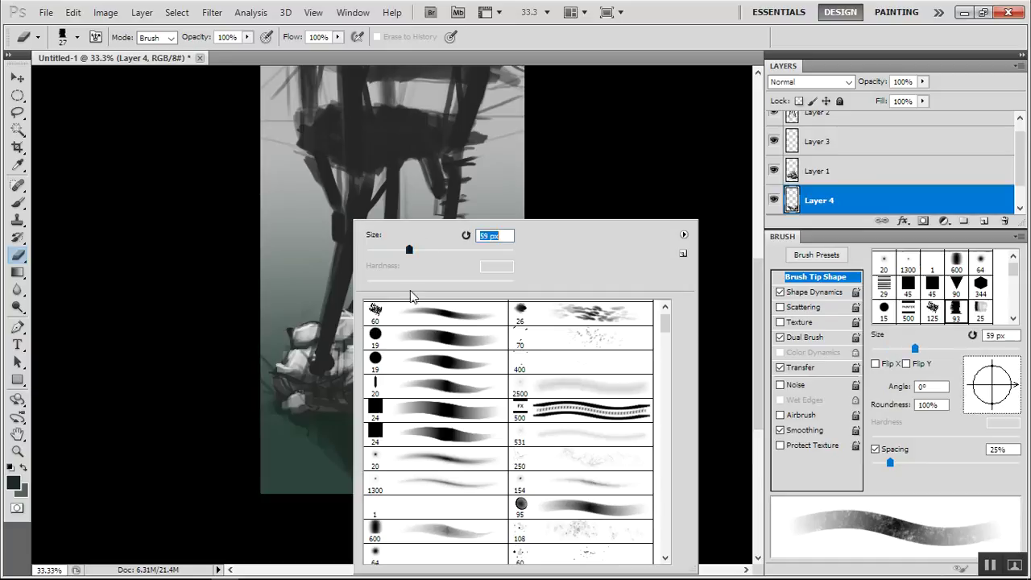
pyautogui.click(330, 477)
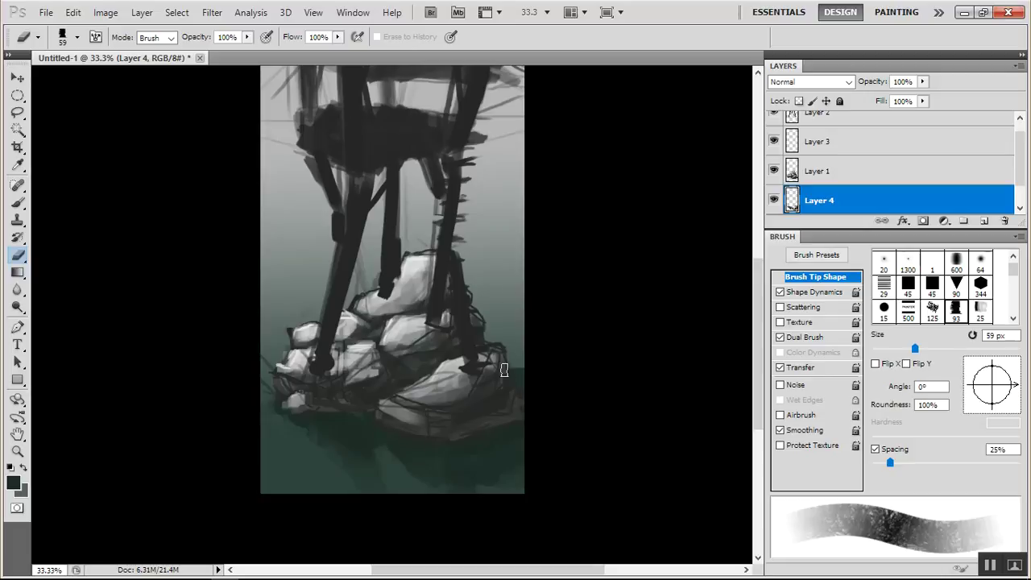
pyautogui.scroll(1, 757, 301)
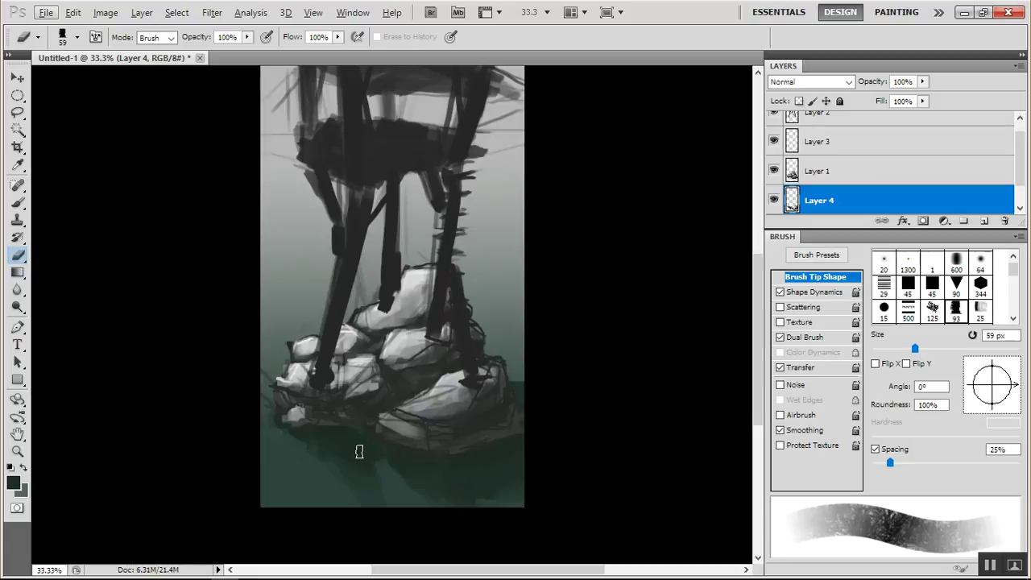
# Try the 183 px grass brush enlarged to 370 px at the lower left of the rock base
pyautogui.press('b')
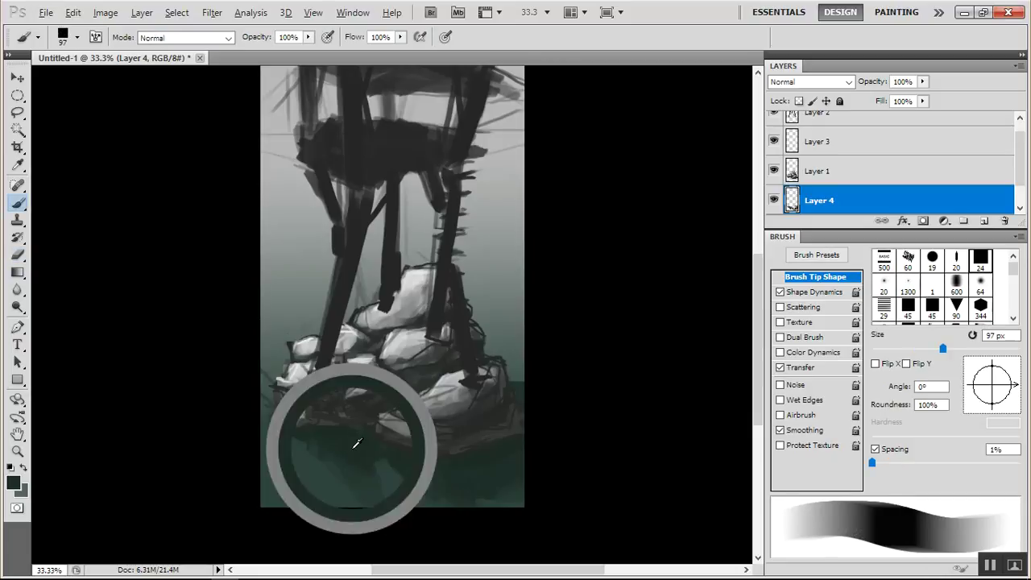
pyautogui.rightClick(355, 442)
pyautogui.moveTo(674, 324)
pyautogui.mouseDown()
pyautogui.moveTo(676, 435)
pyautogui.moveTo(679, 395)
pyautogui.mouseUp()
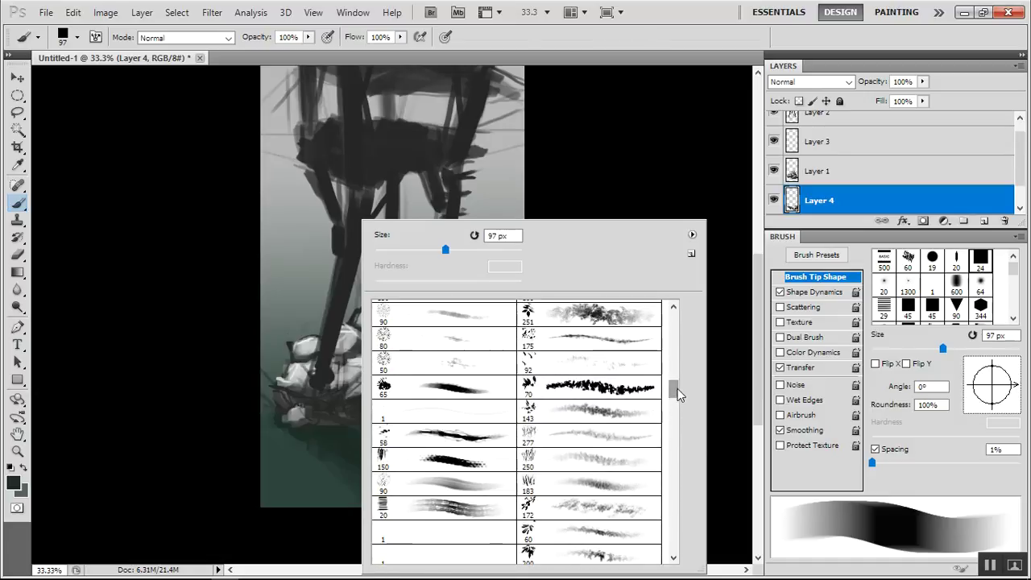
pyautogui.click(564, 482)
pyautogui.click(497, 250)
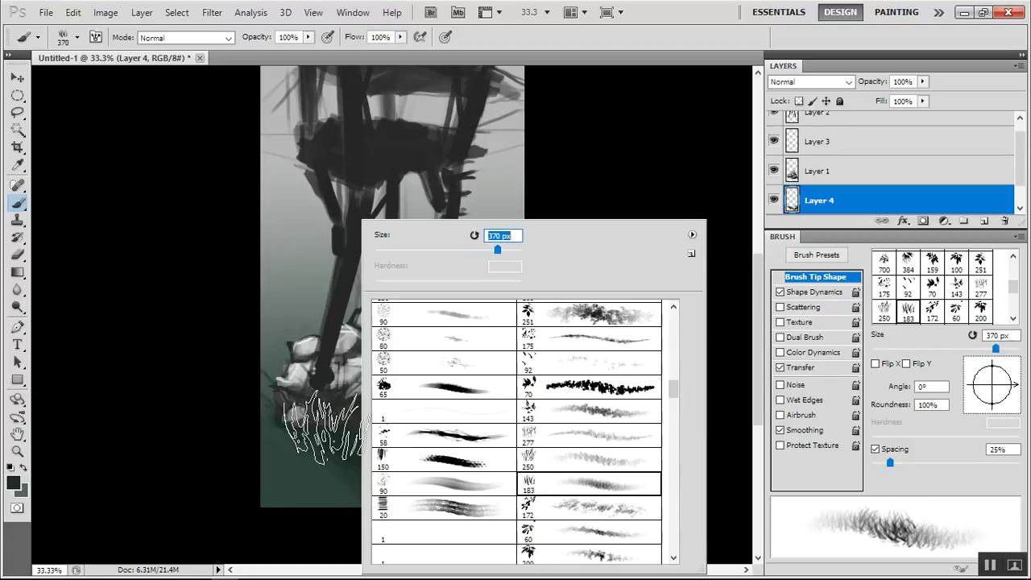
pyautogui.click(289, 443)
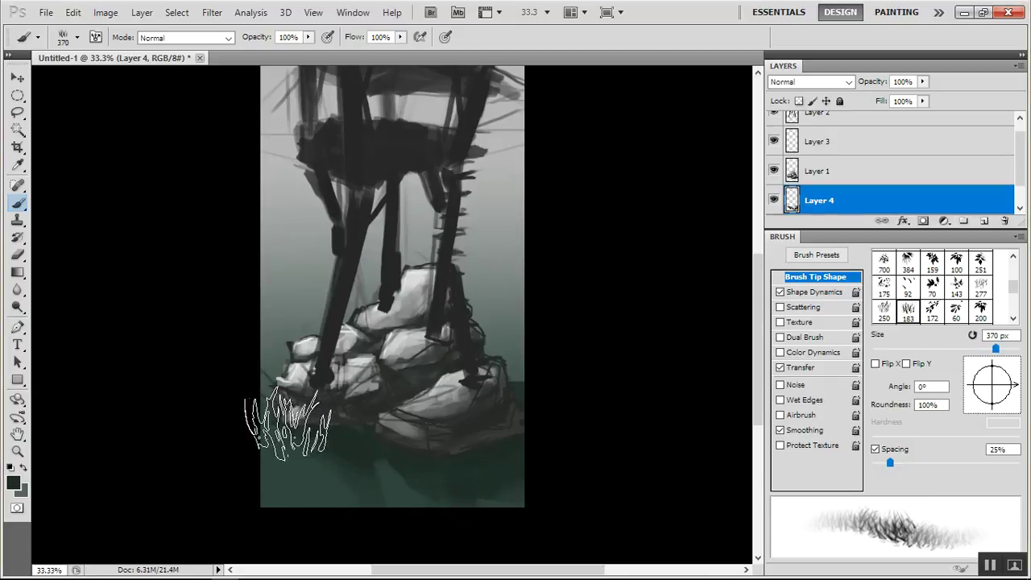
# Try the 277 px scattered grass brush around and below the rock base
pyautogui.rightClick(332, 385)
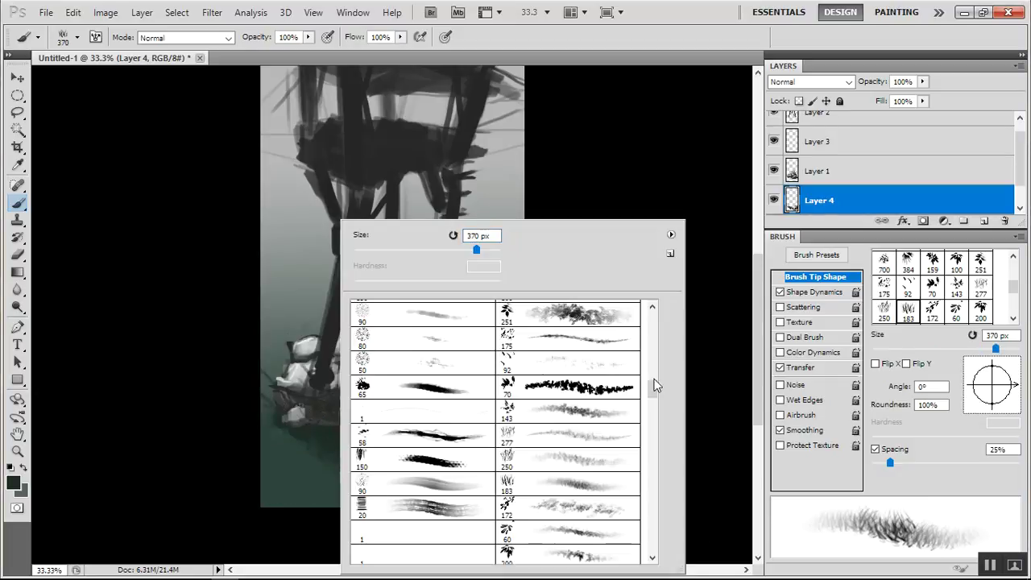
pyautogui.click(564, 435)
pyautogui.click(280, 428)
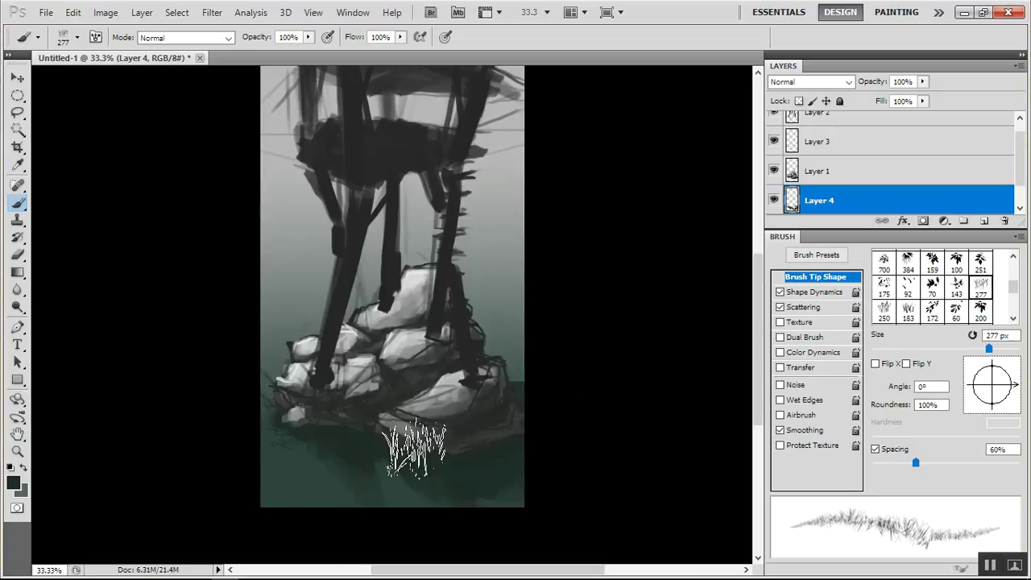
pyautogui.moveTo(291, 476); pyautogui.dragTo(431, 498)
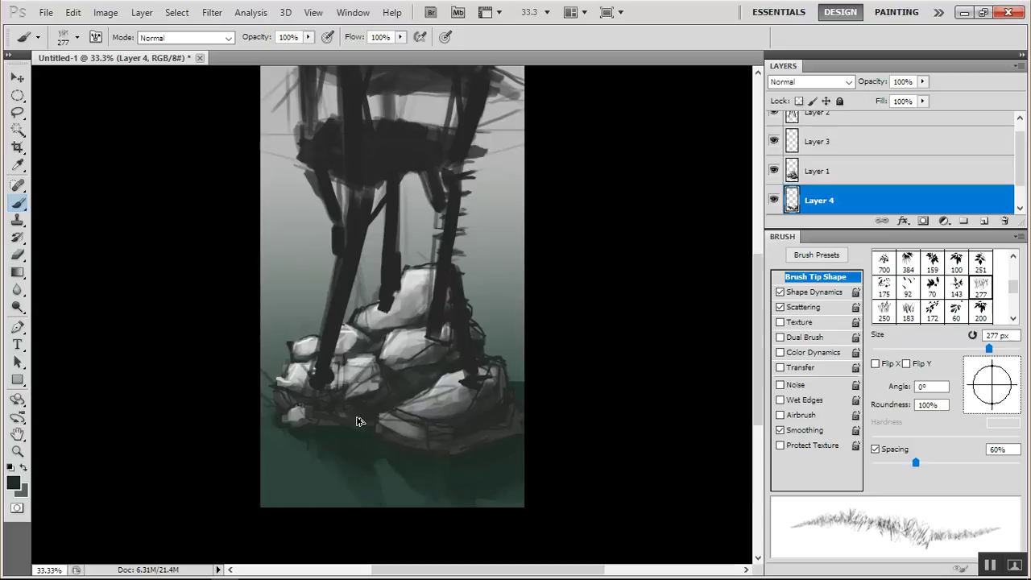
# Switch back to the 183 px grass brush at its original size and dab beside the lower left stones
pyautogui.rightClick(380, 383)
pyautogui.click(560, 483)
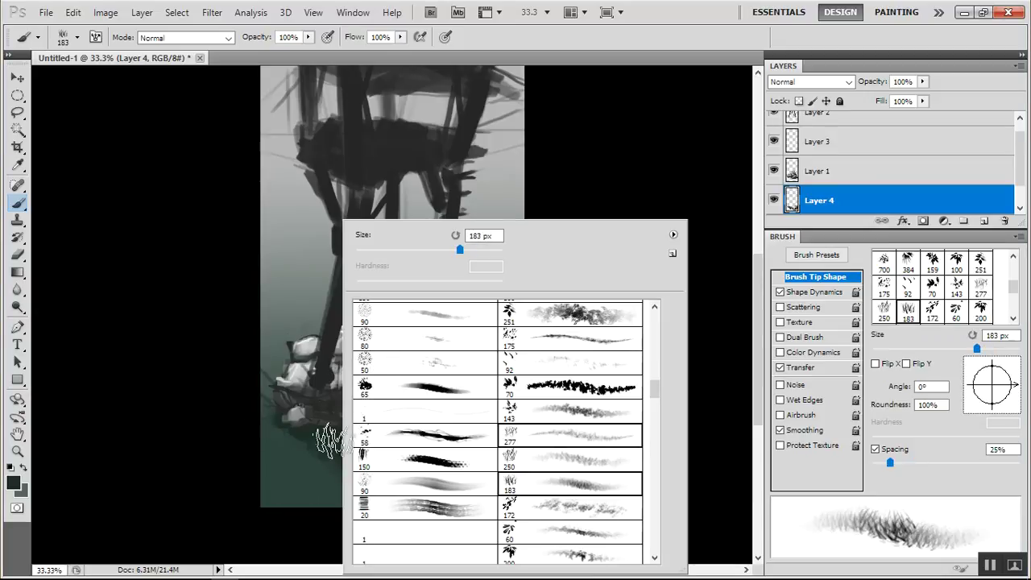
pyautogui.click(277, 423)
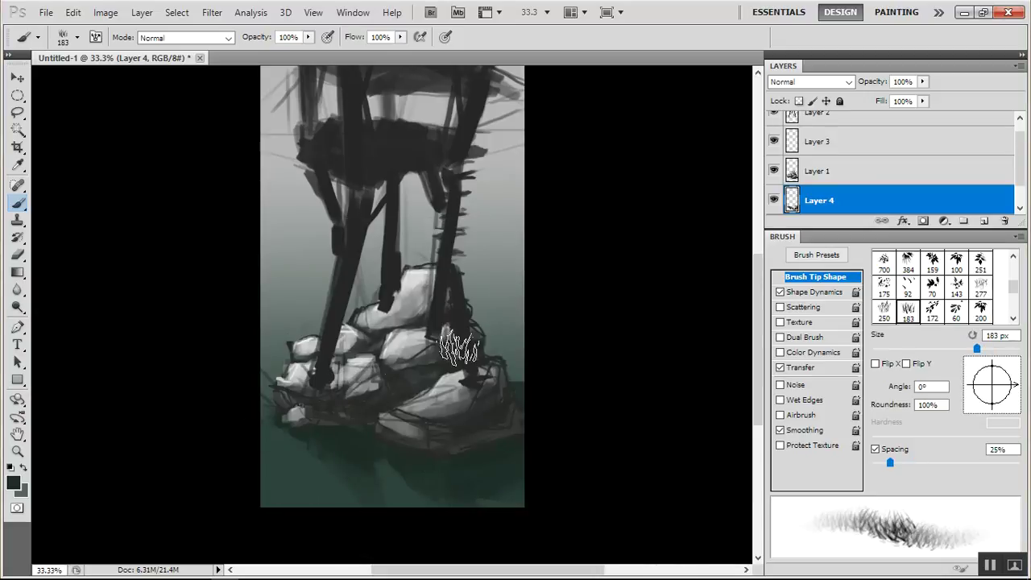
pyautogui.moveTo(760, 319); pyautogui.dragTo(758, 230)
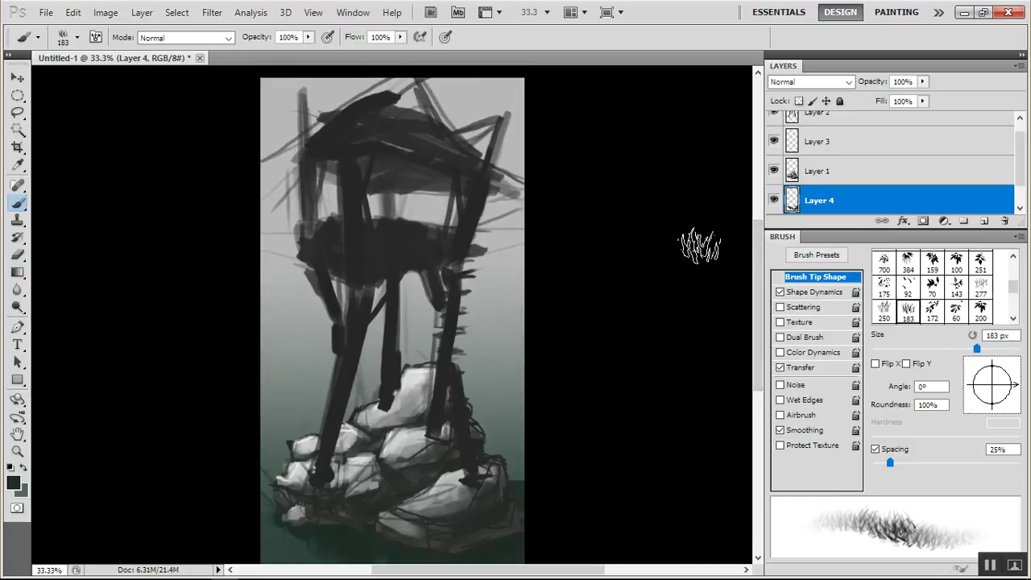
# Select Layer 2 with the tower sketch and choose the 60 px textured brush
pyautogui.click(17, 77)
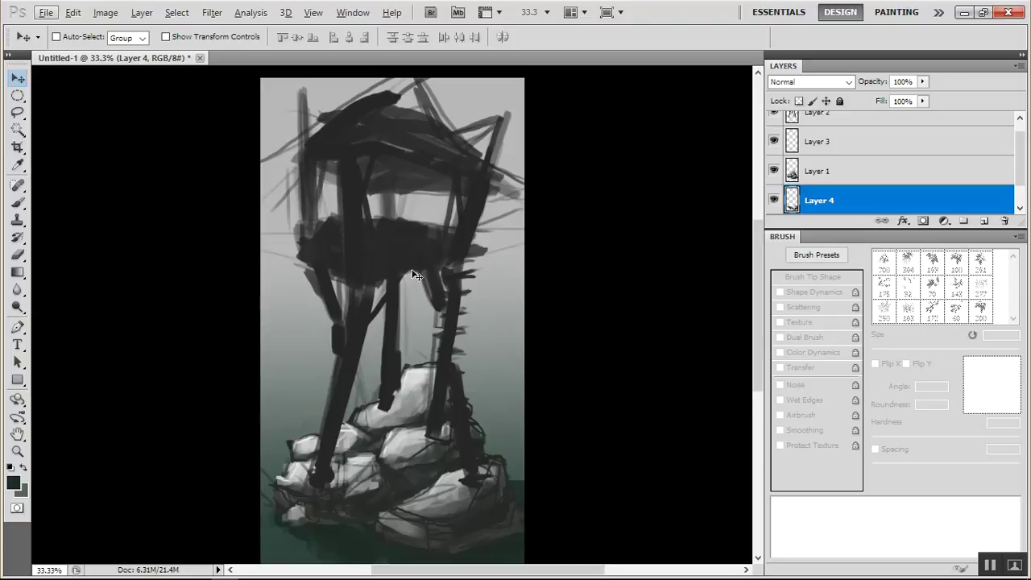
pyautogui.click(867, 146)
pyautogui.scroll(1, 849, 147)
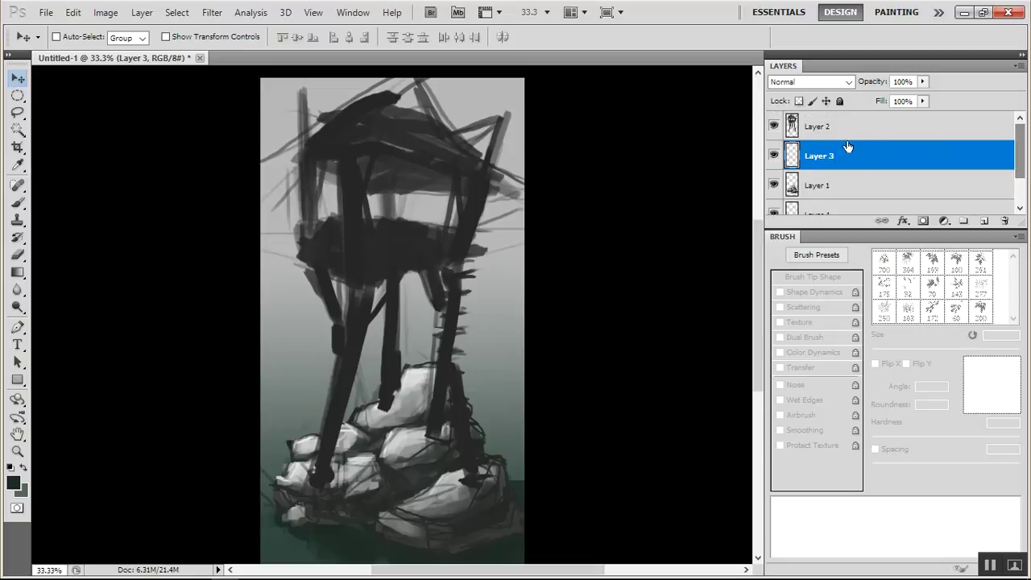
pyautogui.click(865, 134)
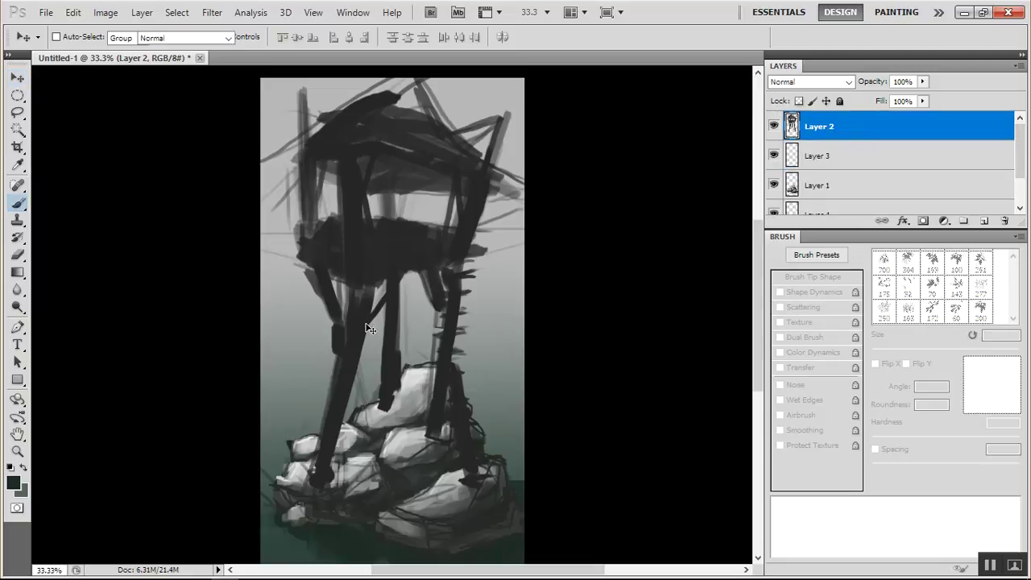
pyautogui.press('b')
pyautogui.rightClick(369, 296)
pyautogui.moveTo(675, 392); pyautogui.dragTo(677, 316)
pyautogui.click(437, 338)
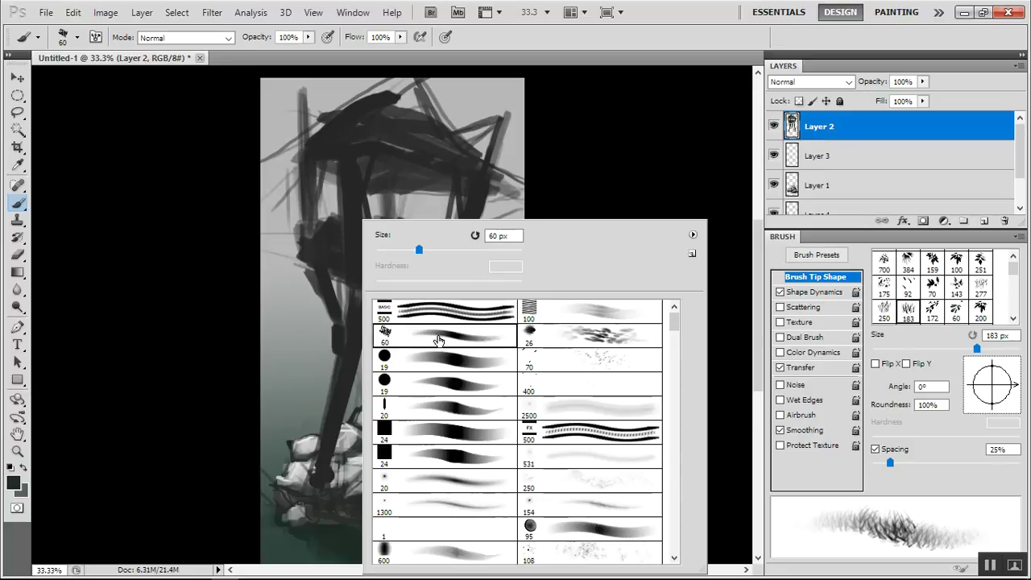
pyautogui.press('Return')
# Lock Layer 2's transparent pixels and lighten the left post and left roof edge with light gray sampled from the sky
pyautogui.click(800, 101)
pyautogui.keyDown('alt'); pyautogui.click(285, 131); pyautogui.keyUp('alt')
pyautogui.moveTo(306, 169); pyautogui.dragTo(305, 254)
pyautogui.moveTo(311, 151)
pyautogui.mouseDown()
pyautogui.moveTo(361, 109)
pyautogui.moveTo(327, 141)
pyautogui.moveTo(354, 142)
pyautogui.moveTo(371, 107)
pyautogui.moveTo(344, 143)
pyautogui.moveTo(356, 141)
pyautogui.moveTo(312, 140)
pyautogui.mouseUp()
pyautogui.moveTo(299, 87); pyautogui.dragTo(303, 158)
pyautogui.moveTo(320, 154)
pyautogui.mouseDown()
pyautogui.moveTo(384, 95)
pyautogui.moveTo(266, 152)
pyautogui.mouseUp()
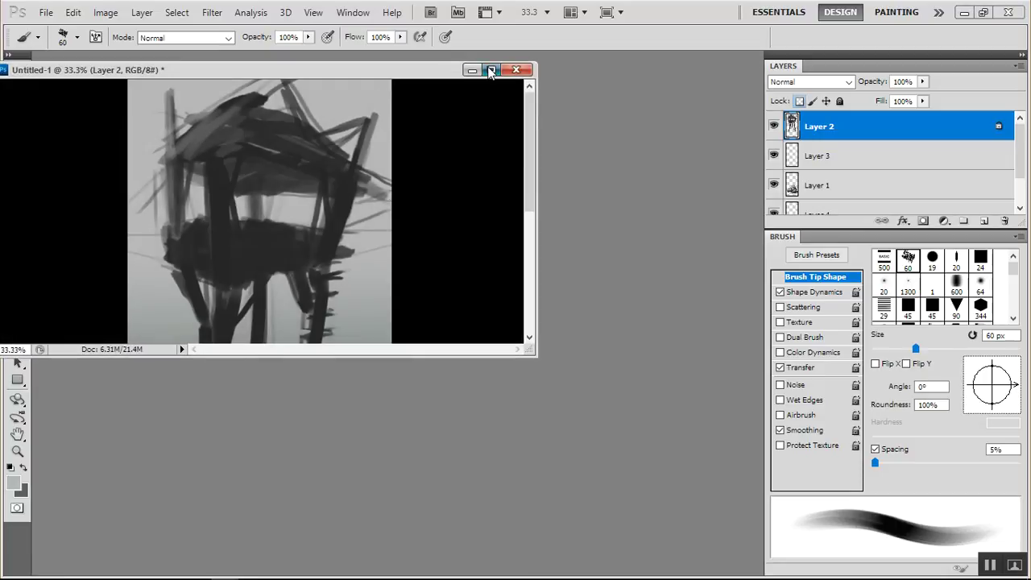
# Brush gray light over the roof, the front left post and its long leg down to the rocks
pyautogui.click(489, 71)
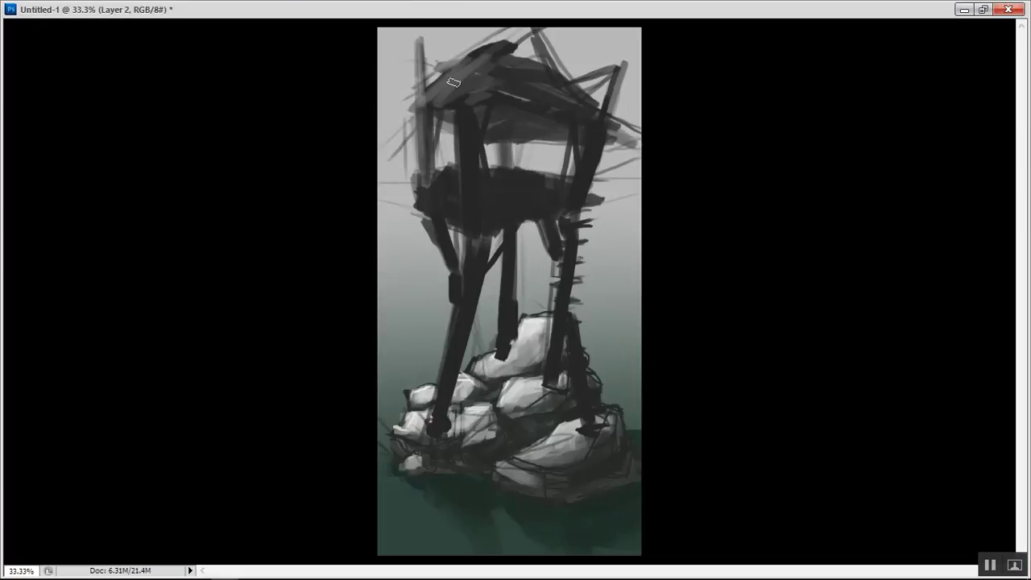
pyautogui.click(983, 8)
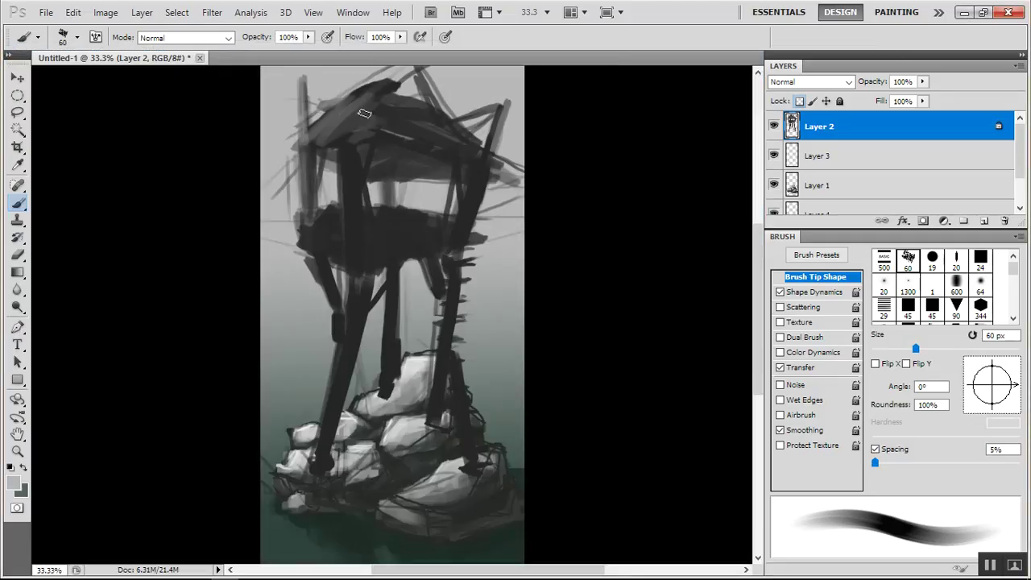
pyautogui.moveTo(374, 116)
pyautogui.mouseDown()
pyautogui.moveTo(316, 125)
pyautogui.moveTo(296, 146)
pyautogui.moveTo(302, 258)
pyautogui.moveTo(328, 220)
pyautogui.moveTo(334, 236)
pyautogui.moveTo(338, 164)
pyautogui.moveTo(349, 266)
pyautogui.moveTo(346, 155)
pyautogui.moveTo(349, 164)
pyautogui.moveTo(354, 285)
pyautogui.moveTo(311, 258)
pyautogui.moveTo(344, 323)
pyautogui.mouseUp()
pyautogui.moveTo(345, 278); pyautogui.dragTo(325, 440)
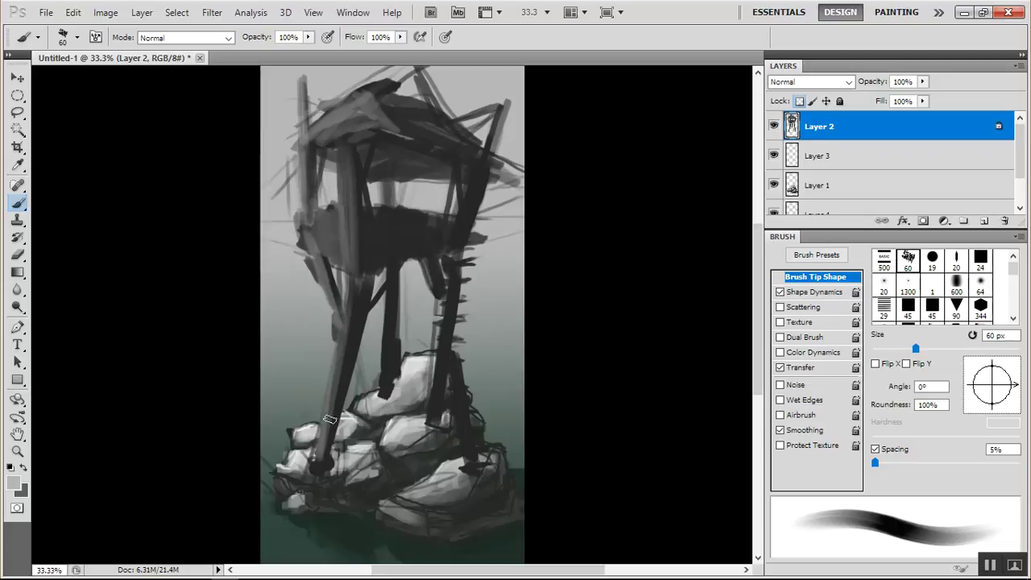
pyautogui.moveTo(375, 103)
pyautogui.mouseDown()
pyautogui.moveTo(418, 144)
pyautogui.moveTo(415, 133)
pyautogui.moveTo(435, 147)
pyautogui.moveTo(467, 139)
pyautogui.moveTo(496, 165)
pyautogui.mouseUp()
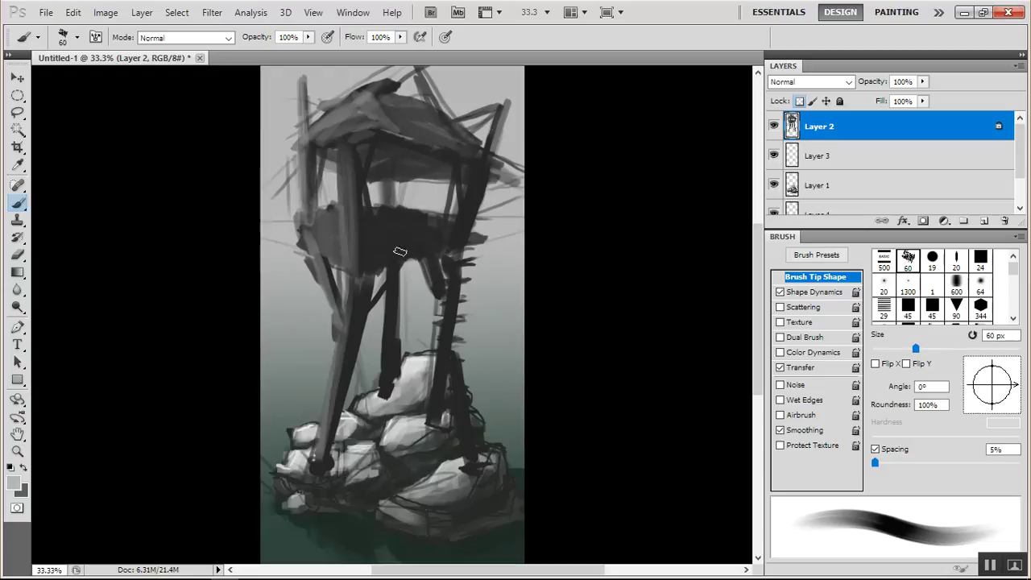
# Sample dark gray from the cabin, unlock Layer 2's transparent pixels and darken the right post and brace beneath the cabin
pyautogui.keyDown('alt'); pyautogui.click(423, 213); pyautogui.keyUp('alt')
pyautogui.click(799, 102)
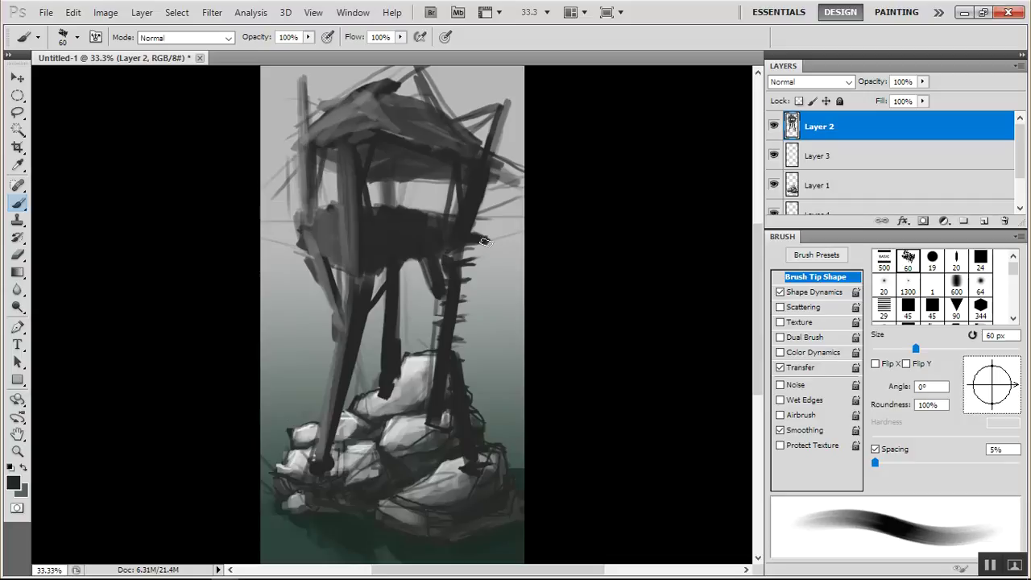
pyautogui.moveTo(456, 242); pyautogui.dragTo(443, 296)
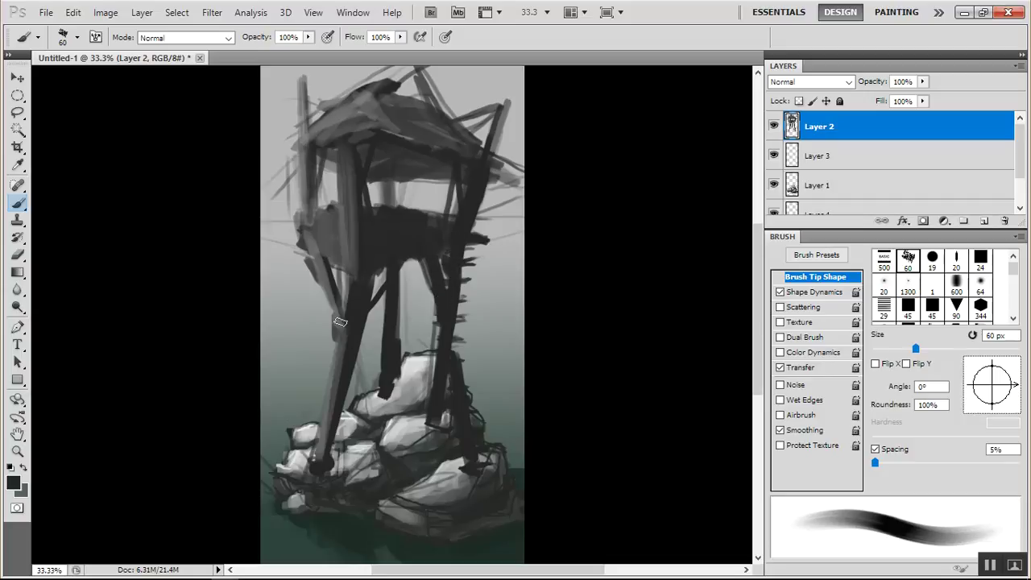
# Touch up the left brace with the textured brush at 21 px and the rear leg's top at 10 px
pyautogui.rightClick(330, 252)
pyautogui.moveTo(382, 251)
pyautogui.mouseDown()
pyautogui.moveTo(361, 251)
pyautogui.moveTo(337, 282)
pyautogui.mouseUp()
pyautogui.click(326, 267)
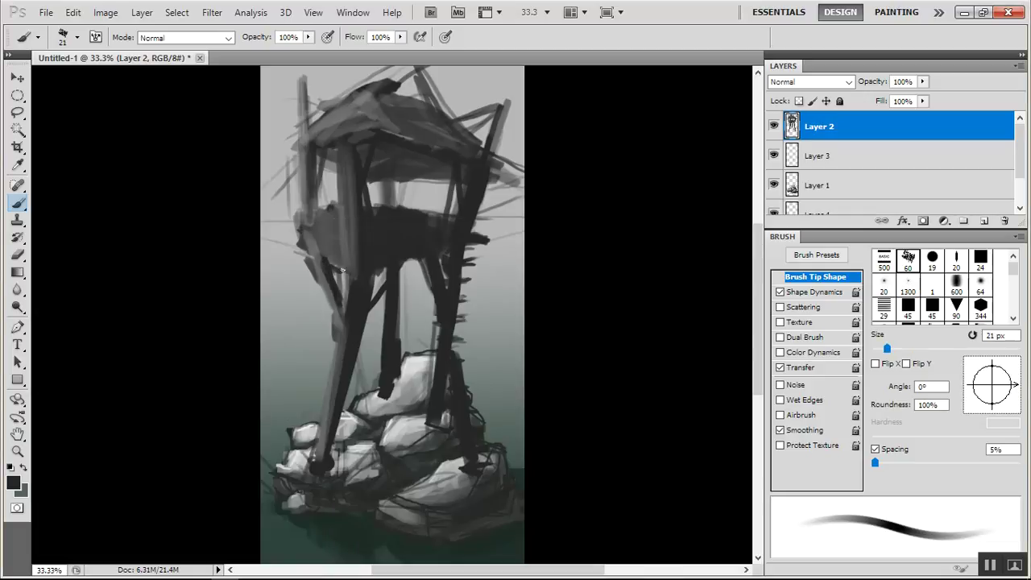
pyautogui.moveTo(328, 310); pyautogui.dragTo(332, 369)
pyautogui.moveTo(407, 254); pyautogui.dragTo(396, 314)
pyautogui.hotkey('ctrl', 'z')
pyautogui.rightClick(406, 249)
pyautogui.moveTo(437, 249); pyautogui.dragTo(399, 294)
pyautogui.click(399, 260)
pyautogui.moveTo(406, 257); pyautogui.dragTo(399, 298)
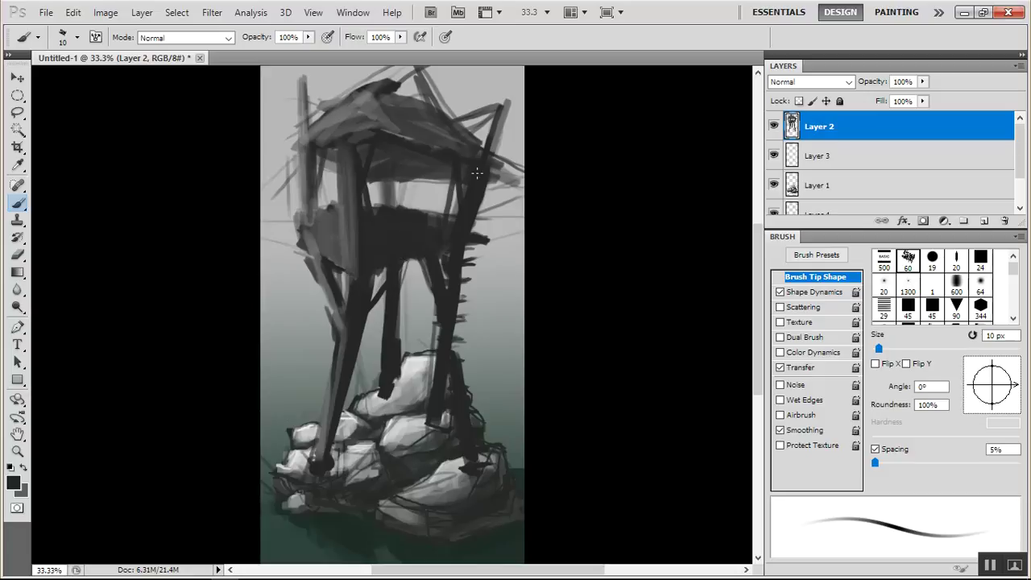
# Draw thin dark lines along the roof's lower edge, down the cabin's left side and along the front left post
pyautogui.moveTo(381, 122); pyautogui.dragTo(428, 144)
pyautogui.moveTo(303, 144)
pyautogui.mouseDown()
pyautogui.moveTo(366, 127)
pyautogui.moveTo(325, 143)
pyautogui.moveTo(340, 170)
pyautogui.moveTo(346, 157)
pyautogui.moveTo(331, 163)
pyautogui.moveTo(343, 217)
pyautogui.moveTo(333, 144)
pyautogui.moveTo(347, 262)
pyautogui.mouseUp()
pyautogui.moveTo(339, 158)
pyautogui.mouseDown()
pyautogui.moveTo(340, 250)
pyautogui.moveTo(359, 186)
pyautogui.moveTo(354, 136)
pyautogui.moveTo(356, 220)
pyautogui.mouseUp()
pyautogui.moveTo(349, 182); pyautogui.dragTo(352, 258)
# Outline the long front left leg down to the rocks and the brace beside it with thin dark strokes
pyautogui.moveTo(351, 204)
pyautogui.mouseDown()
pyautogui.moveTo(353, 266)
pyautogui.moveTo(320, 448)
pyautogui.mouseUp()
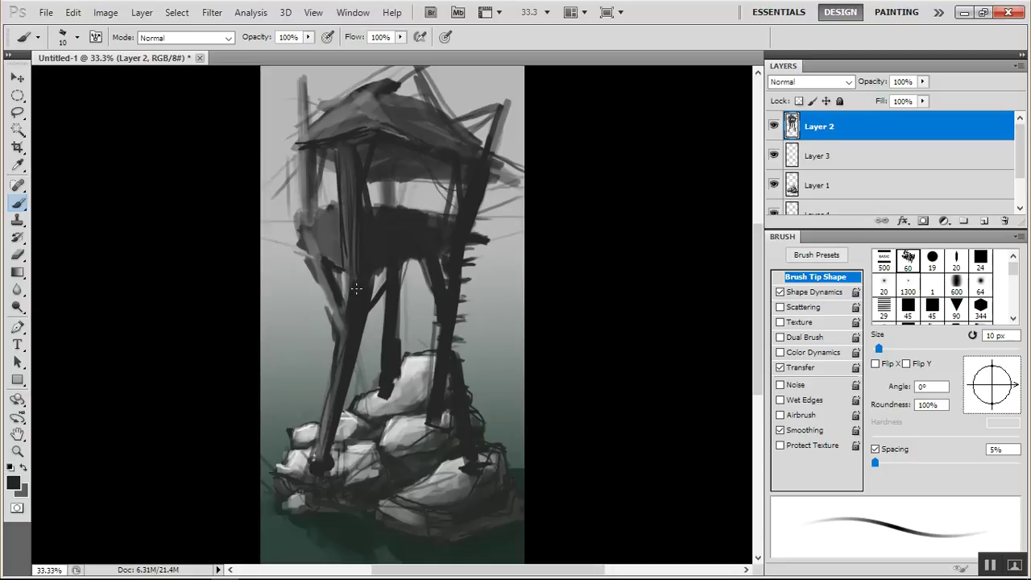
pyautogui.moveTo(344, 300); pyautogui.dragTo(324, 438)
pyautogui.moveTo(338, 324); pyautogui.dragTo(321, 282)
pyautogui.moveTo(305, 247); pyautogui.dragTo(343, 331)
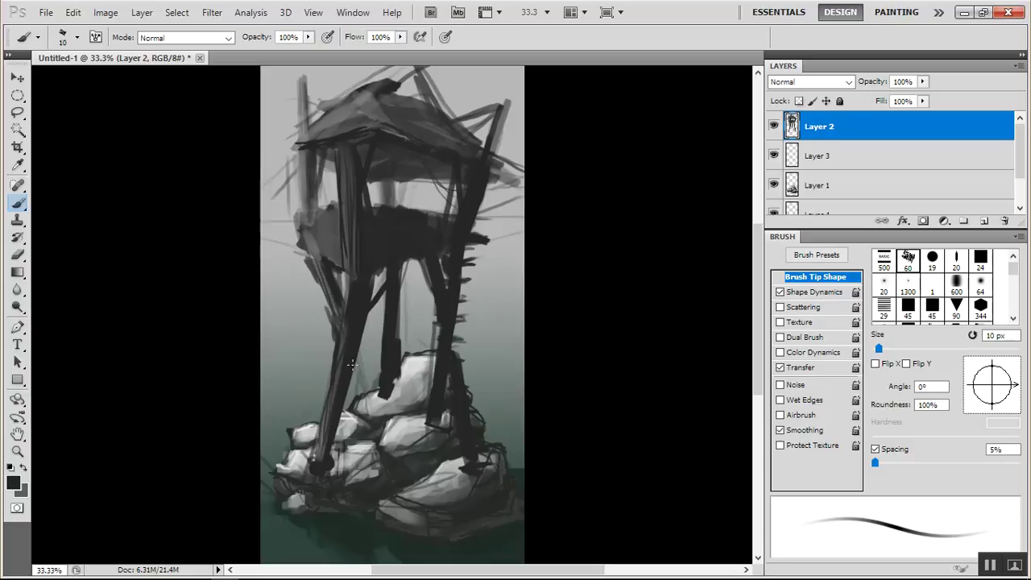
# Define the left corner post, the left wall's edges and the roof's left edge with thin dark lines
pyautogui.moveTo(297, 172); pyautogui.dragTo(300, 208)
pyautogui.moveTo(303, 148)
pyautogui.mouseDown()
pyautogui.moveTo(305, 211)
pyautogui.moveTo(299, 193)
pyautogui.mouseUp()
pyautogui.moveTo(295, 237); pyautogui.dragTo(305, 208)
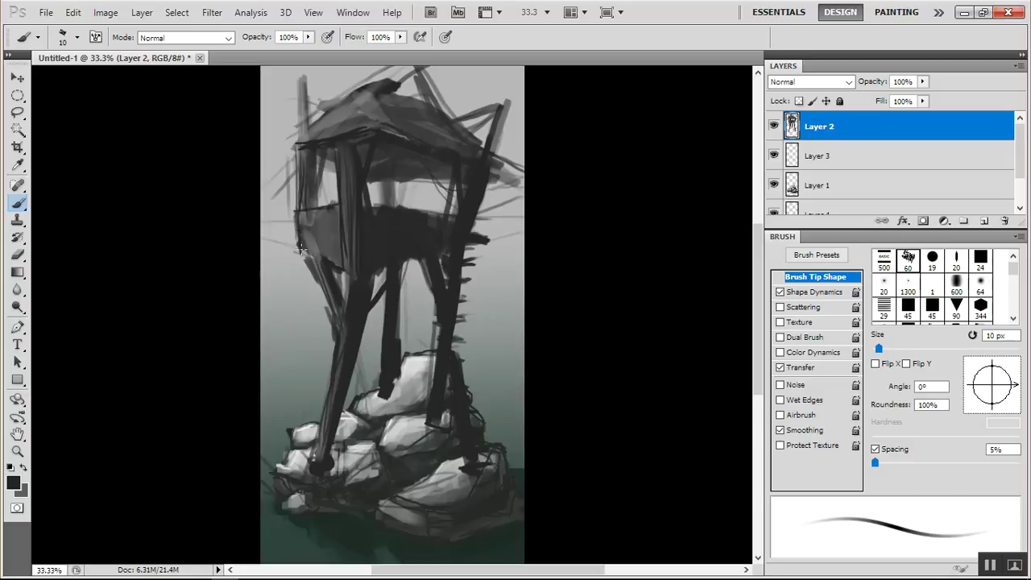
pyautogui.moveTo(339, 264); pyautogui.dragTo(298, 254)
pyautogui.moveTo(320, 131)
pyautogui.mouseDown()
pyautogui.moveTo(296, 138)
pyautogui.moveTo(302, 131)
pyautogui.mouseUp()
pyautogui.moveTo(303, 84); pyautogui.dragTo(299, 129)
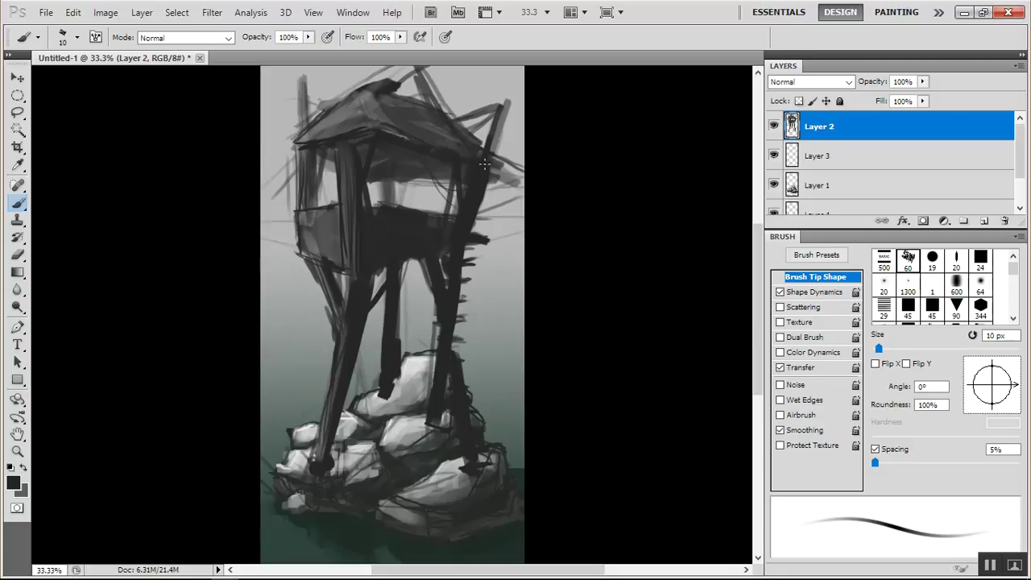
# Sharpen the pointed right post above the roof and add plank lines across the roof
pyautogui.moveTo(501, 110); pyautogui.dragTo(485, 192)
pyautogui.moveTo(515, 99); pyautogui.dragTo(501, 135)
pyautogui.moveTo(454, 118)
pyautogui.mouseDown()
pyautogui.moveTo(506, 102)
pyautogui.moveTo(493, 119)
pyautogui.mouseUp()
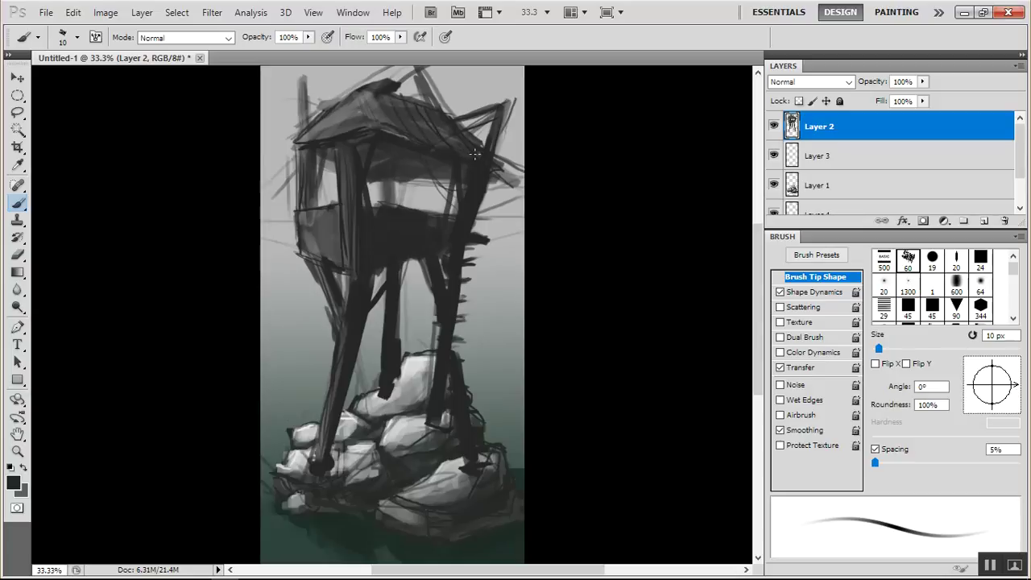
pyautogui.moveTo(360, 99)
pyautogui.mouseDown()
pyautogui.moveTo(357, 116)
pyautogui.moveTo(303, 143)
pyautogui.mouseUp()
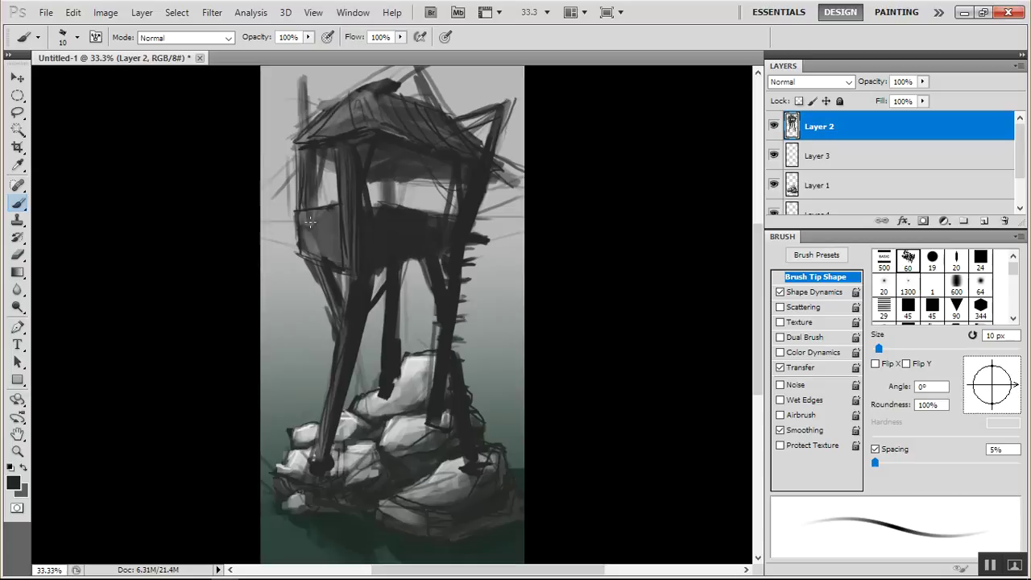
# Add plank lines to the cabin's left wall, darken the legs and ladder, and extend the roof's left eave and post
pyautogui.moveTo(320, 214)
pyautogui.mouseDown()
pyautogui.moveTo(323, 256)
pyautogui.moveTo(333, 260)
pyautogui.mouseUp()
pyautogui.moveTo(343, 324); pyautogui.dragTo(336, 398)
pyautogui.moveTo(441, 356); pyautogui.dragTo(438, 330)
pyautogui.moveTo(428, 415); pyautogui.dragTo(434, 356)
pyautogui.moveTo(464, 269); pyautogui.dragTo(456, 356)
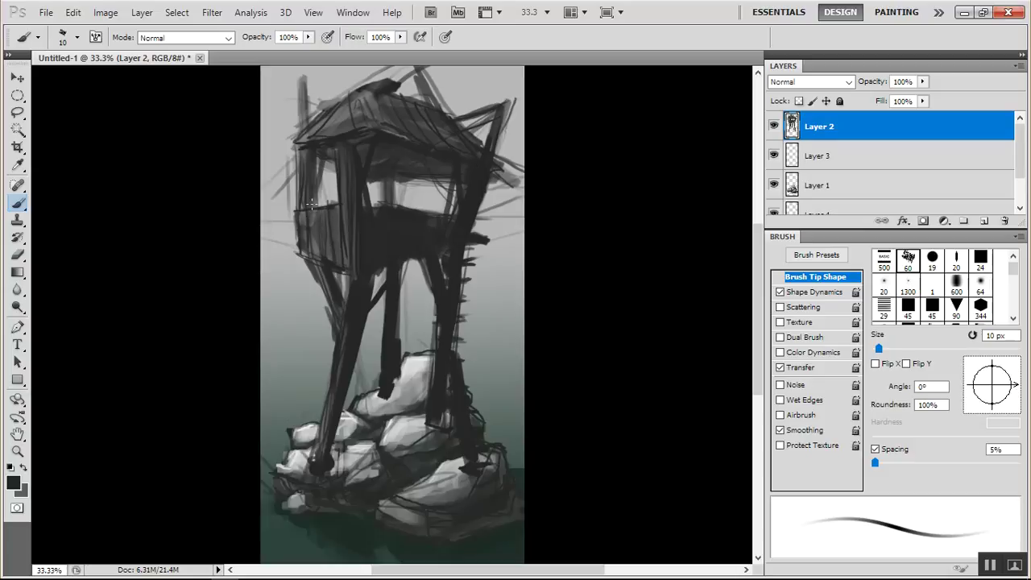
pyautogui.moveTo(292, 145)
pyautogui.mouseDown()
pyautogui.moveTo(312, 118)
pyautogui.moveTo(287, 150)
pyautogui.moveTo(295, 160)
pyautogui.moveTo(288, 151)
pyautogui.moveTo(326, 105)
pyautogui.moveTo(300, 80)
pyautogui.mouseUp()
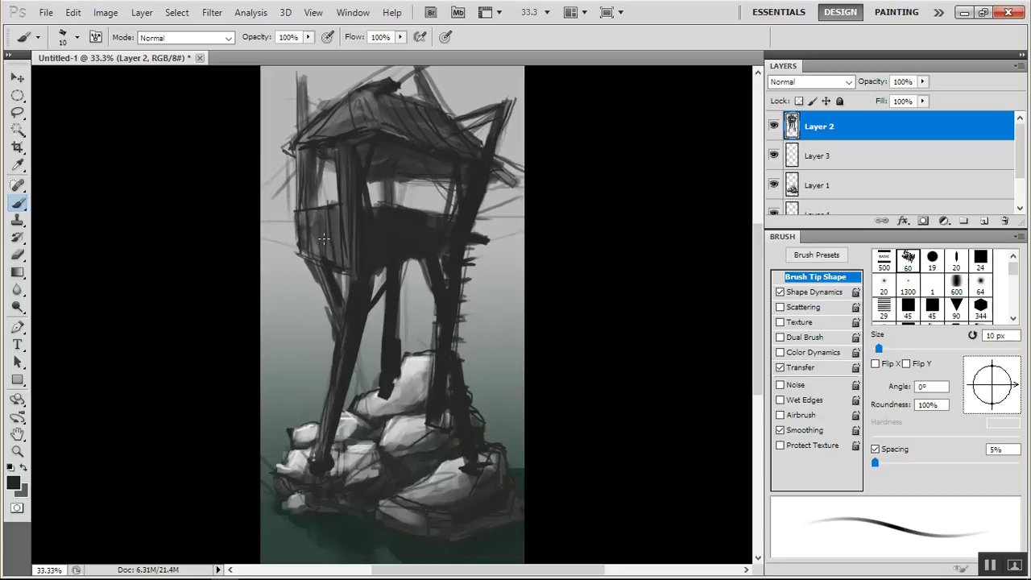
# Choose the 19 px hard round brush, enlarge it to 666 px and add a new layer above Layer 2
pyautogui.rightClick(342, 212)
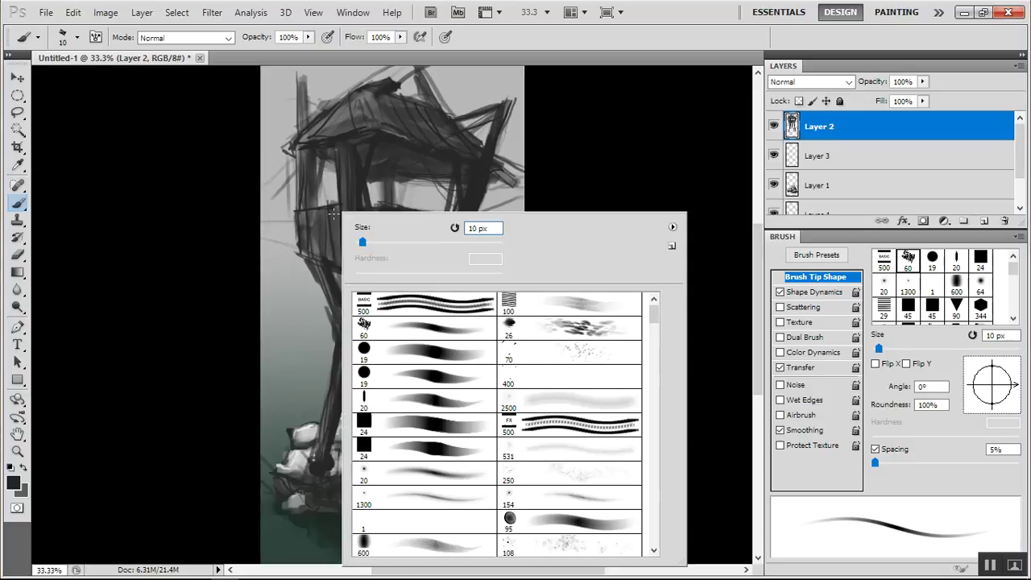
pyautogui.click(422, 354)
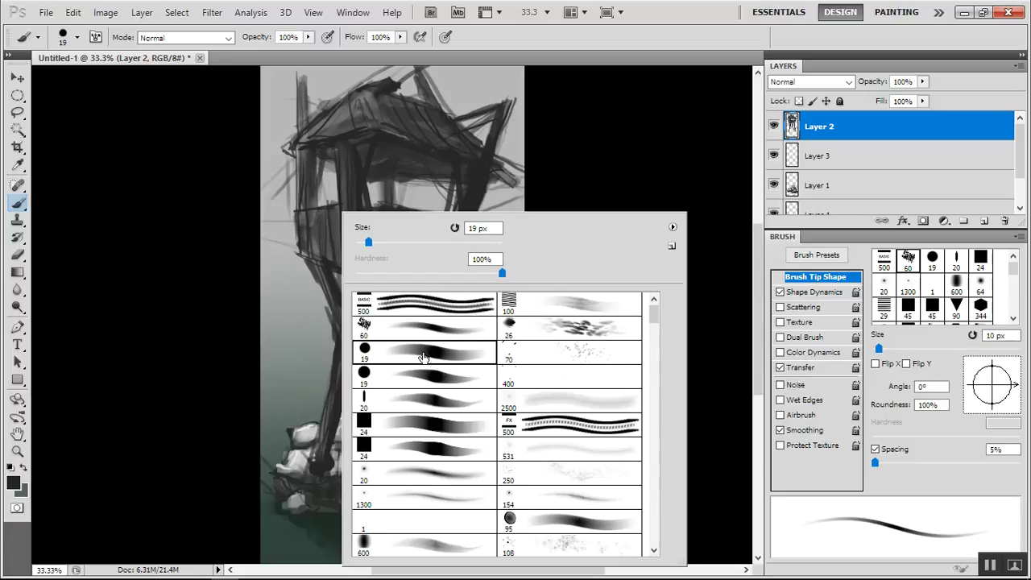
pyautogui.moveTo(475, 246); pyautogui.dragTo(484, 245)
pyautogui.click(490, 242)
pyautogui.click(250, 196)
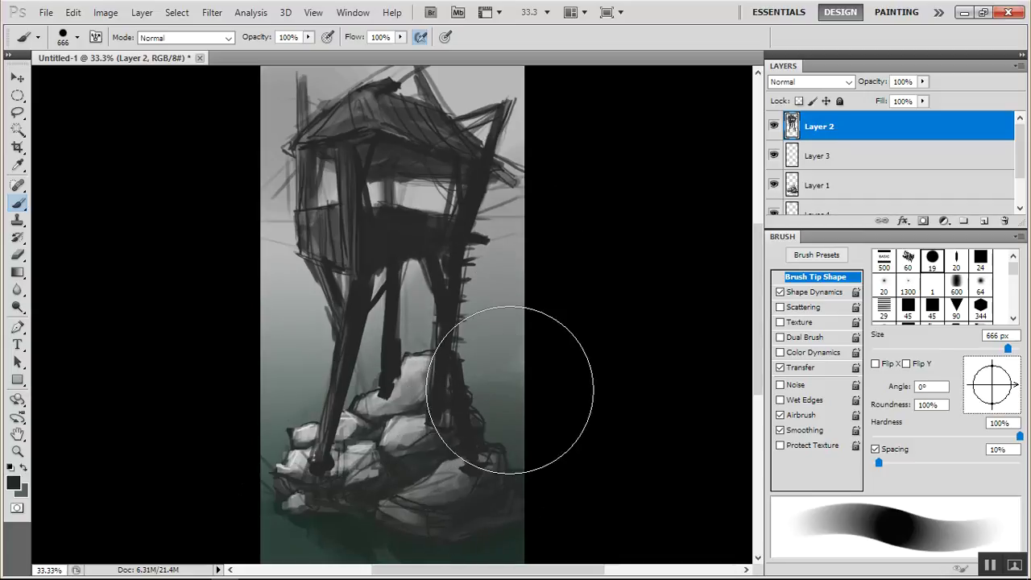
pyautogui.click(985, 223)
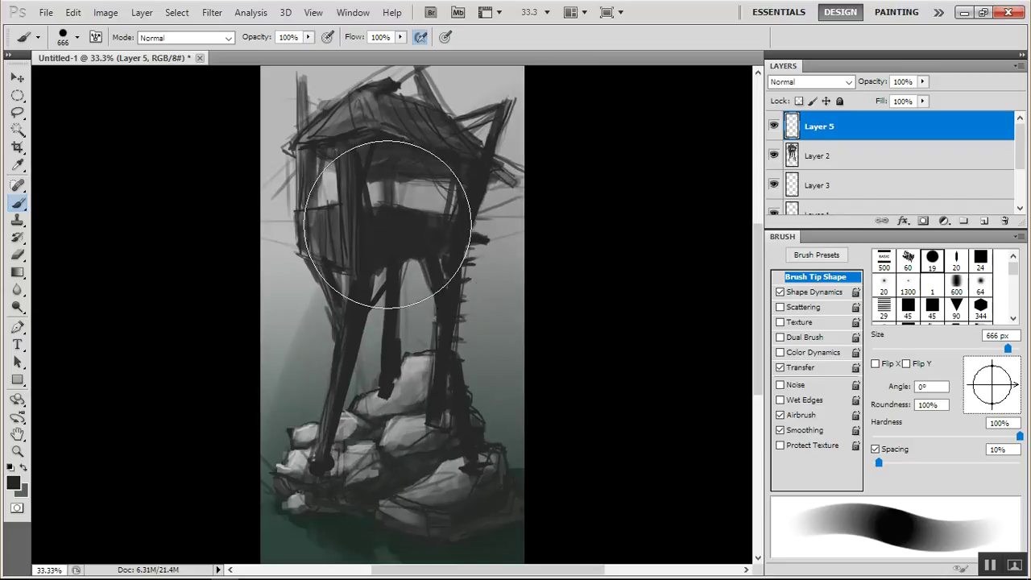
# Shade the right side of the cabin, legs and rocks on Layer 5 with broad translucent dark strokes
pyautogui.moveTo(399, 254); pyautogui.dragTo(576, 302)
pyautogui.moveTo(427, 185); pyautogui.dragTo(565, 324)
pyautogui.moveTo(448, 314); pyautogui.dragTo(514, 431)
pyautogui.moveTo(399, 198); pyautogui.dragTo(596, 355)
pyautogui.moveTo(382, 229); pyautogui.dragTo(564, 451)
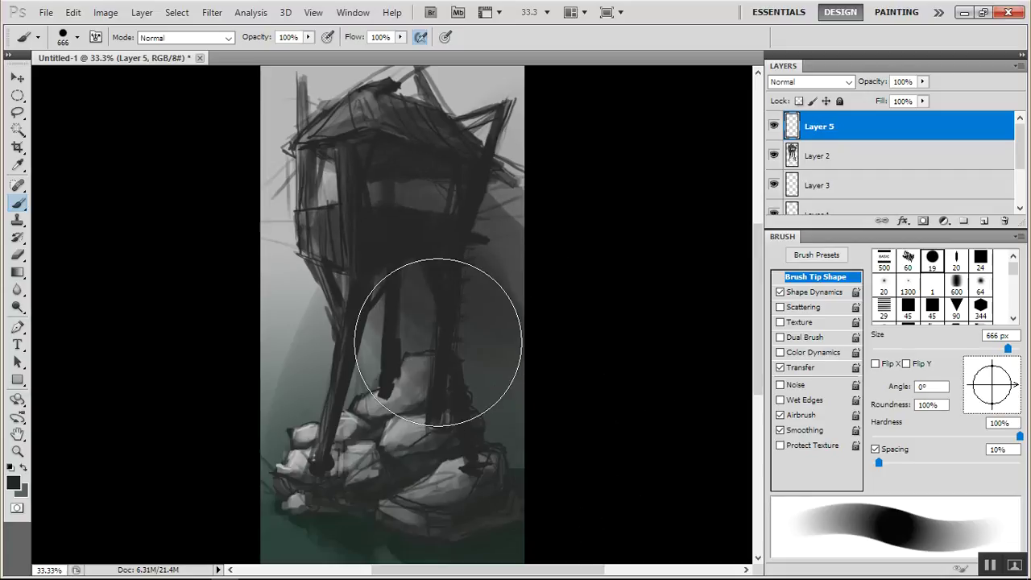
pyautogui.moveTo(462, 394)
pyautogui.mouseDown()
pyautogui.moveTo(406, 500)
pyautogui.moveTo(523, 411)
pyautogui.mouseUp()
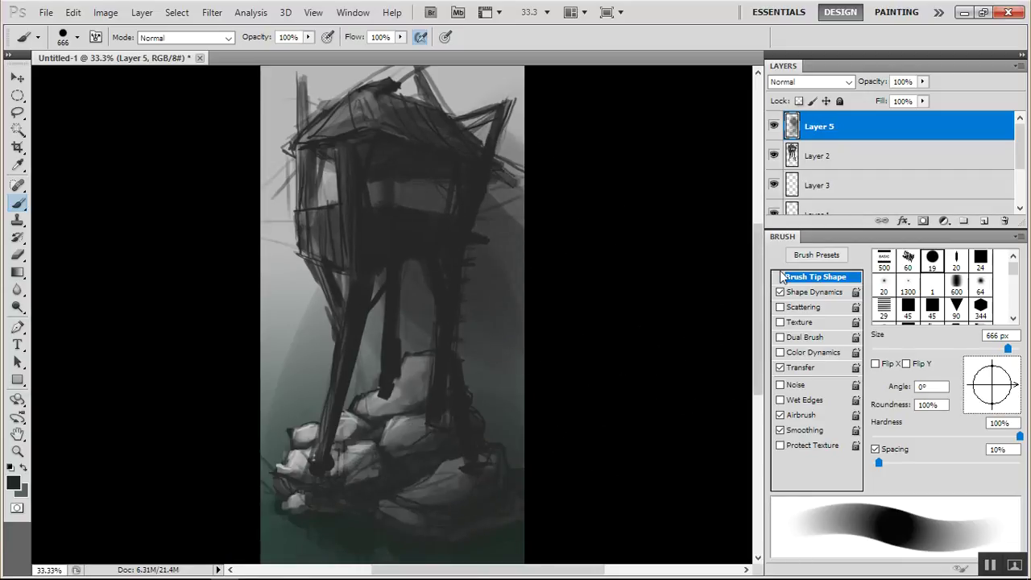
# Set the foreground color to the pale green #b0c7bf
pyautogui.scroll(3, 754, 283)
pyautogui.click(14, 482)
pyautogui.click(615, 164)
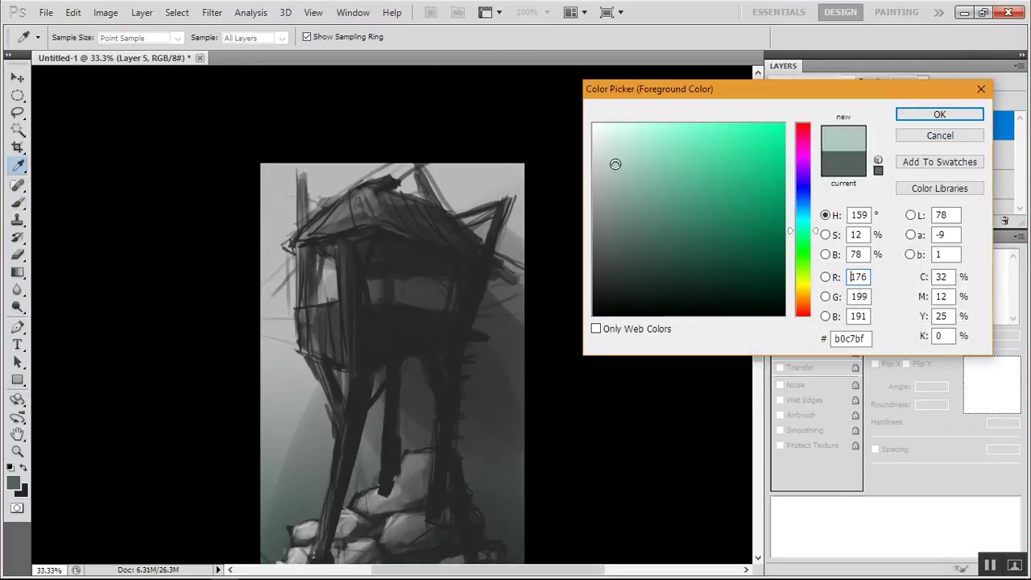
pyautogui.click(932, 116)
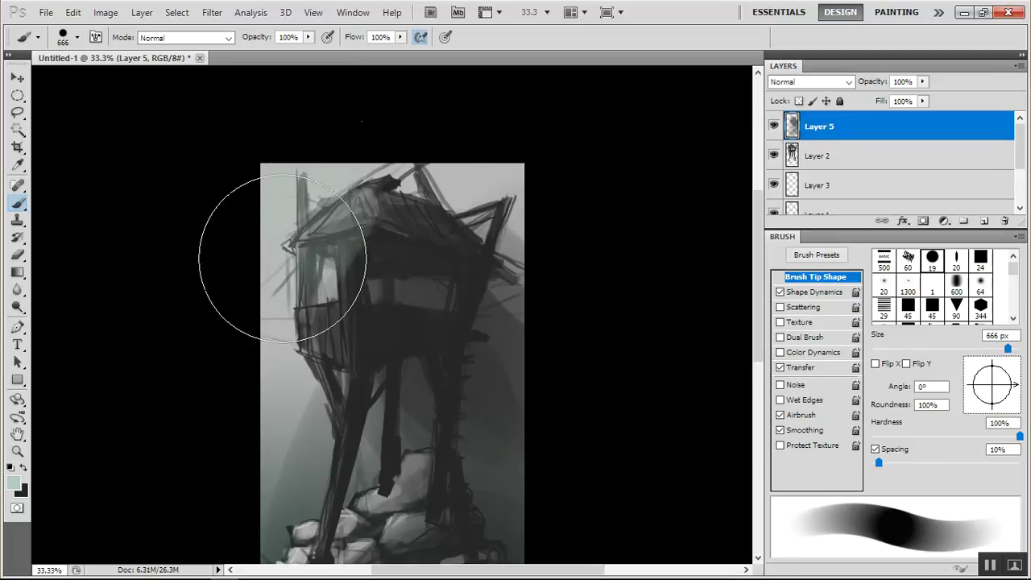
# Try brushing pale green light over the left side of the roof and cabin
pyautogui.moveTo(393, 234); pyautogui.dragTo(338, 338)
pyautogui.moveTo(404, 280)
pyautogui.mouseDown()
pyautogui.moveTo(337, 235)
pyautogui.moveTo(351, 225)
pyautogui.mouseUp()
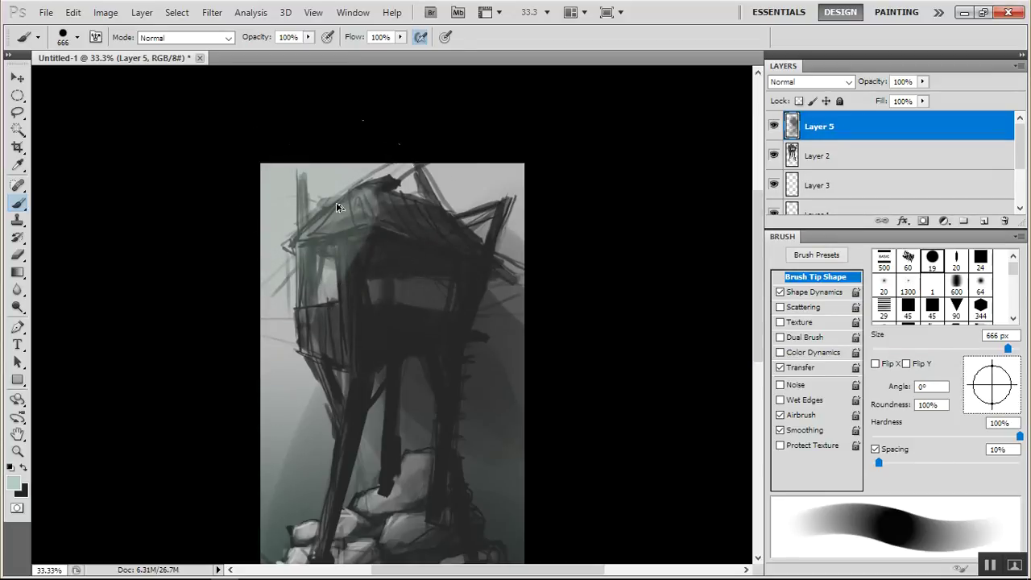
pyautogui.hotkey('ctrl', 'z')
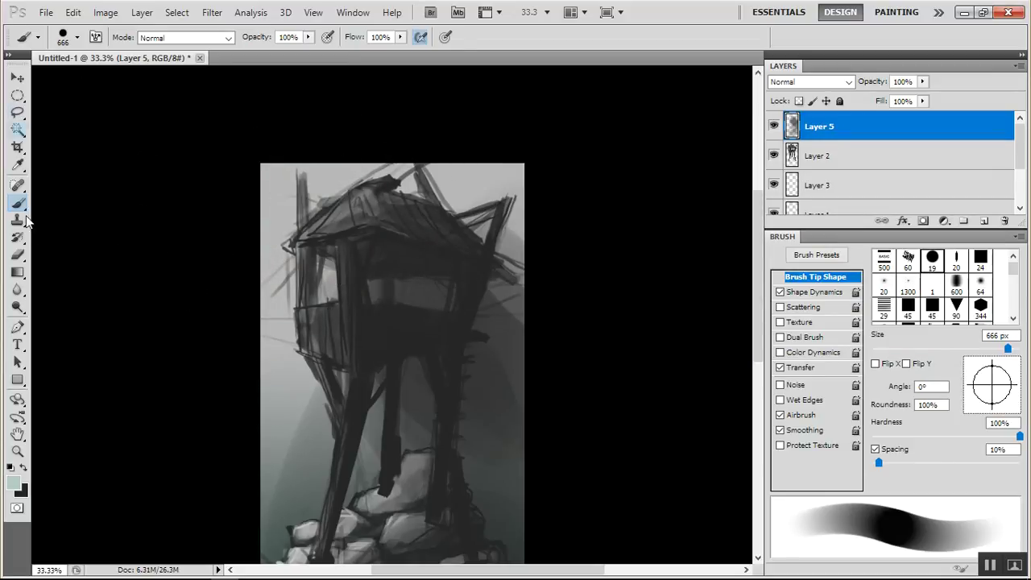
# Apply a pale-green-to-transparent linear gradient diagonally from beyond the canvas's upper left corner across the tower on Layer 5
pyautogui.click(20, 273)
pyautogui.click(112, 37)
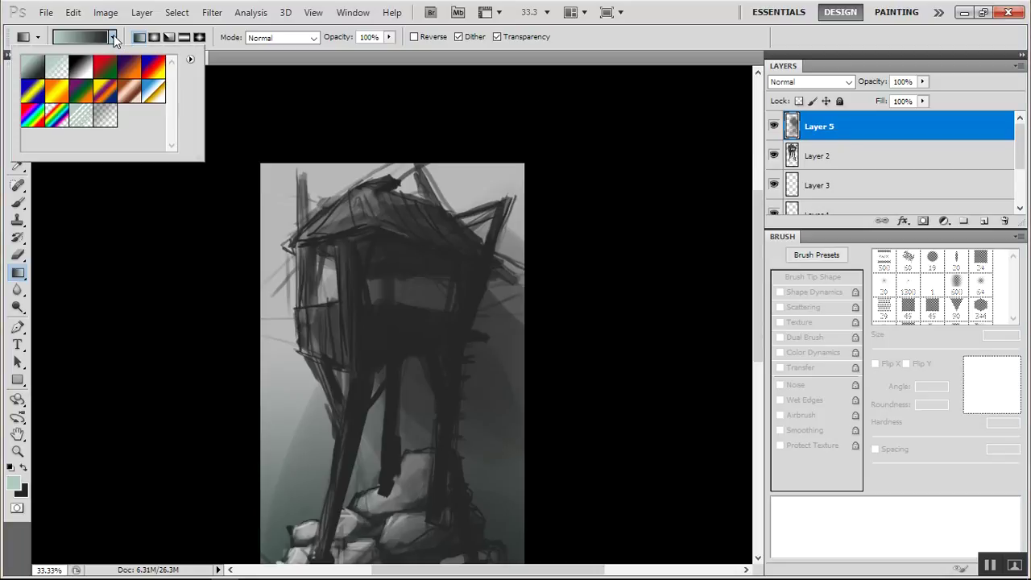
pyautogui.doubleClick(63, 64)
pyautogui.moveTo(314, 225); pyautogui.dragTo(479, 403)
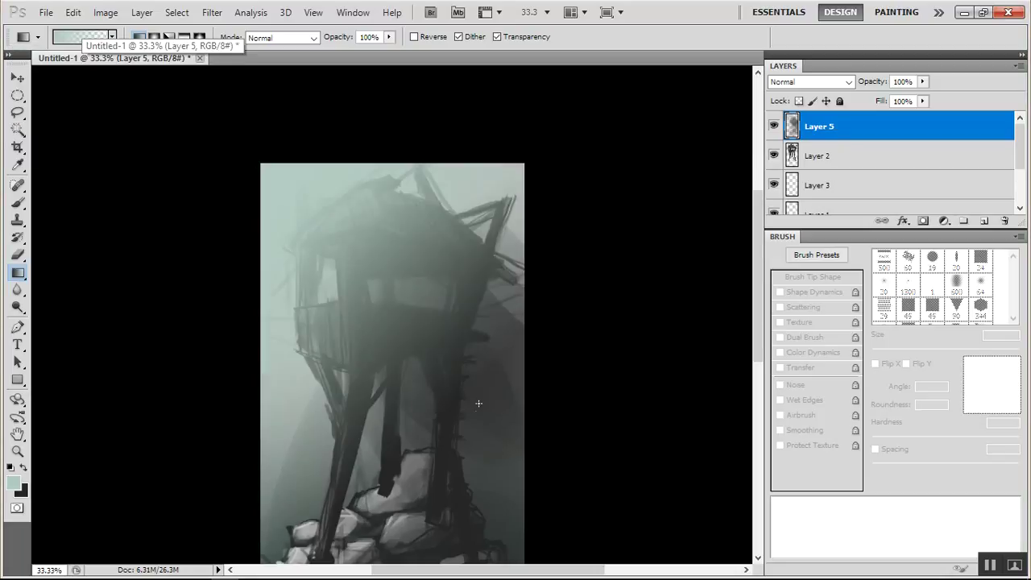
pyautogui.hotkey('ctrl', 'z')
pyautogui.moveTo(214, 138)
pyautogui.mouseDown()
pyautogui.moveTo(348, 271)
pyautogui.moveTo(564, 424)
pyautogui.mouseUp()
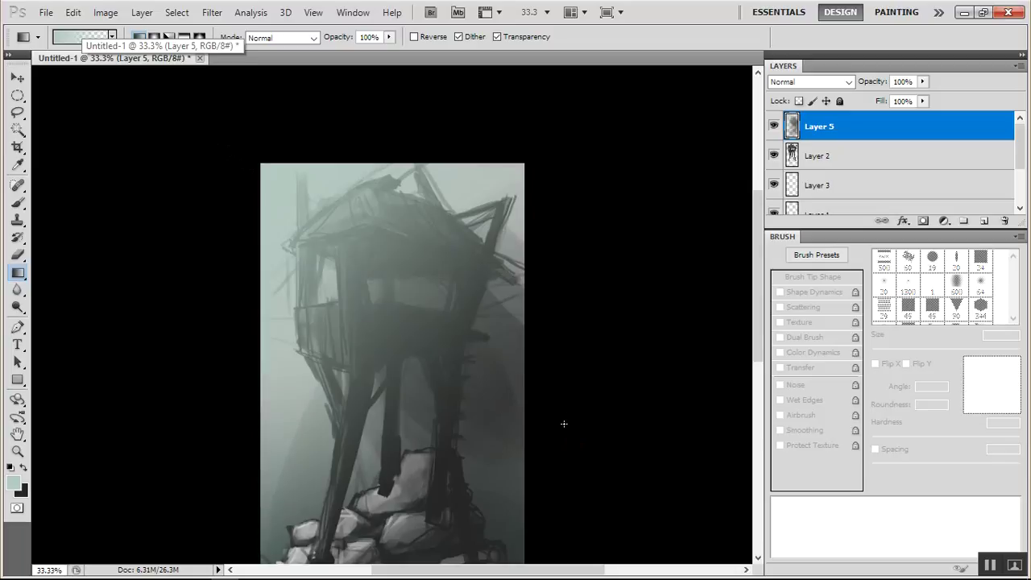
# Try Screen, Darker Color and other blend modes on Layer 5, return it to Normal and delete the layer
pyautogui.click(849, 81)
pyautogui.click(790, 216)
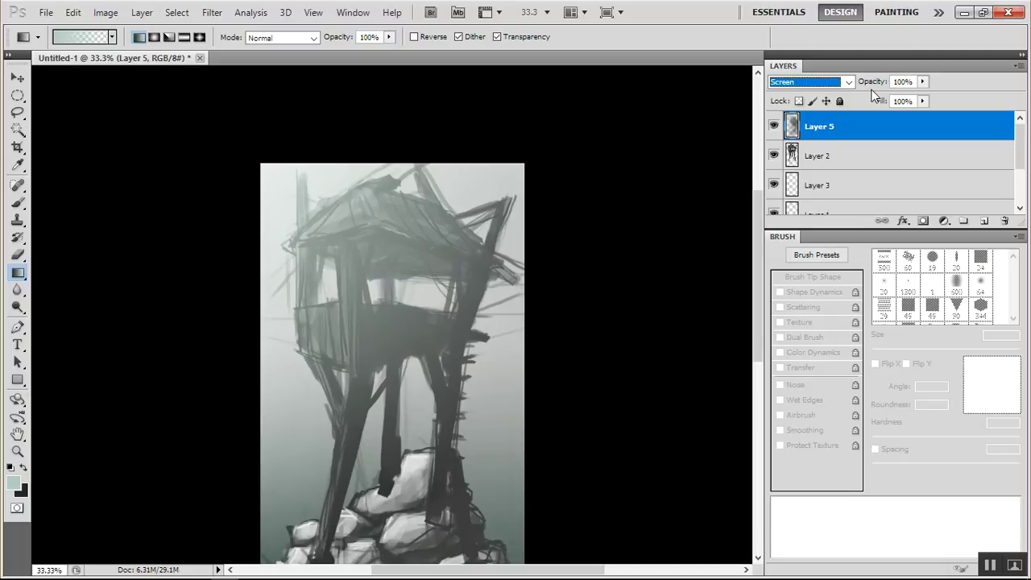
pyautogui.press('Down')
pyautogui.press('Down')
pyautogui.press('Down')
pyautogui.press('Up')
pyautogui.press('Up')
pyautogui.press('Up')
pyautogui.press('Up')
pyautogui.press('Up')
pyautogui.press('Up')
pyautogui.press('Up')
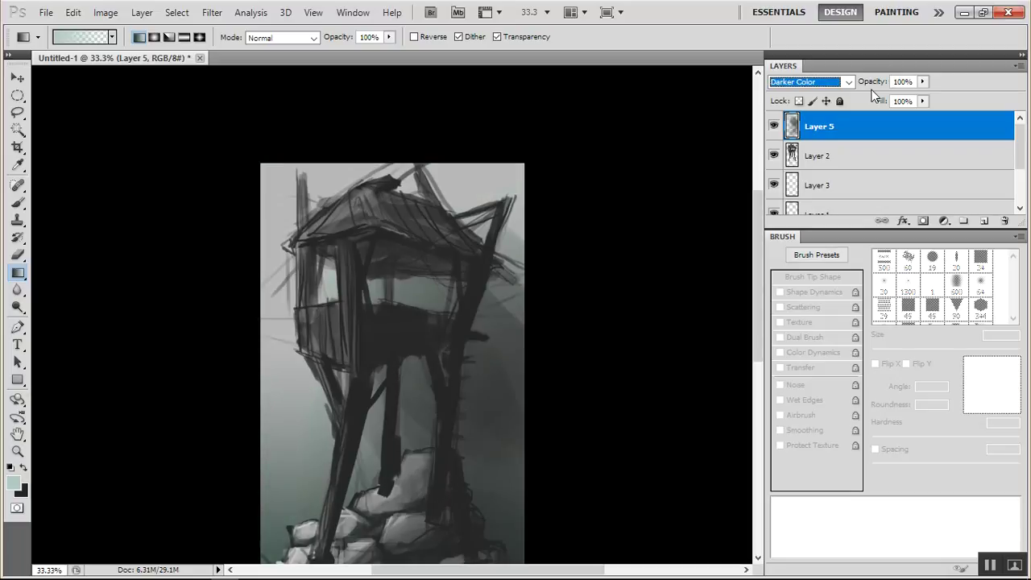
pyautogui.press('Up')
pyautogui.press('Up')
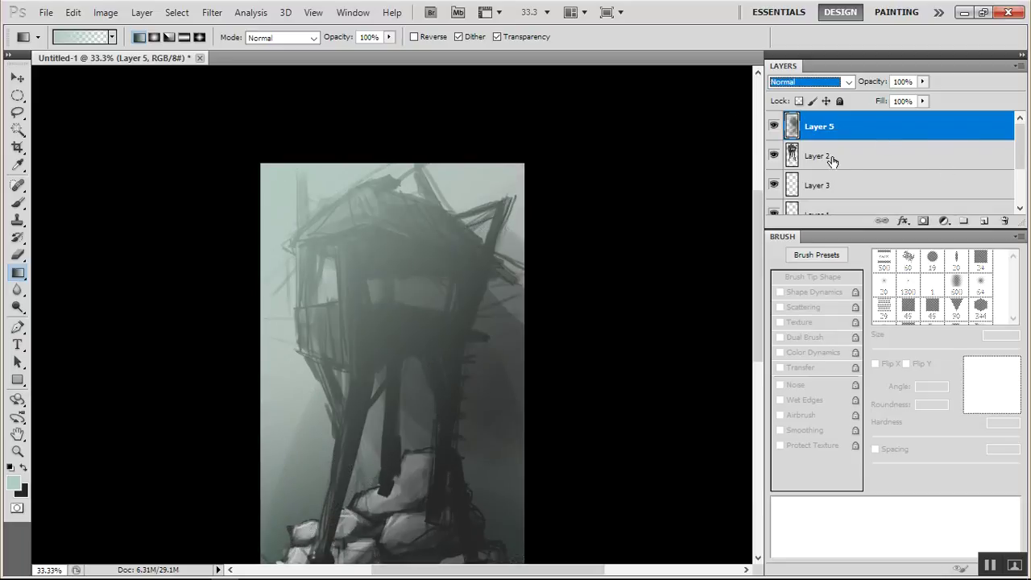
pyautogui.moveTo(903, 138); pyautogui.dragTo(876, 215)
# Set the gradient opacity to 30% and apply two diagonal pale green fades over the tower's upper left on Layer 2
pyautogui.moveTo(759, 229)
pyautogui.mouseDown()
pyautogui.moveTo(755, 274)
pyautogui.moveTo(756, 233)
pyautogui.mouseUp()
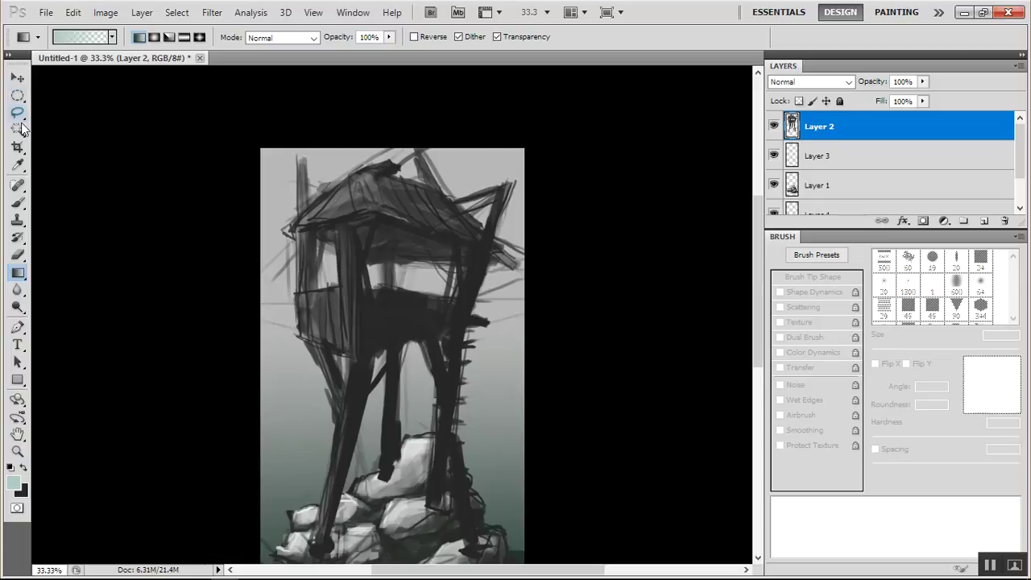
pyautogui.click(389, 37)
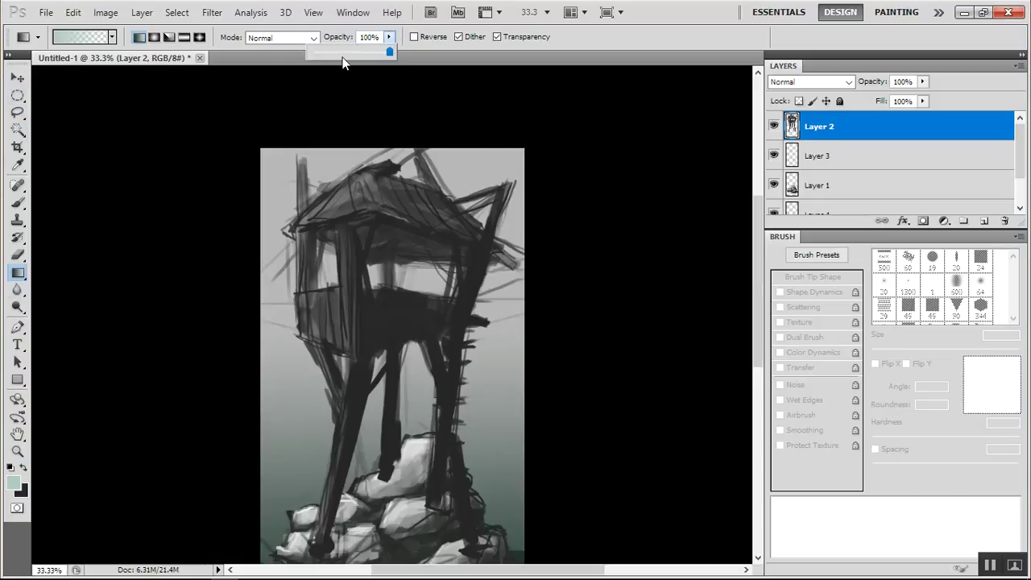
pyautogui.moveTo(338, 51); pyautogui.dragTo(335, 51)
pyautogui.moveTo(201, 110); pyautogui.dragTo(410, 326)
pyautogui.moveTo(184, 138); pyautogui.dragTo(406, 338)
pyautogui.moveTo(755, 270); pyautogui.dragTo(755, 295)
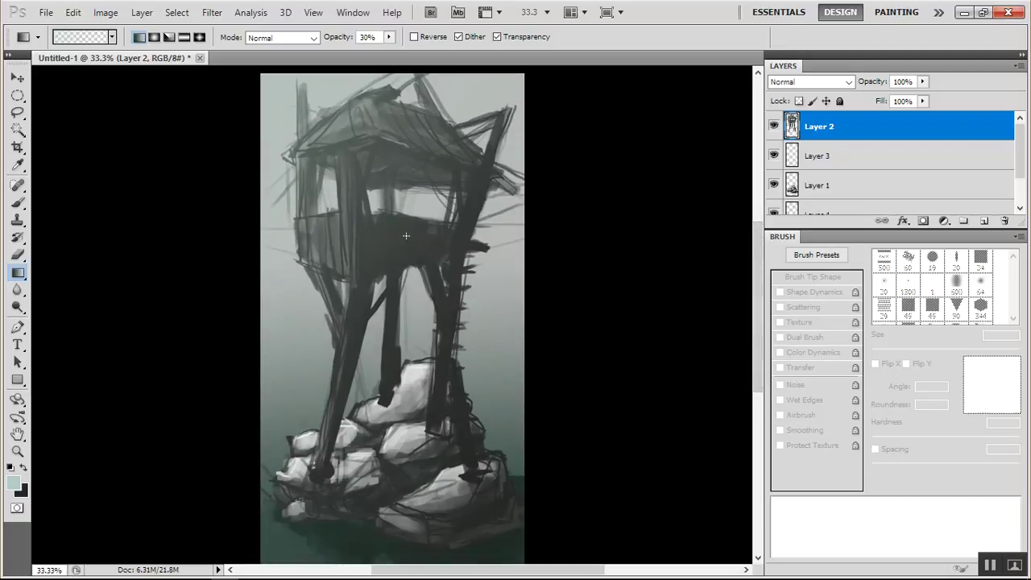
# Return to the 60 px textured brush at 39 px and darken the right brace with dark gray sampled from the right leg
pyautogui.press('b')
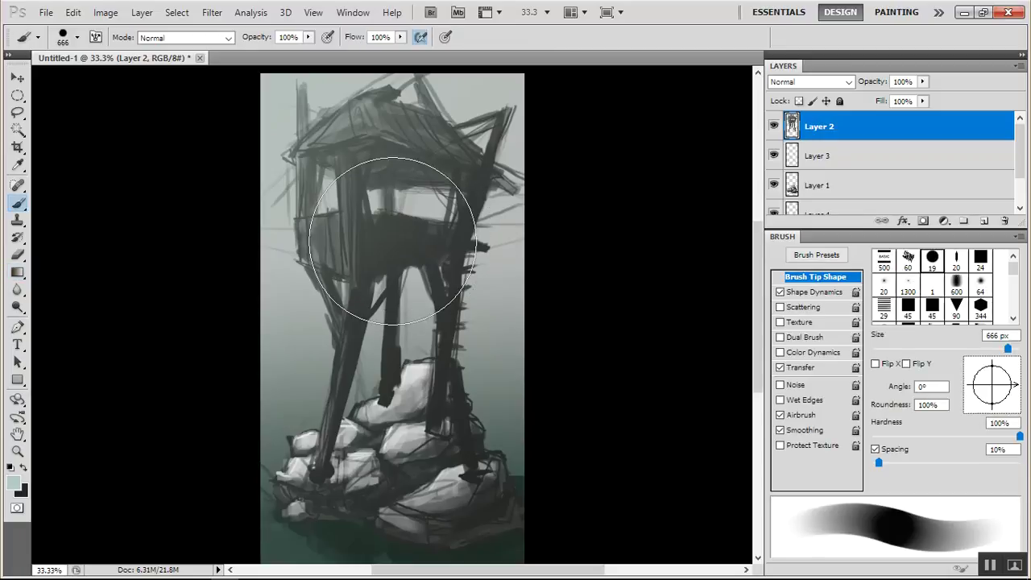
pyautogui.rightClick(399, 219)
pyautogui.click(451, 331)
pyautogui.moveTo(460, 251); pyautogui.dragTo(444, 251)
pyautogui.click(395, 248)
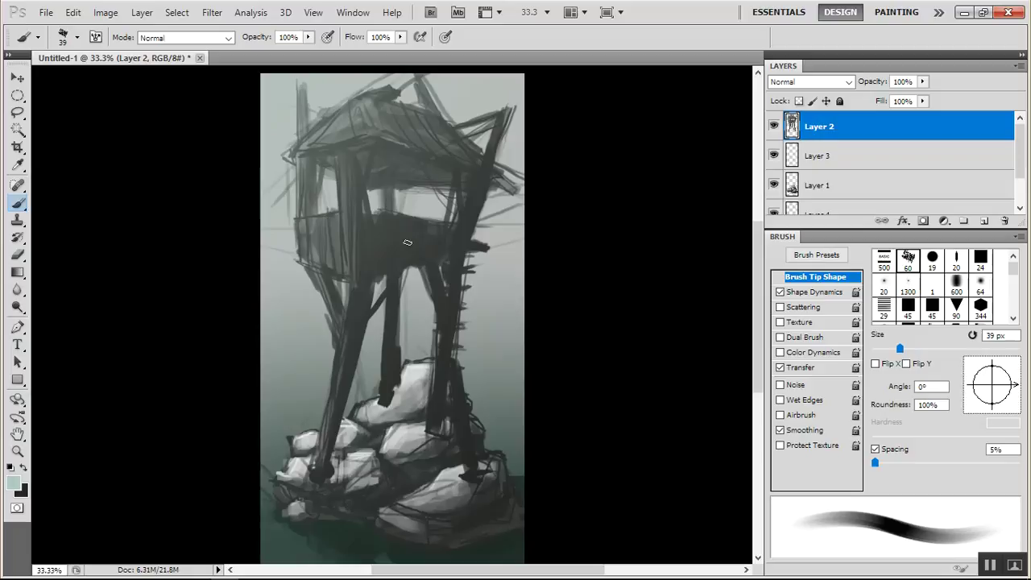
pyautogui.keyDown('alt'); pyautogui.click(471, 446); pyautogui.keyUp('alt')
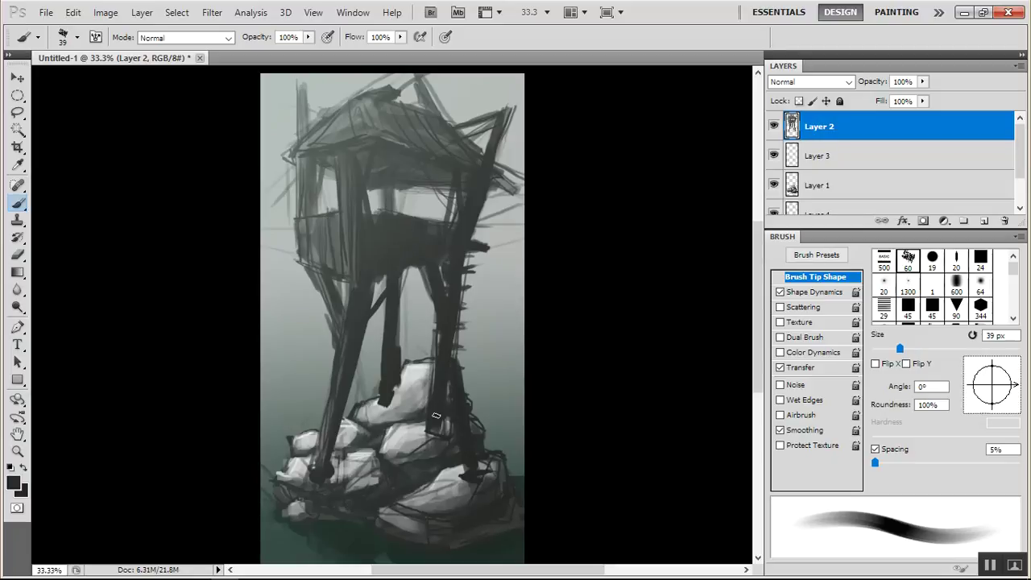
pyautogui.moveTo(444, 298); pyautogui.dragTo(437, 270)
# Enlarge the textured brush to 85 px
pyautogui.rightClick(398, 217)
pyautogui.moveTo(454, 239); pyautogui.dragTo(472, 245)
pyautogui.press('Return')
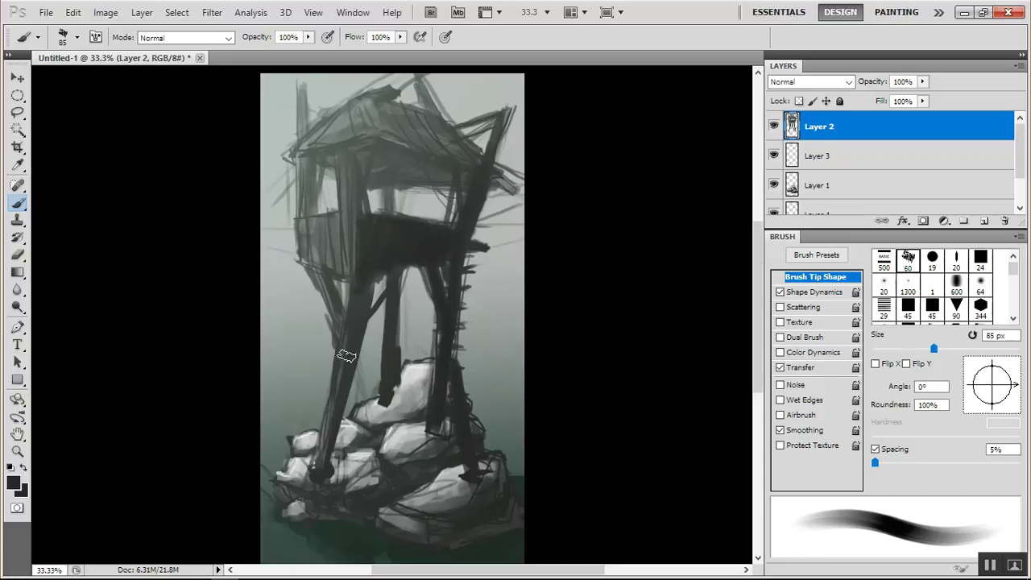
# Reduce the textured brush to 23 px and draw a dark line down the upper part of the cabin's front corner post
pyautogui.rightClick(380, 226)
pyautogui.moveTo(435, 238); pyautogui.dragTo(385, 239)
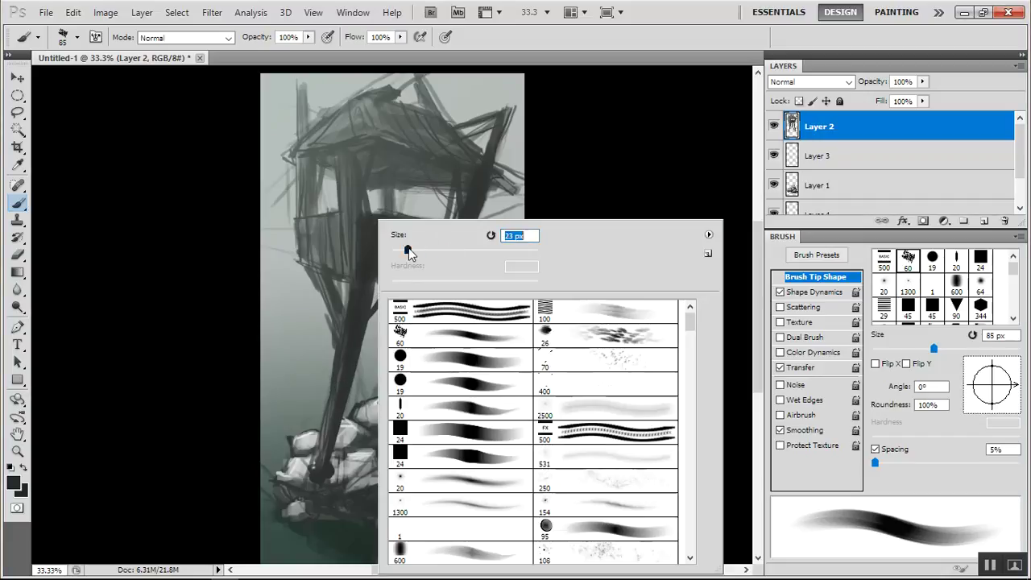
pyautogui.press('Return')
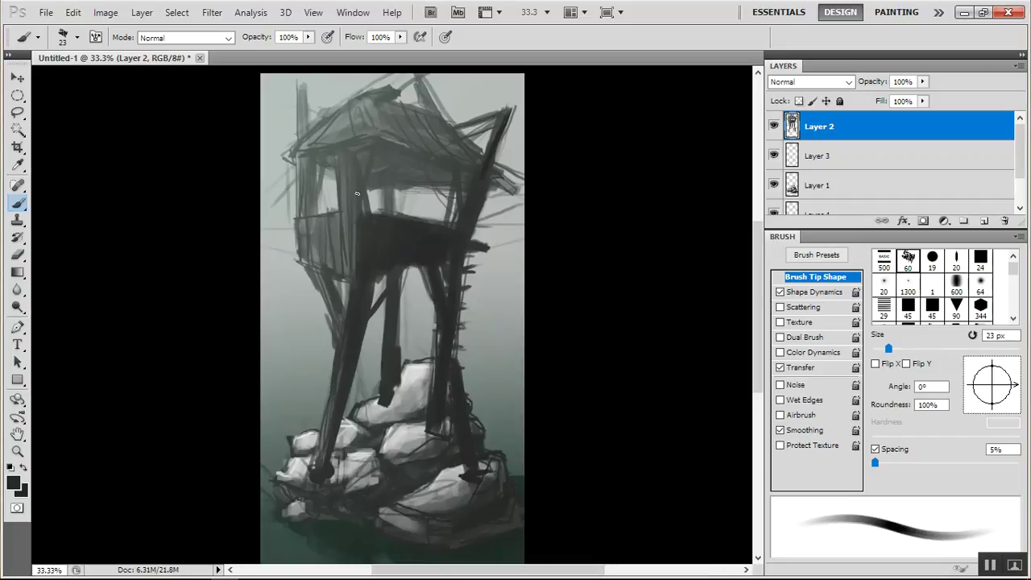
pyautogui.moveTo(356, 151); pyautogui.dragTo(363, 211)
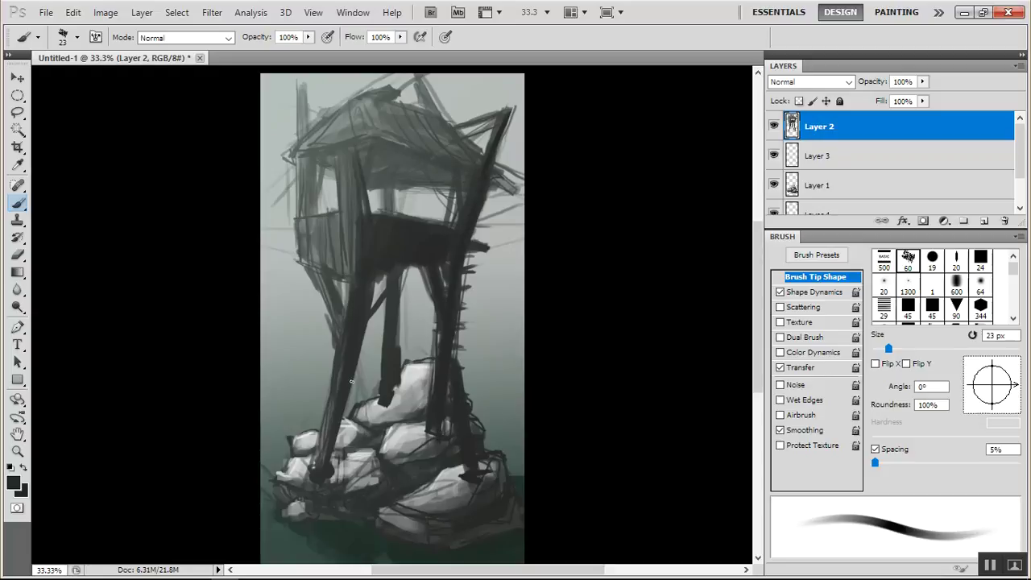
# Darken the rear leg's edge, replacing the first stroke, and strengthen the left diagonal brace and the cabin's front corner post
pyautogui.moveTo(402, 263); pyautogui.dragTo(392, 371)
pyautogui.hotkey('ctrl', 'z')
pyautogui.moveTo(400, 348); pyautogui.dragTo(400, 278)
pyautogui.moveTo(324, 271); pyautogui.dragTo(347, 322)
pyautogui.moveTo(347, 158); pyautogui.dragTo(347, 266)
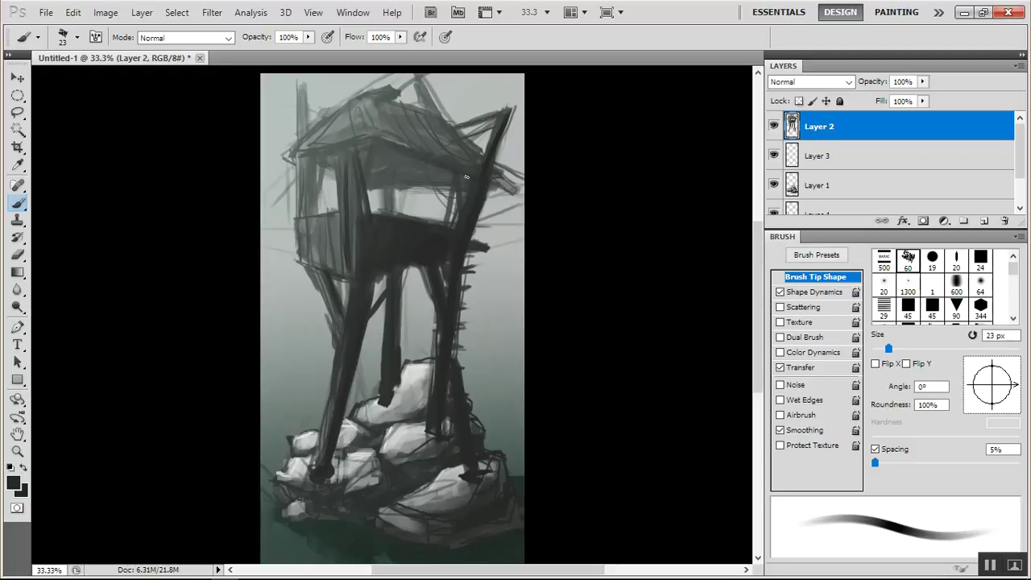
# Set the brush to 33 px and sketch long slanting beams across the roof, the left gable edges and the upper left post
pyautogui.rightClick(466, 176)
pyautogui.moveTo(483, 185); pyautogui.dragTo(488, 185)
pyautogui.press('Return')
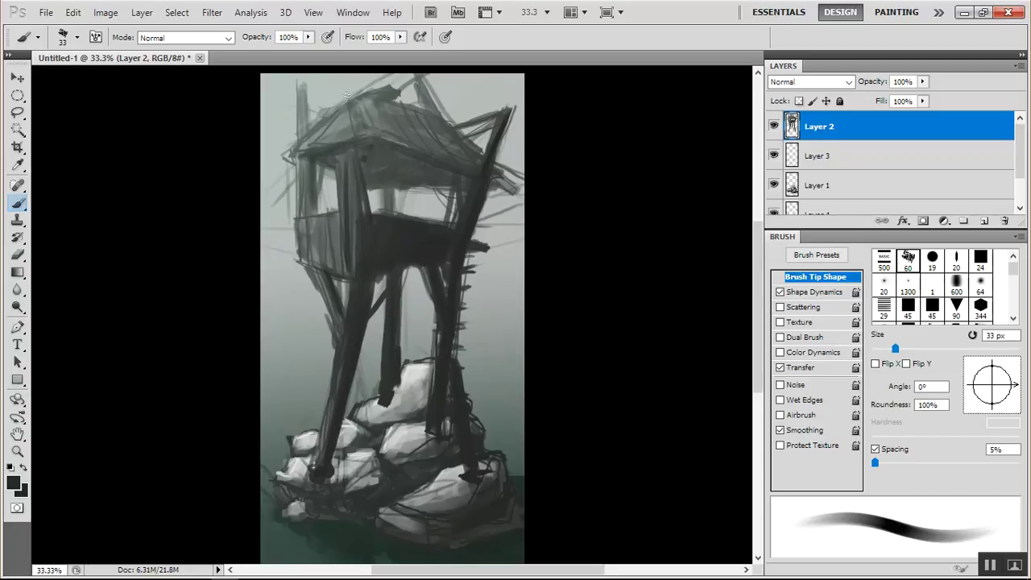
pyautogui.moveTo(359, 105); pyautogui.dragTo(343, 75)
pyautogui.moveTo(327, 118)
pyautogui.mouseDown()
pyautogui.moveTo(386, 93)
pyautogui.moveTo(329, 87)
pyautogui.moveTo(413, 103)
pyautogui.moveTo(307, 77)
pyautogui.moveTo(322, 86)
pyautogui.moveTo(309, 89)
pyautogui.moveTo(349, 102)
pyautogui.moveTo(356, 95)
pyautogui.moveTo(320, 86)
pyautogui.moveTo(507, 134)
pyautogui.moveTo(271, 69)
pyautogui.moveTo(532, 144)
pyautogui.mouseUp()
pyautogui.moveTo(285, 82); pyautogui.dragTo(488, 134)
pyautogui.moveTo(366, 113); pyautogui.dragTo(304, 147)
pyautogui.moveTo(315, 127); pyautogui.dragTo(332, 101)
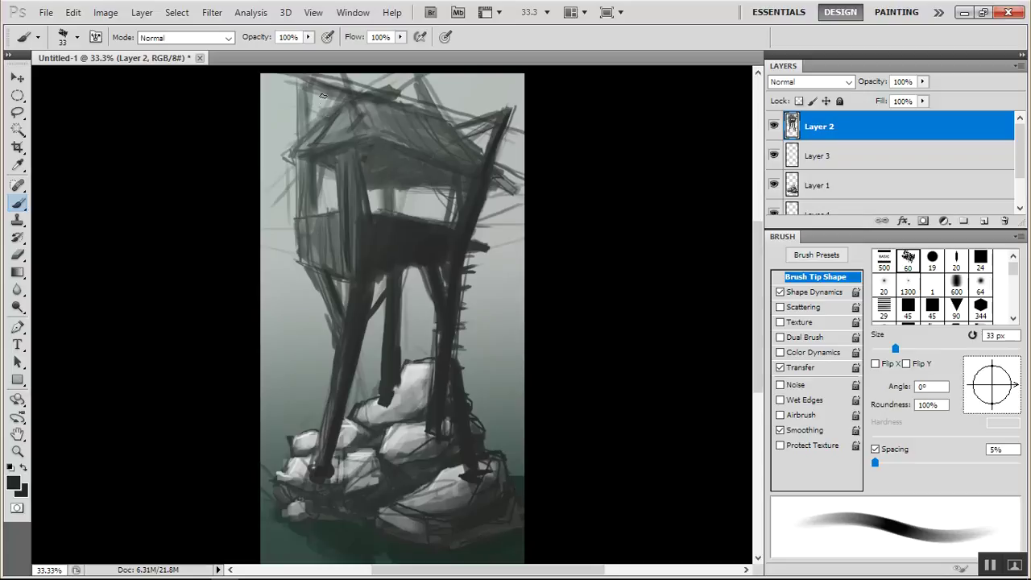
pyautogui.moveTo(297, 80); pyautogui.dragTo(304, 146)
# Reduce the textured brush size to 21 px
pyautogui.rightClick(403, 144)
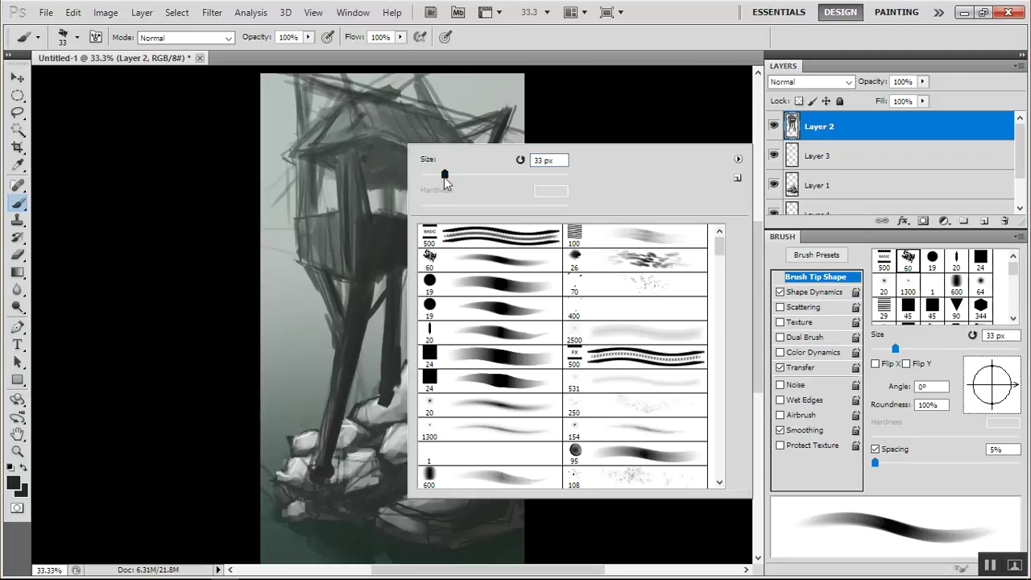
pyautogui.moveTo(444, 176); pyautogui.dragTo(434, 176)
pyautogui.click(357, 172)
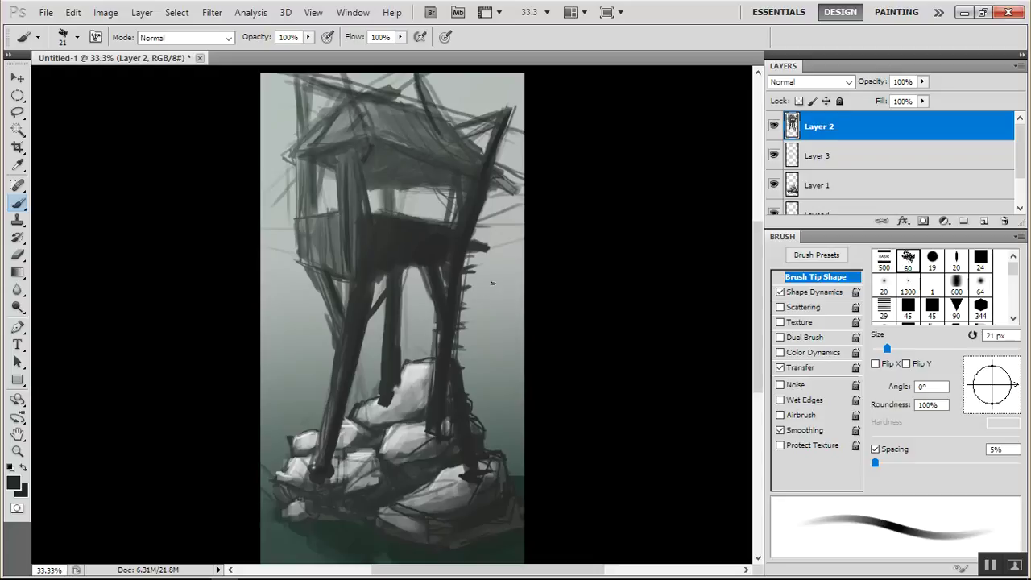
# Zoom out to 16.7% to examine the overall composition of the tower and rocks
pyautogui.click(18, 451)
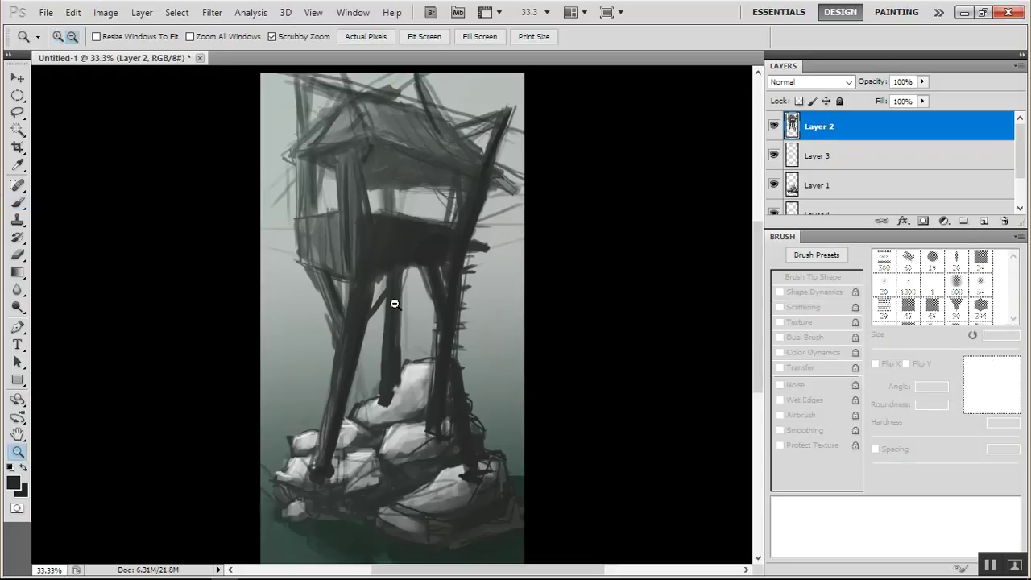
pyautogui.keyDown('alt'); pyautogui.click(401, 305); pyautogui.keyUp('alt')
pyautogui.keyDown('alt'); pyautogui.click(418, 292); pyautogui.keyUp('alt')
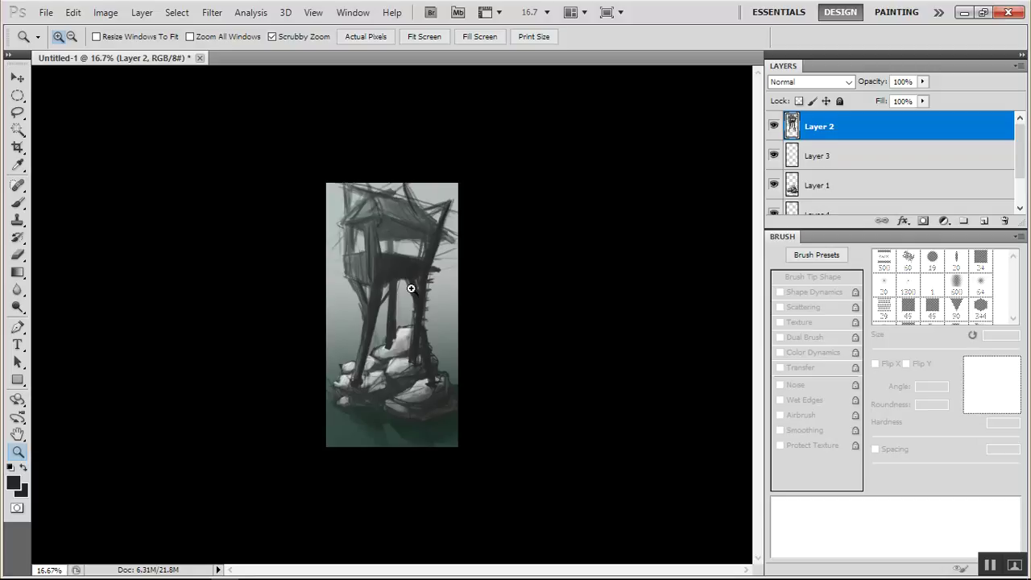